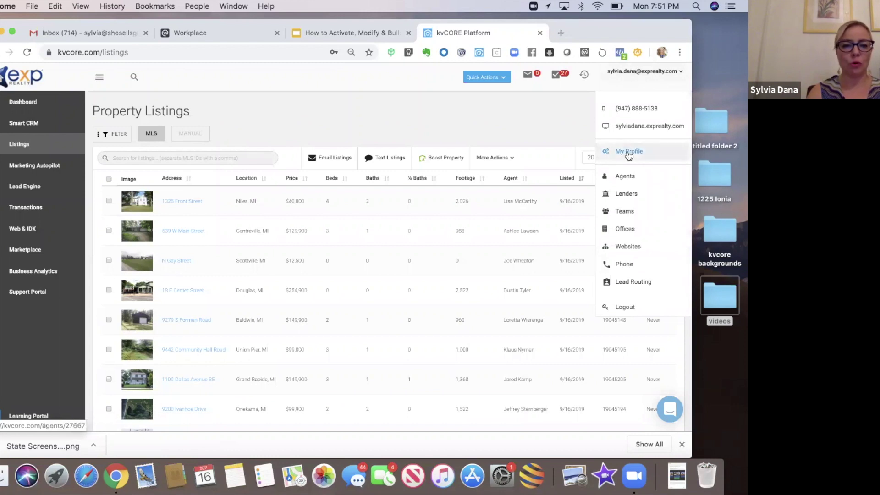
- Open My Profile to view the agent's details, contact links and office membership
left_click(629, 154)
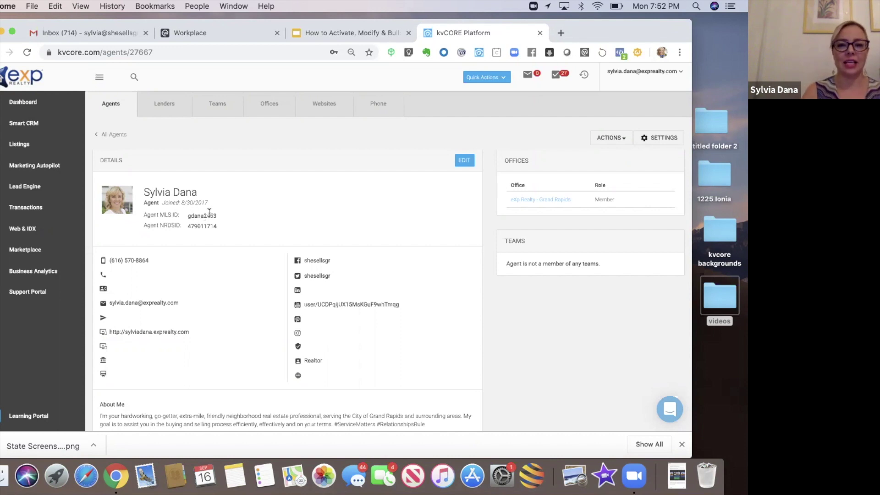
left_click_drag(587, 32, 588, 46)
left_click(561, 47)
- Load the agent's exprealty.com IDX site in a new tab, review My Listings, then return to kvCORE
type("shesellsgr.com")
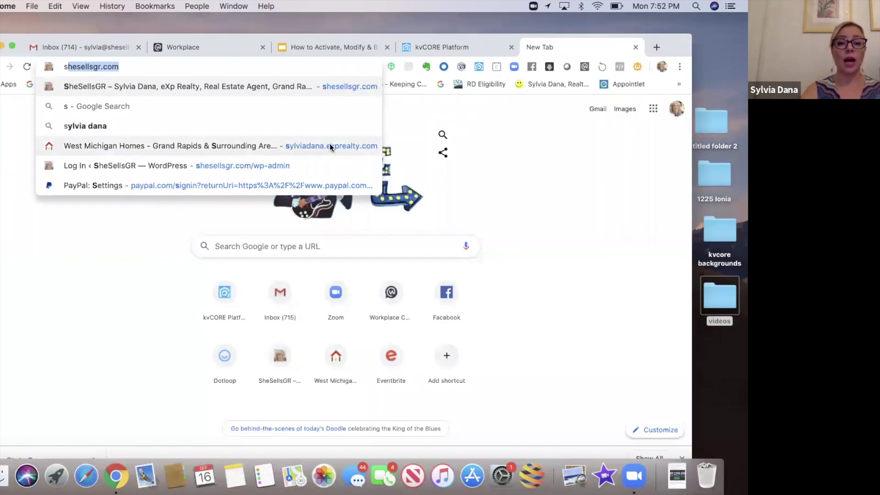
left_click(331, 146)
left_click_drag(674, 43, 679, 22)
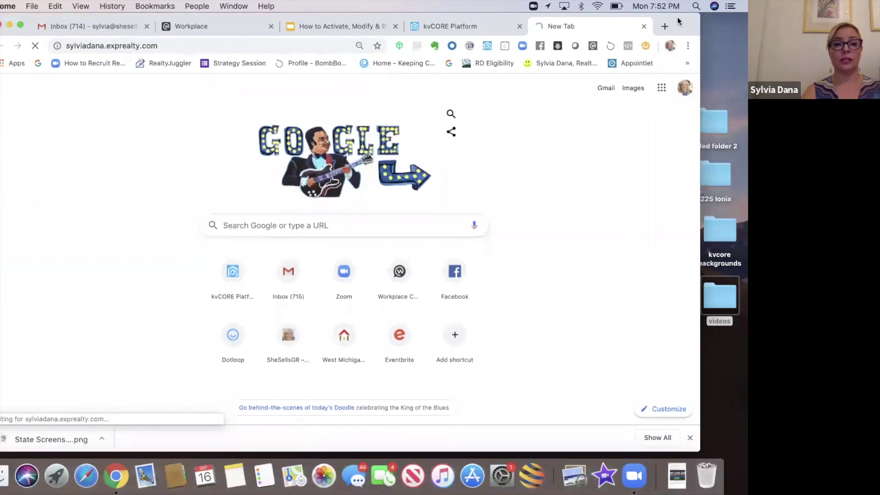
scroll(682, 359, "down", 4)
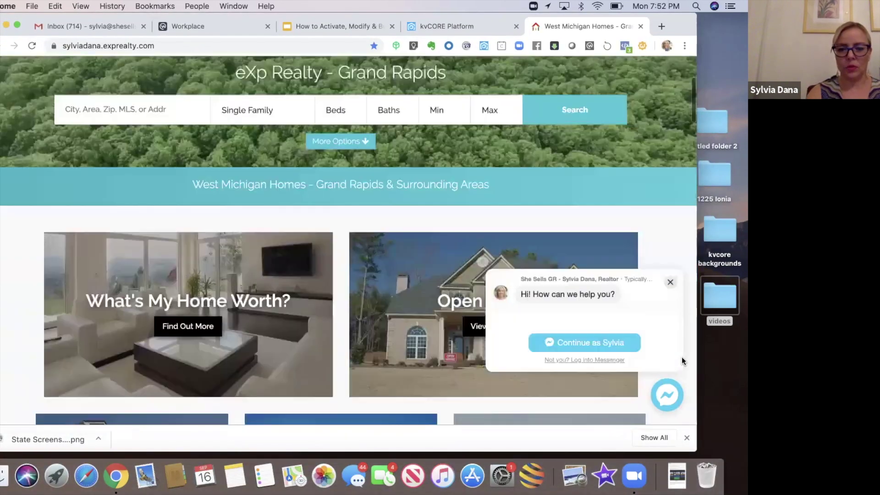
scroll(681, 361, "down", 8)
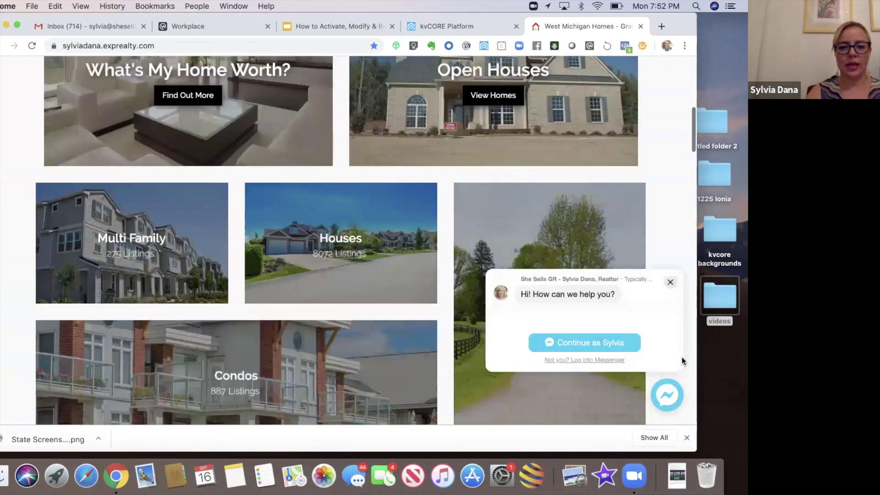
scroll(682, 361, "down", 10)
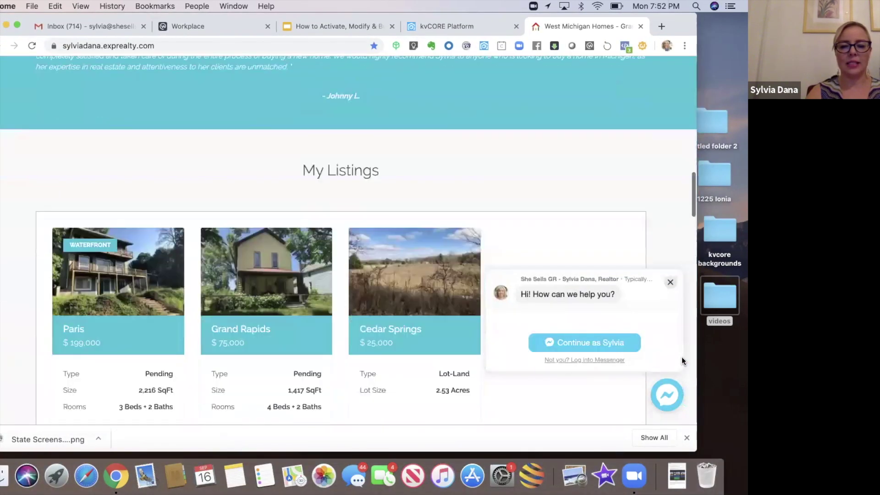
scroll(681, 357, "down", 1)
mouse_move(369, 303)
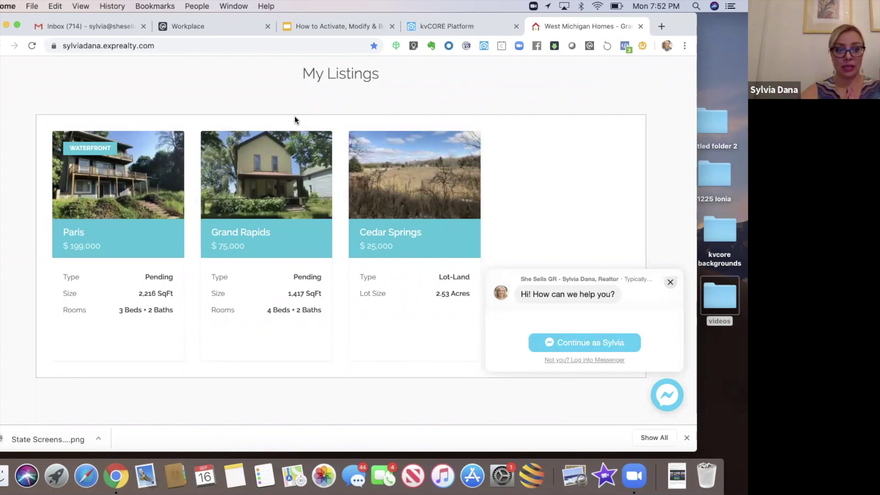
left_click(451, 27)
mouse_move(679, 21)
left_mouse_down()
mouse_move(686, 41)
mouse_move(678, 20)
left_mouse_up()
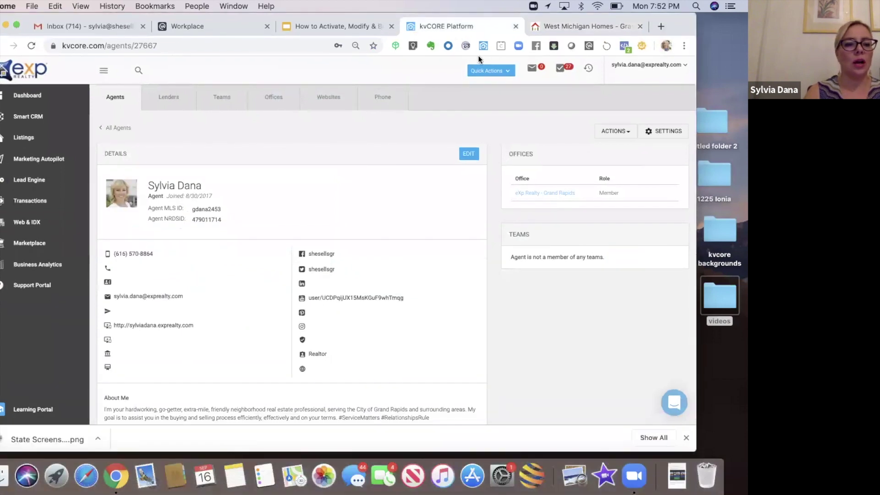
- Filter the Listings page to show only the agent's own listings
left_click(26, 138)
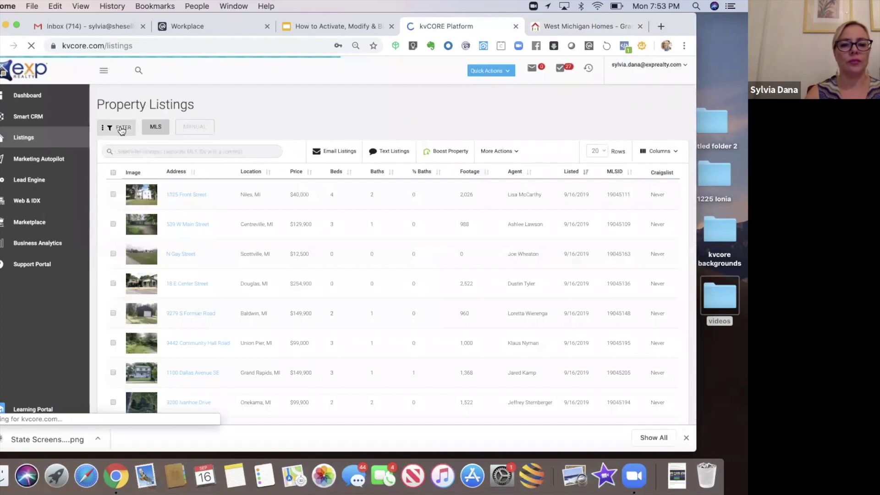
left_click(122, 130)
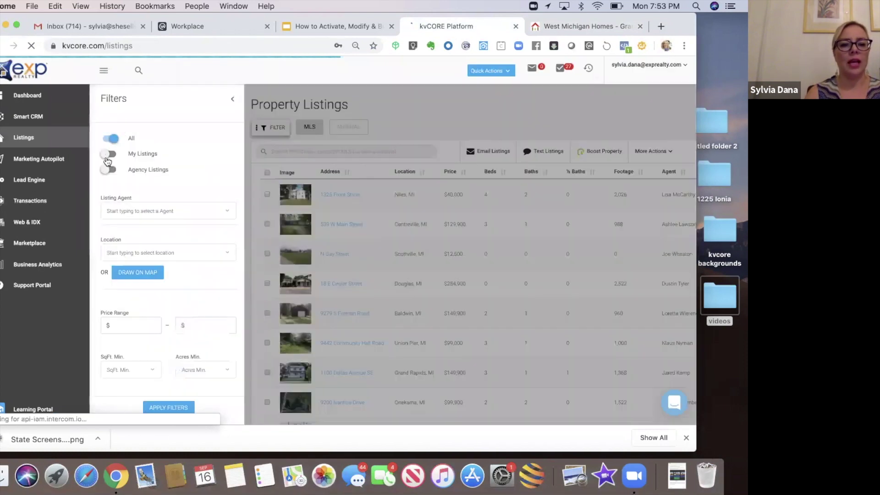
left_click(106, 155)
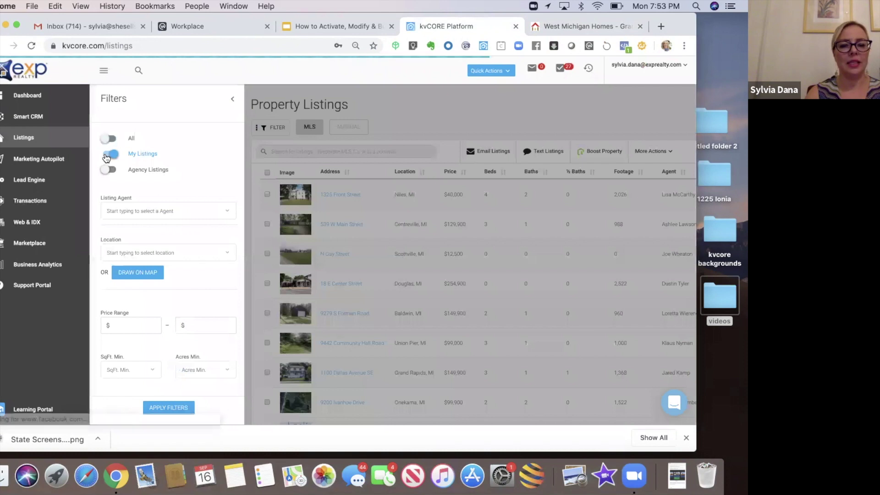
left_click(167, 410)
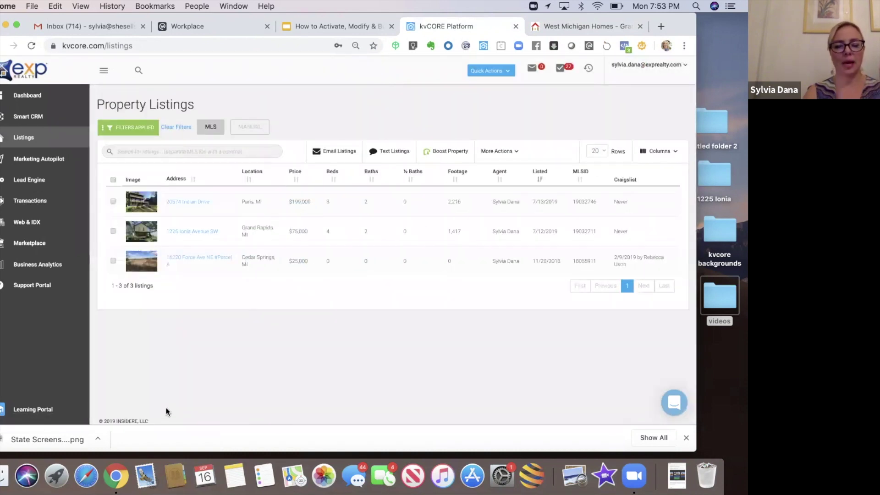
- Open the Cedar Springs land listing and select its MLS number 18055911
left_click(184, 262)
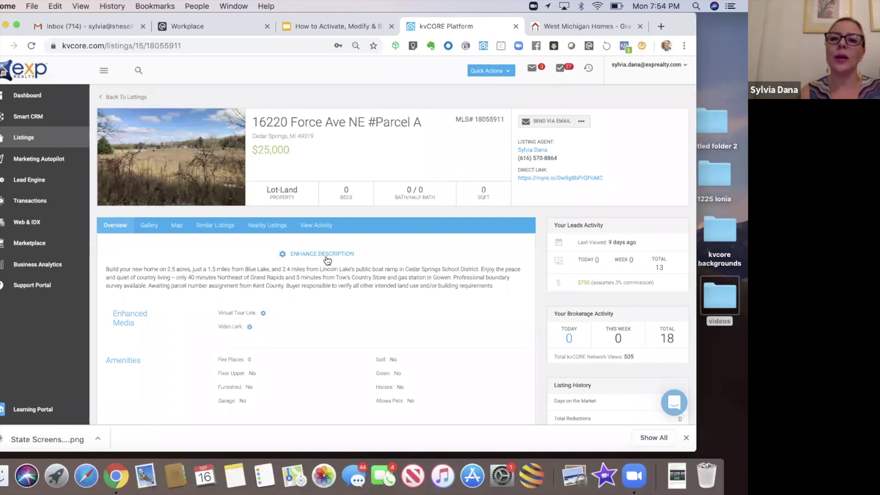
left_click_drag(475, 119, 505, 120)
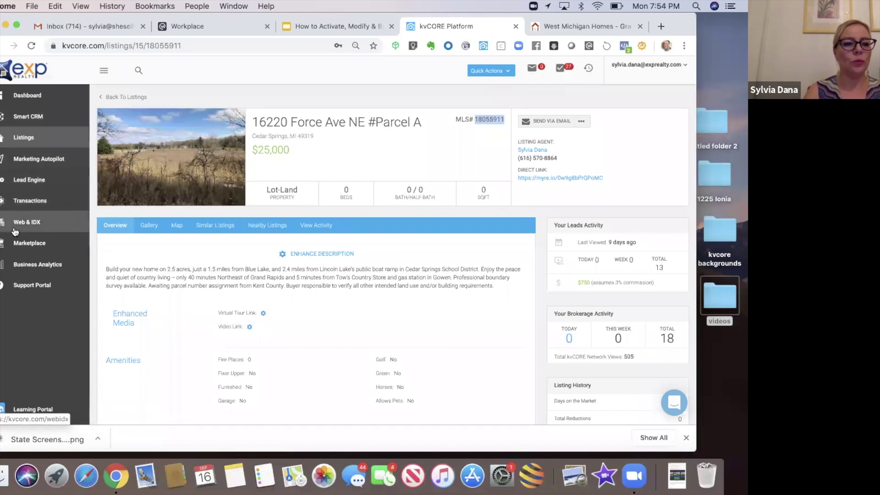
left_click(16, 185)
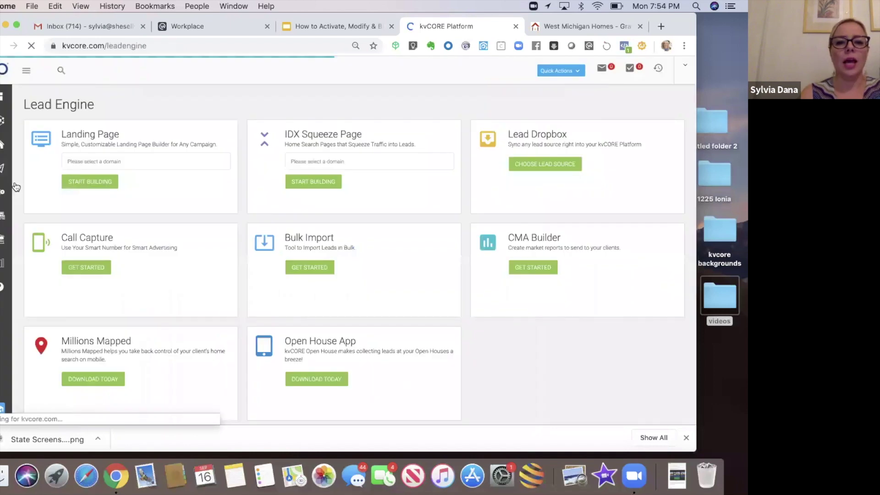
- Start an IDX Squeeze Page on the agent's website domain using the Single Property form
left_click(464, 167)
left_click(383, 186)
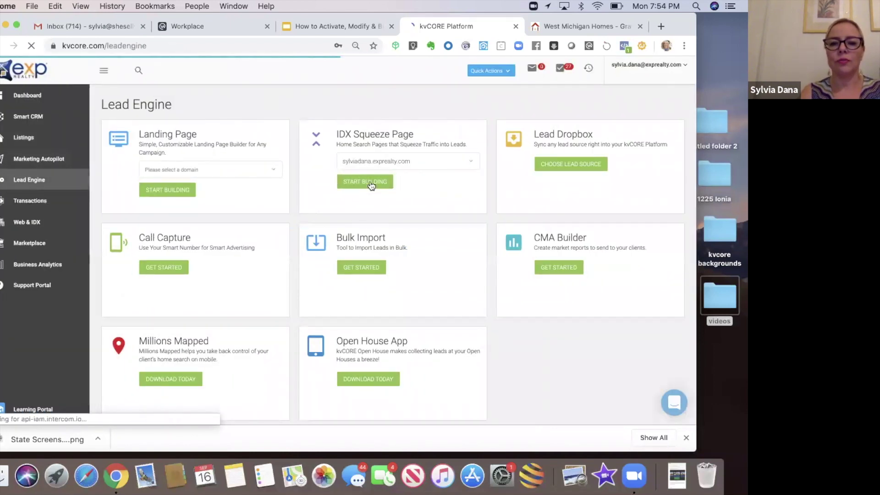
left_click(372, 185)
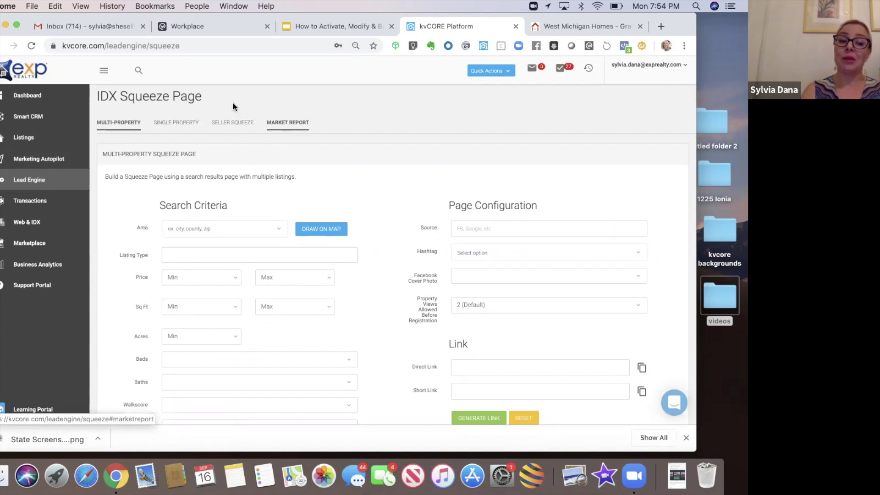
left_click(188, 125)
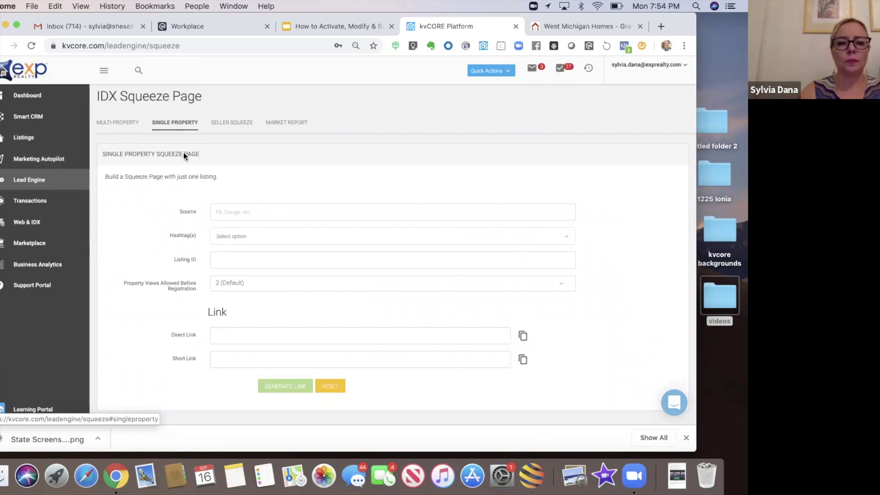
left_click(239, 212)
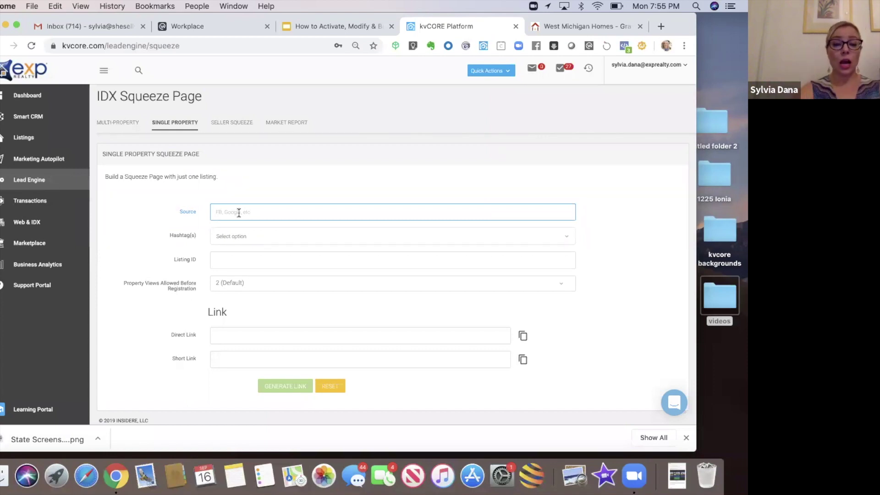
- Enter Seller as the squeeze page's lead source
type("Seller")
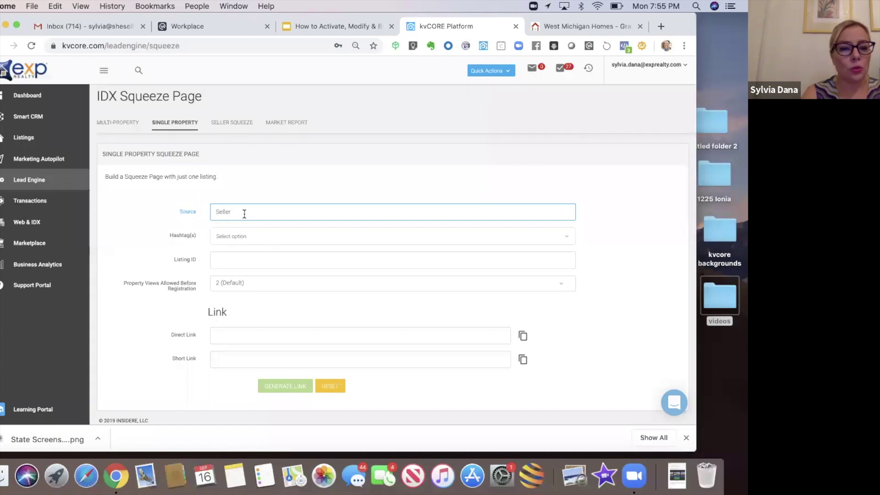
left_click(241, 236)
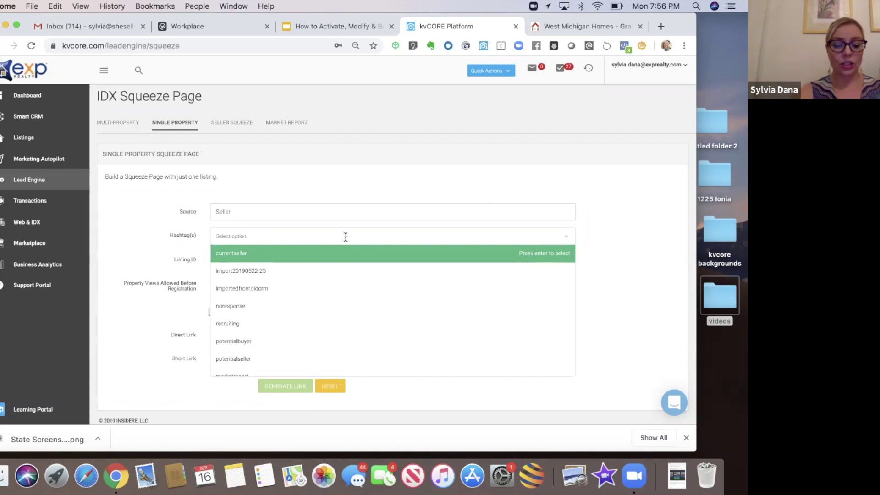
- Search 'sell' and add the sellershare hashtag
type("sell")
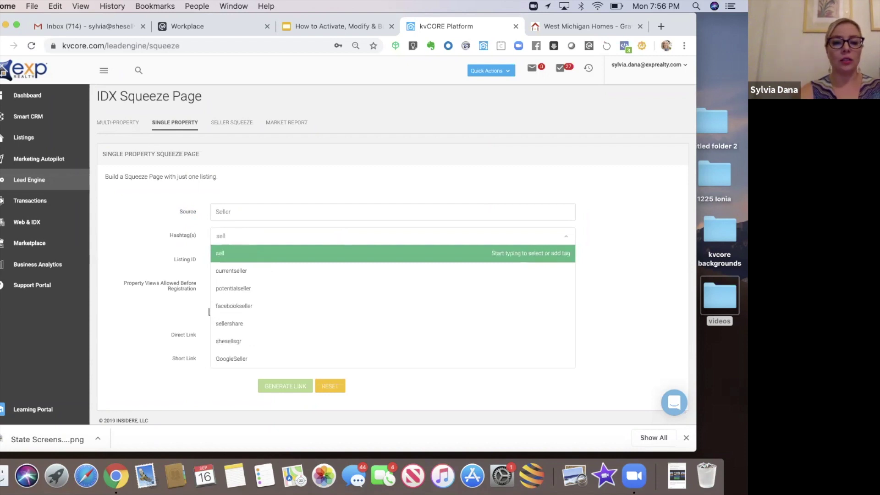
left_click(280, 323)
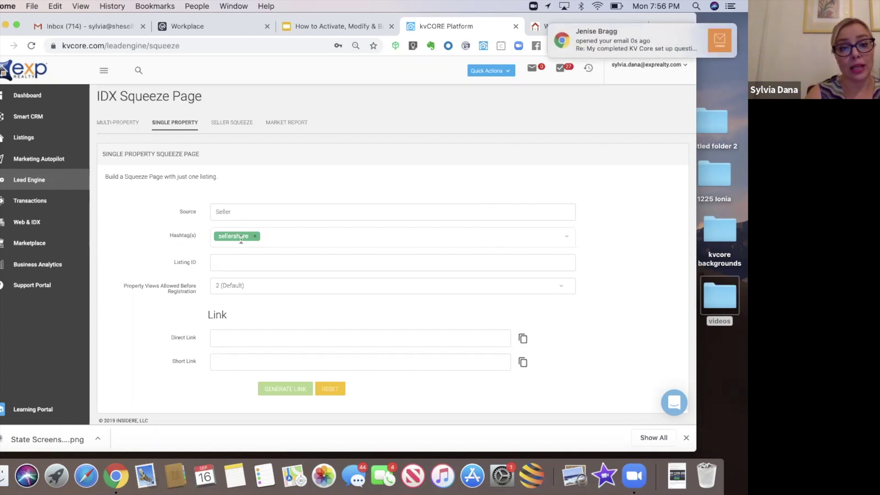
left_click(276, 237)
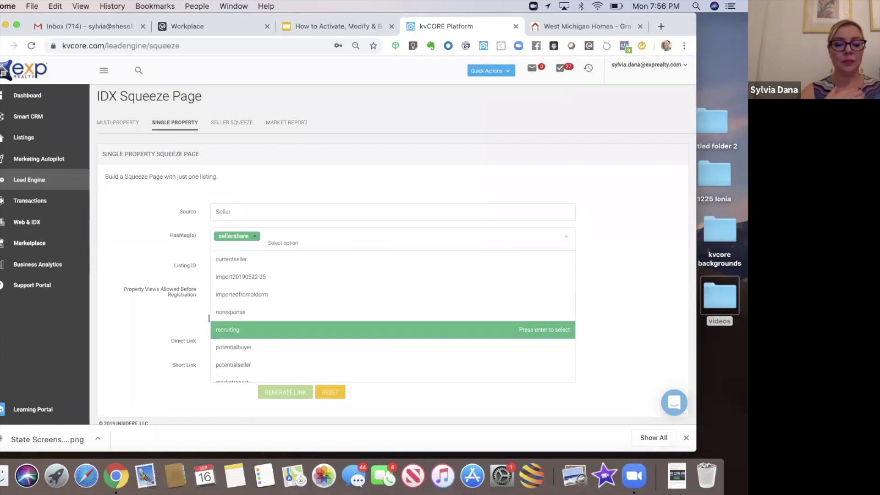
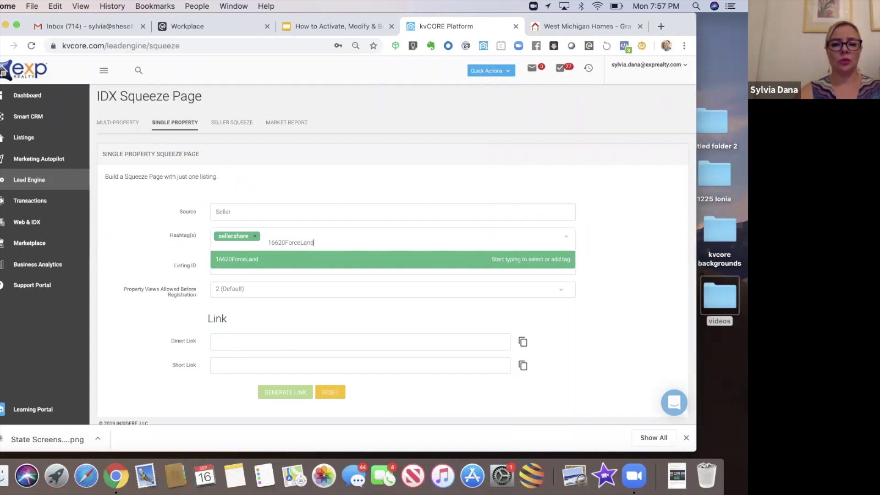
left_click(230, 265)
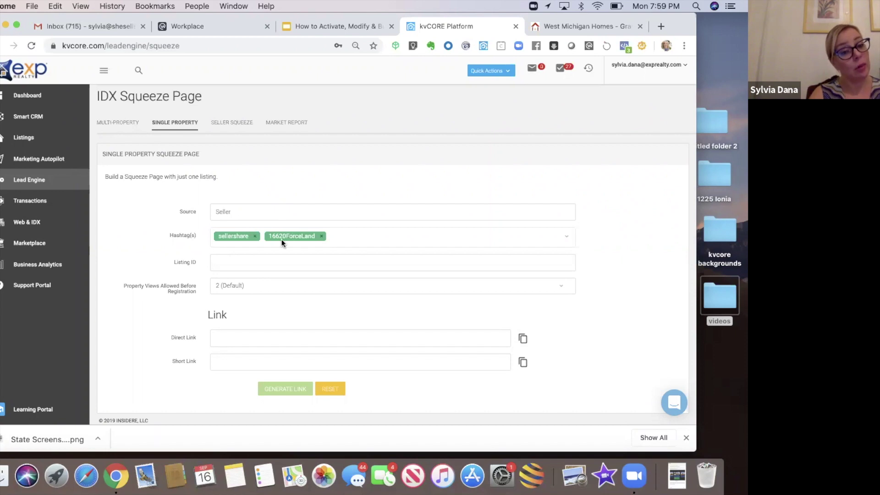
- Paste 18055911 into the squeeze page's Listing ID field
left_click(242, 262)
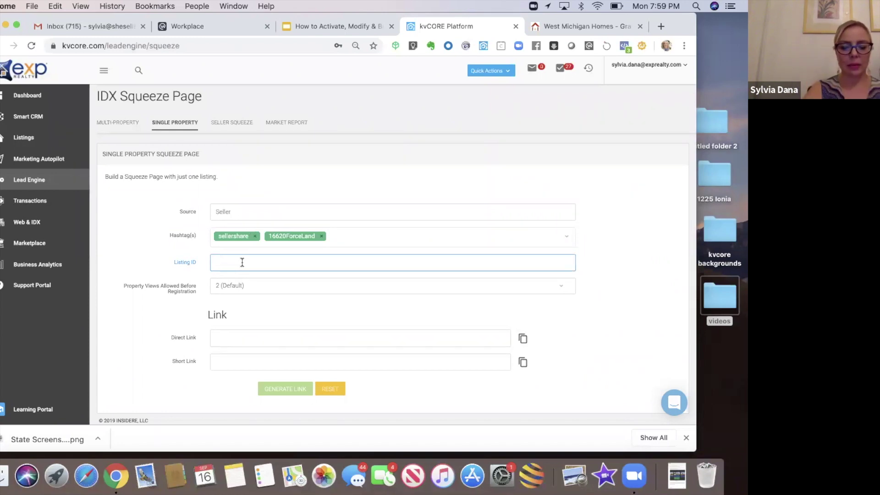
type("18055911")
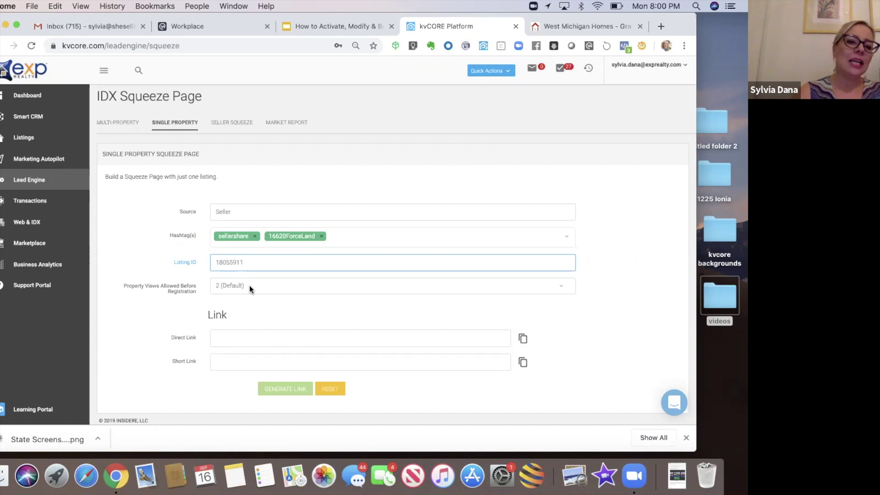
left_click(250, 285)
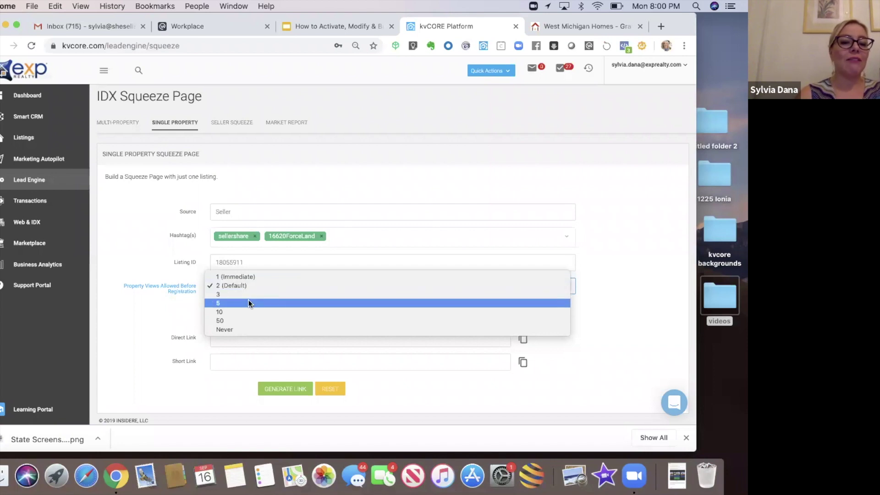
- Set Property Views Allowed Before Registration to 5
left_click(249, 300)
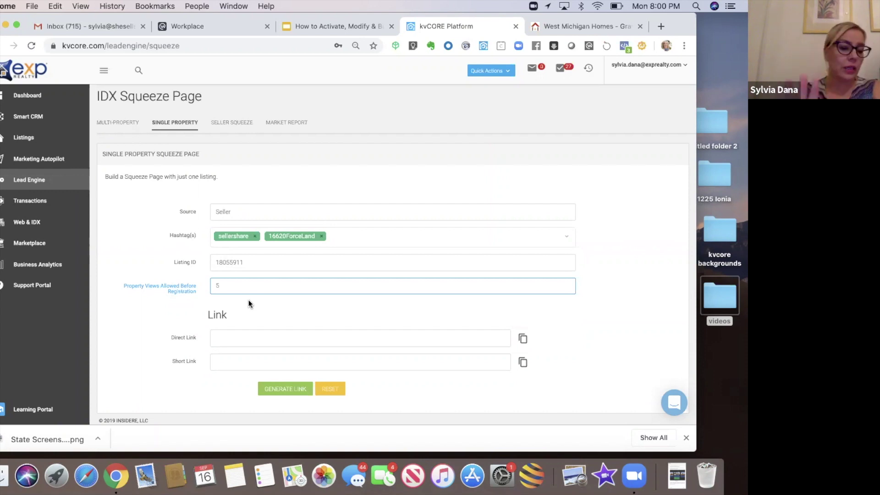
left_click(246, 288)
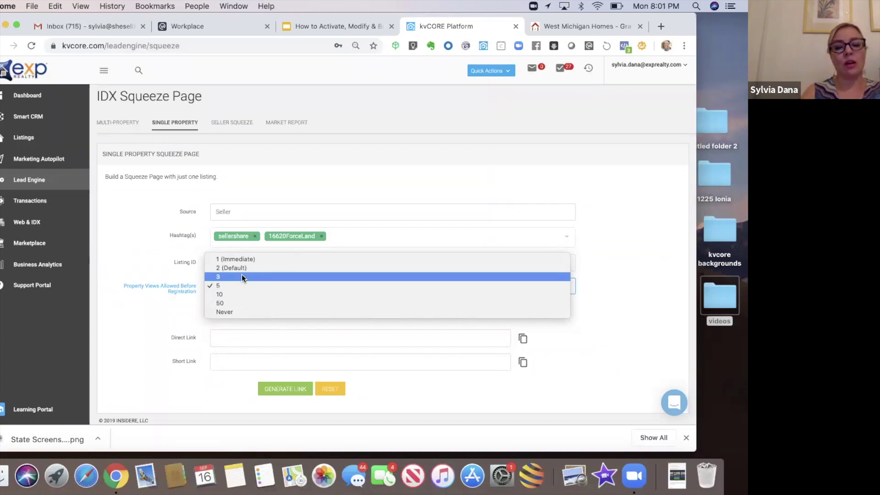
left_click(179, 320)
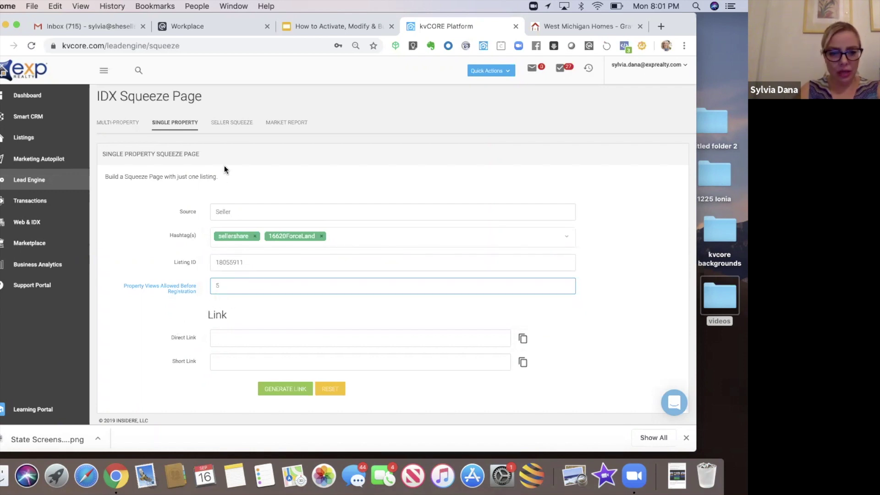
- Generate the Direct Link and Short Link for the listing's squeeze page
left_click(275, 389)
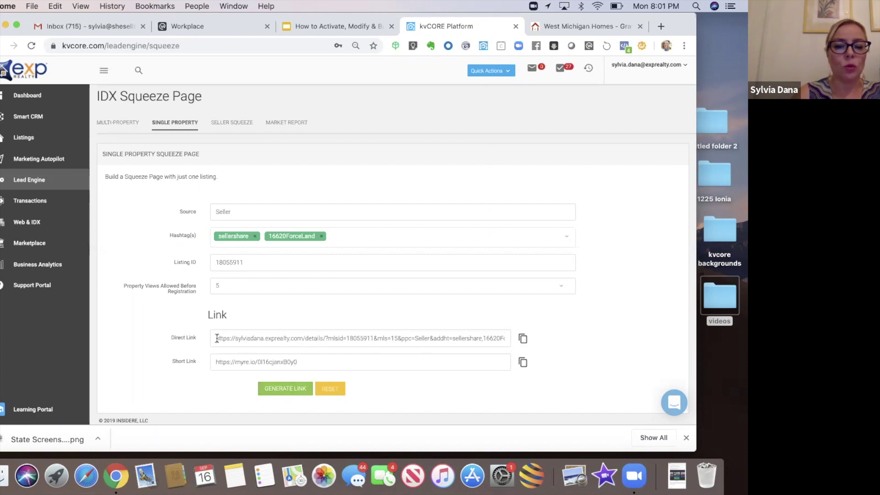
left_click_drag(216, 339, 447, 340)
left_click_drag(346, 339, 345, 337)
left_click(356, 310)
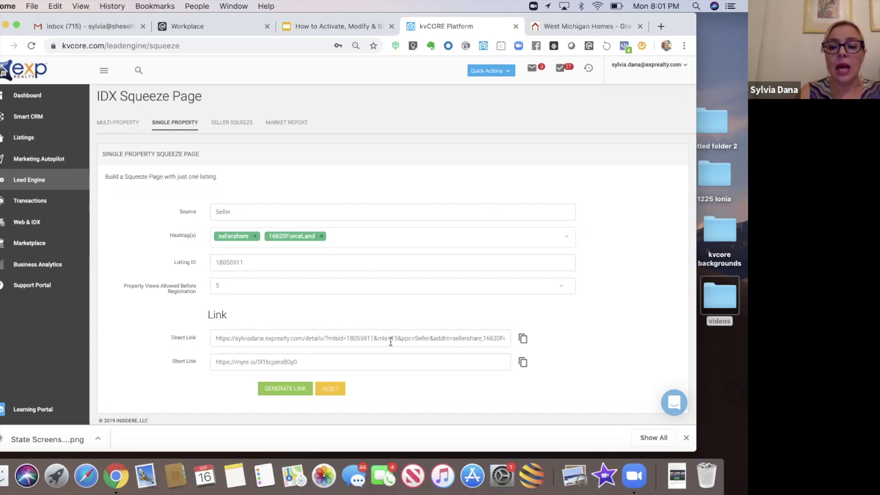
left_click_drag(414, 338, 430, 338)
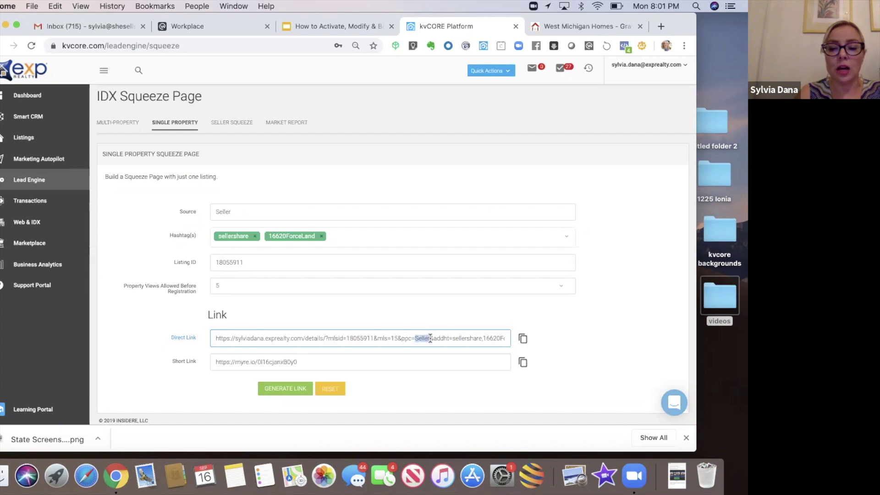
double_click(456, 339)
left_click_drag(499, 339, 445, 339)
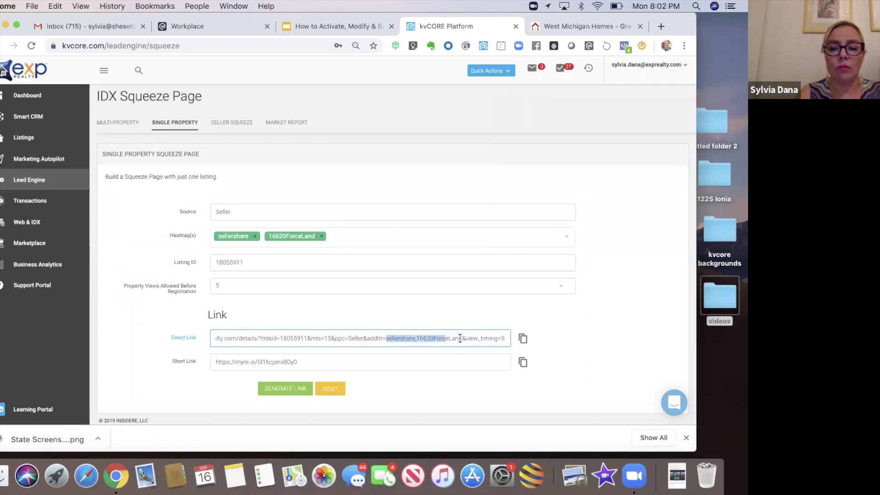
left_click(459, 338)
left_click_drag(460, 338, 416, 338)
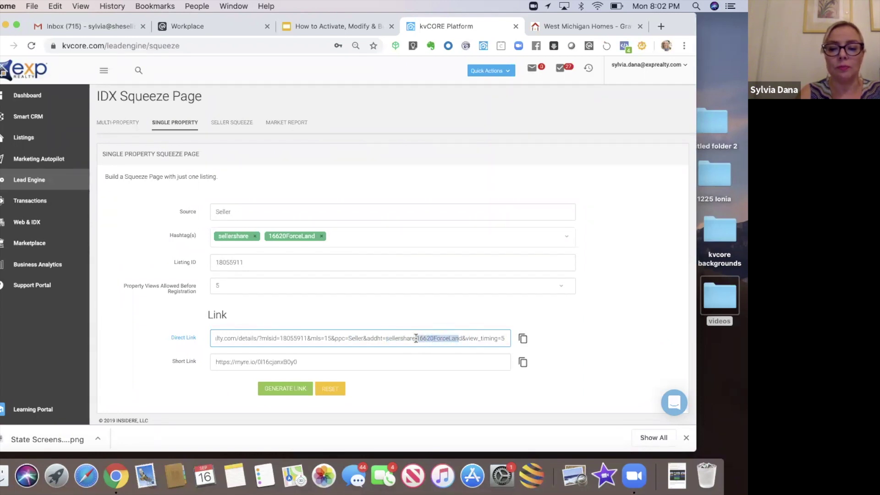
left_click(454, 304)
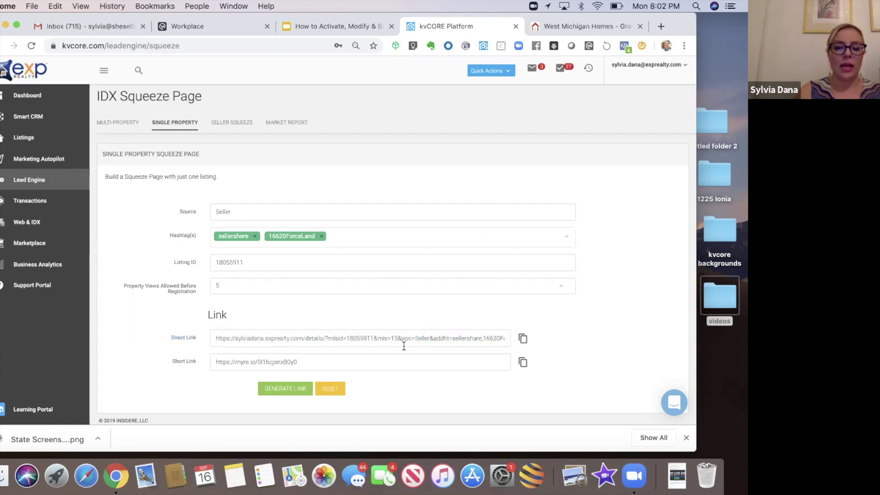
left_click(292, 362)
left_click_drag(291, 361, 211, 357)
key("super+c")
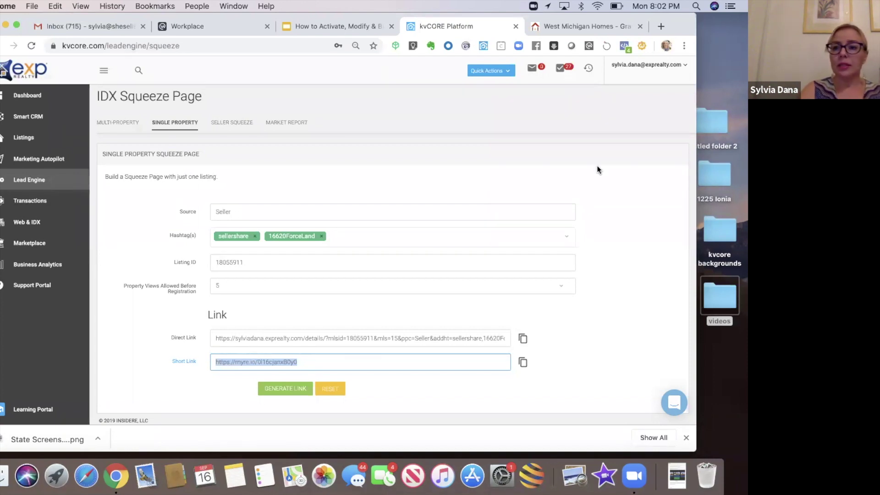
- Open a new blank browser tab next to the kvCORE Platform tab
left_click(674, 27)
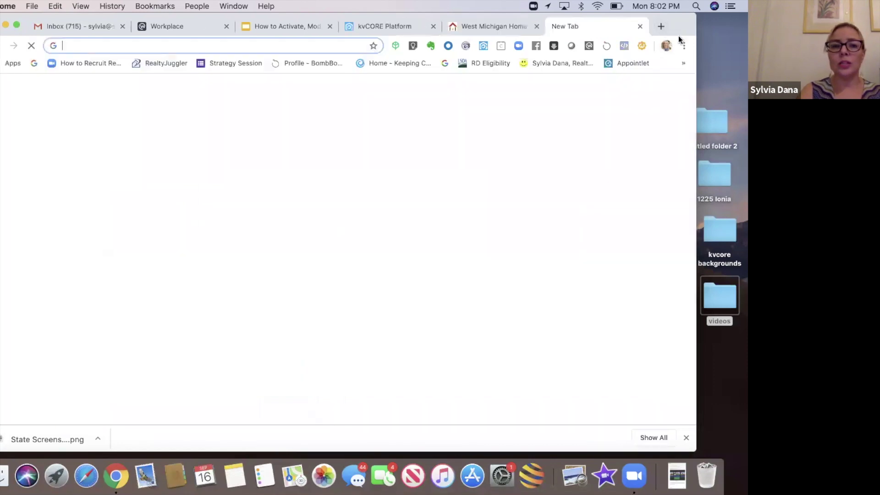
left_click_drag(678, 27, 679, 39)
- Load the copied short link in the new tab and enlarge the browser window
key("super+v")
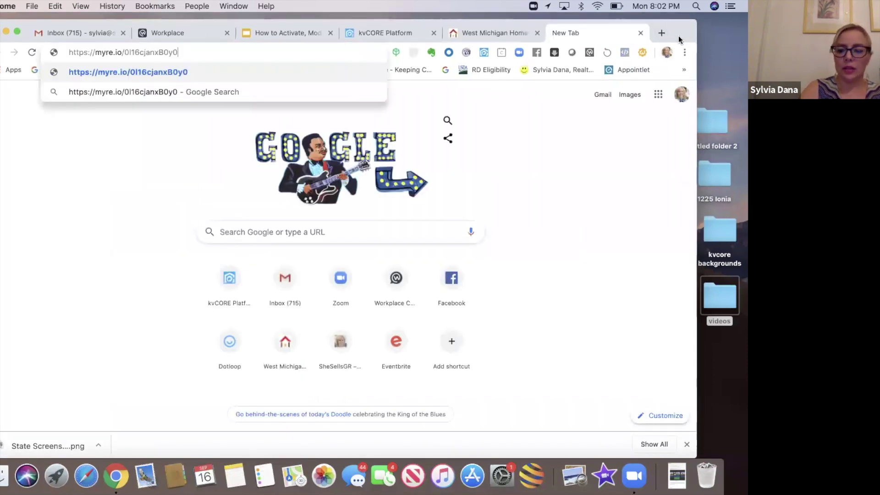
key("Return")
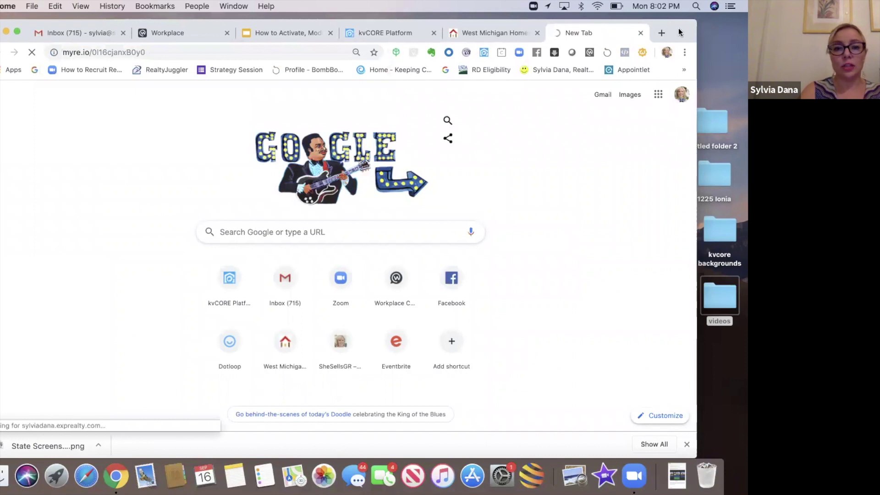
left_click_drag(679, 40, 682, 56)
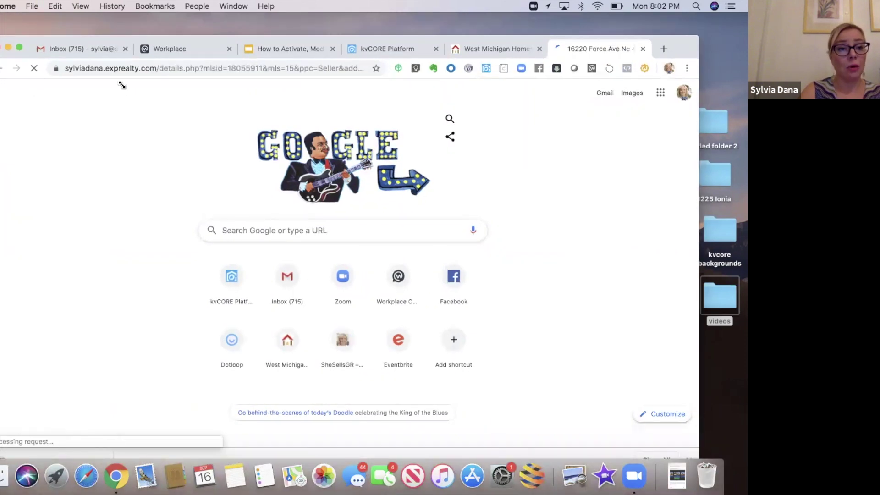
left_click_drag(0, 36, 0, 13)
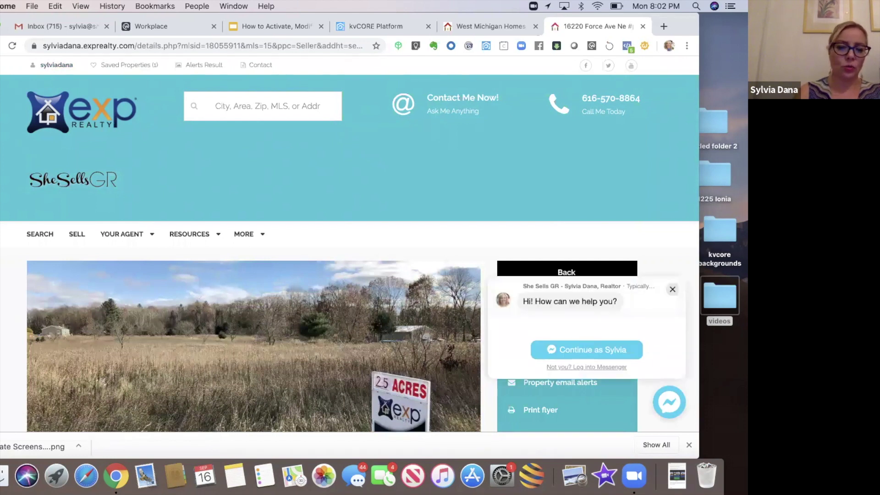
- Page through the Cedar Springs land listing photos, including the plat map and roadside view
scroll(75, 348, "down", 5)
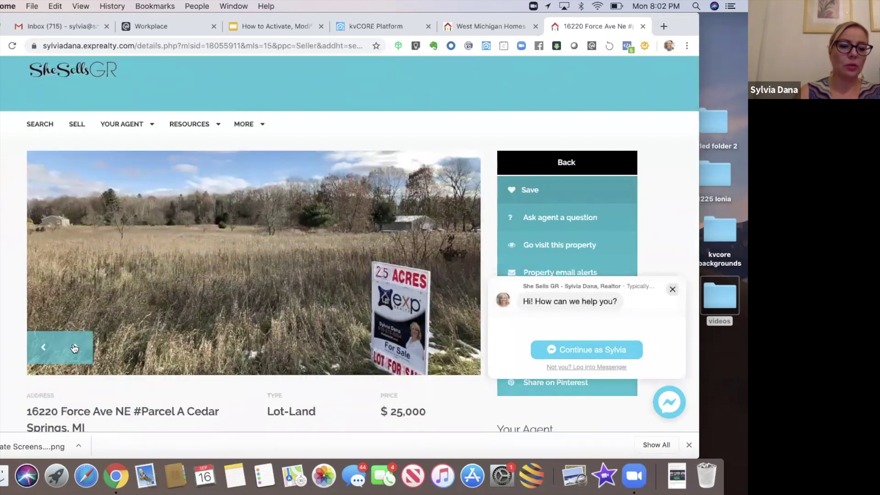
left_click(74, 348)
left_click(74, 348)
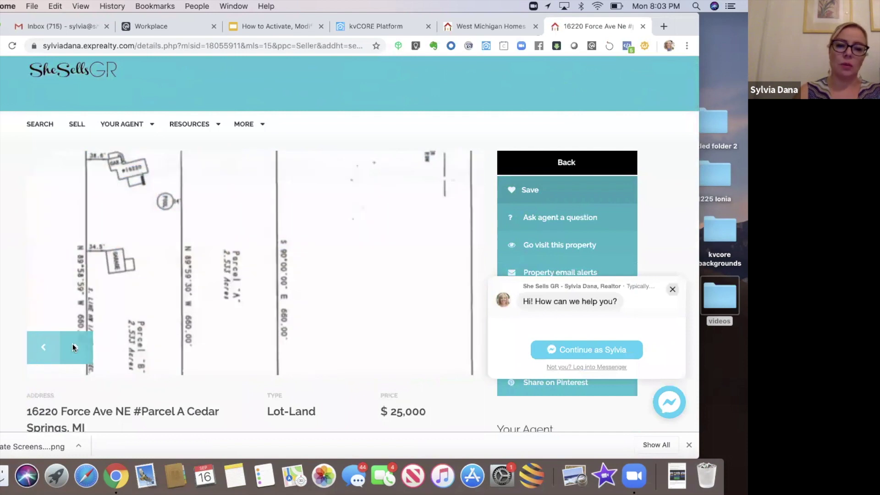
left_click(74, 347)
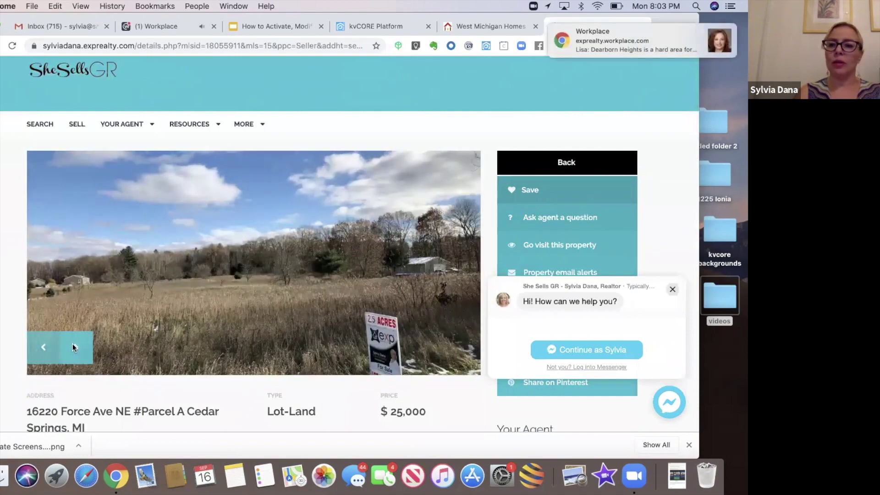
left_click(73, 347)
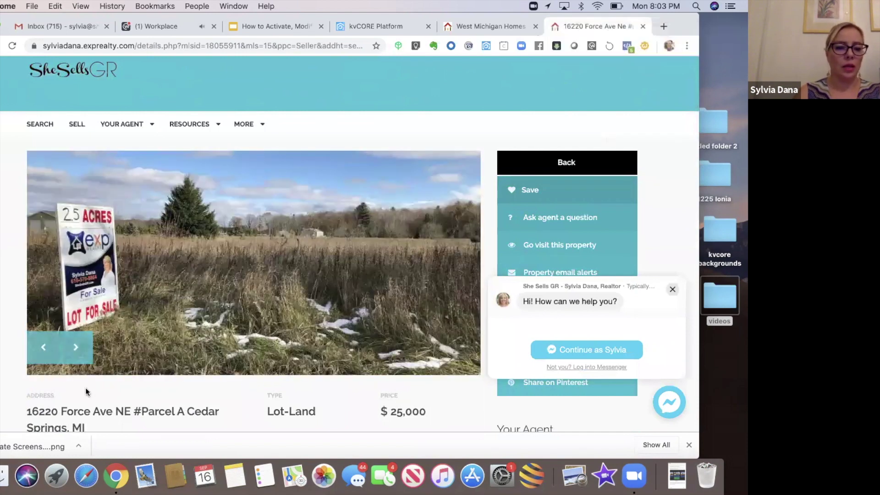
left_click(76, 357)
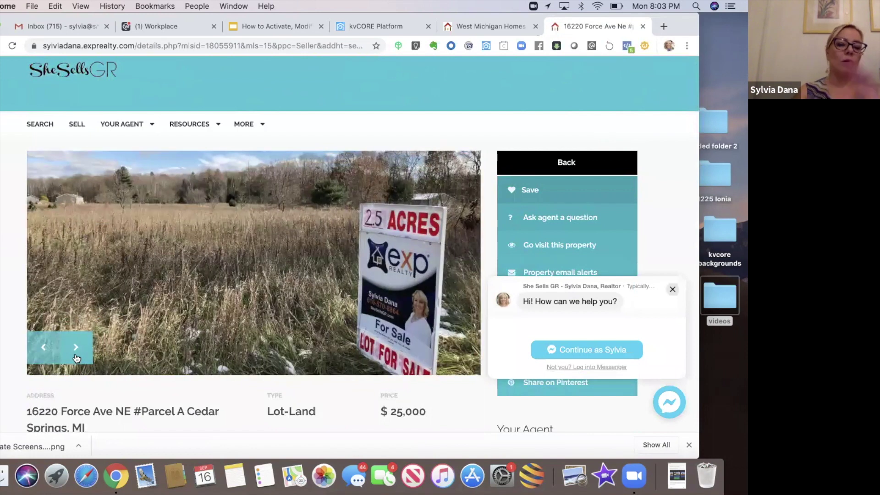
left_click(76, 357)
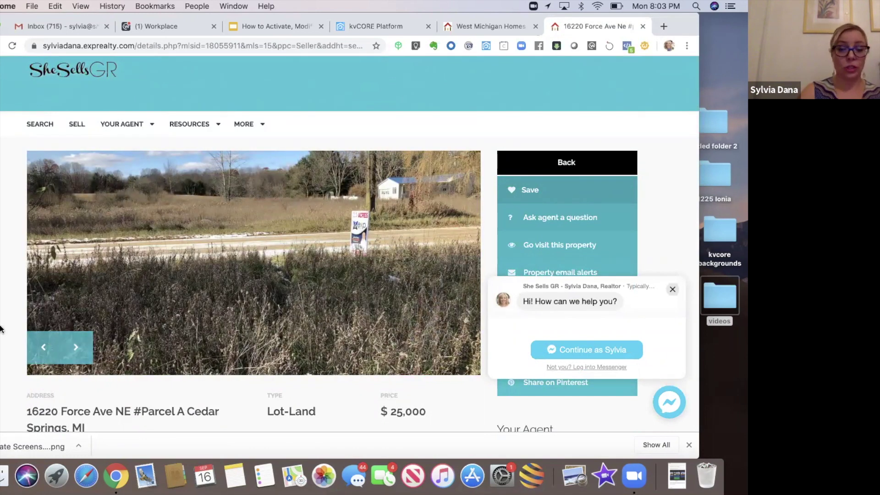
- Scroll through the $25,000 Cedar Springs listing page details, then reposition the window
scroll(1, 328, "down", 5)
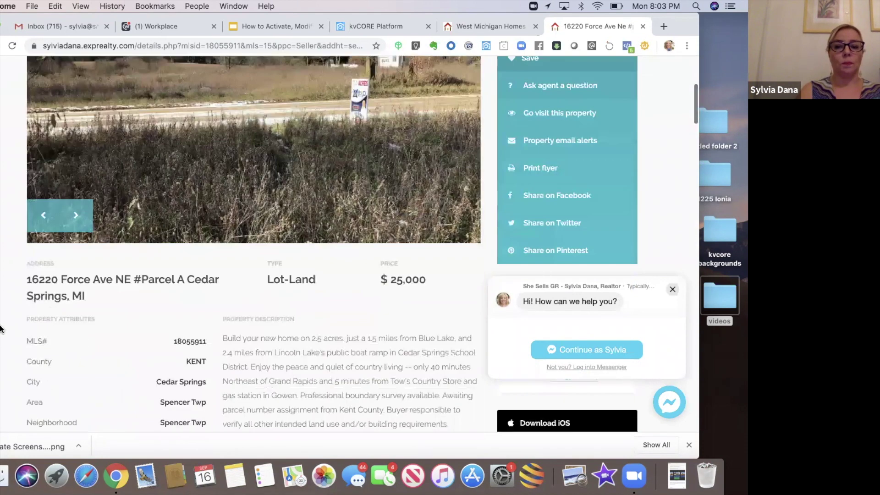
scroll(1, 328, "down", 6)
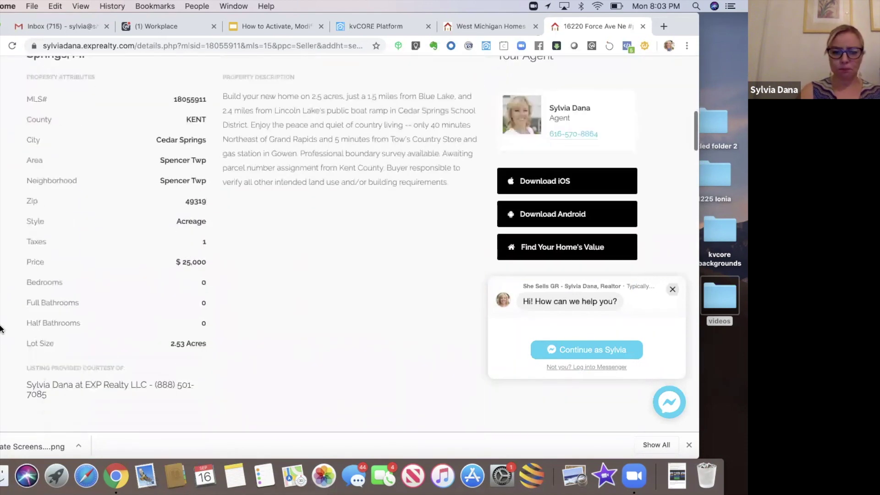
scroll(1, 329, "down", 3)
scroll(1, 328, "up", 4)
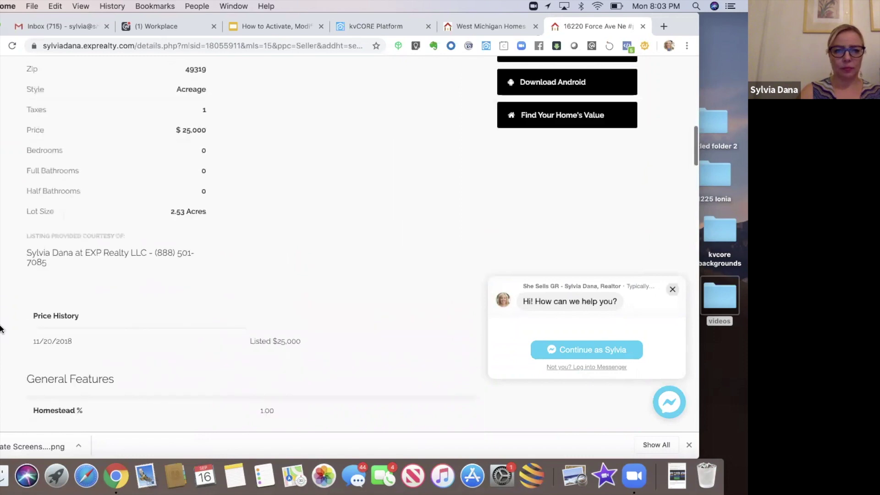
scroll(1, 328, "up", 7)
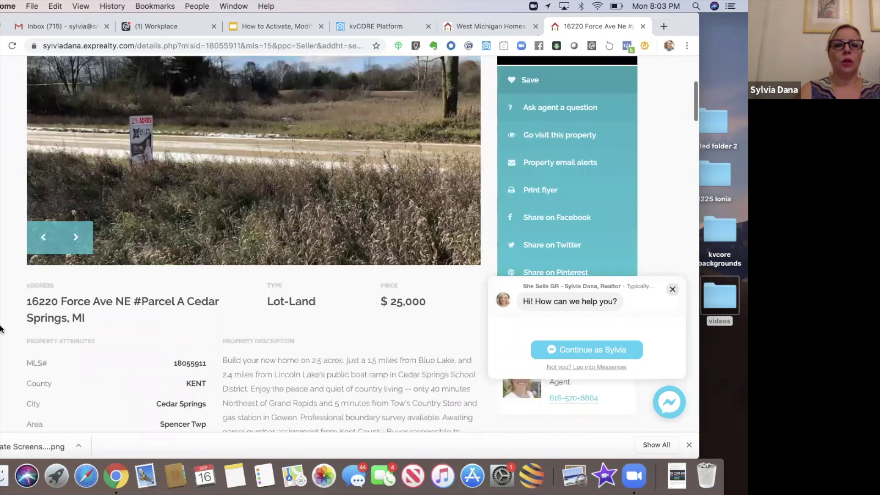
scroll(1, 328, "up", 6)
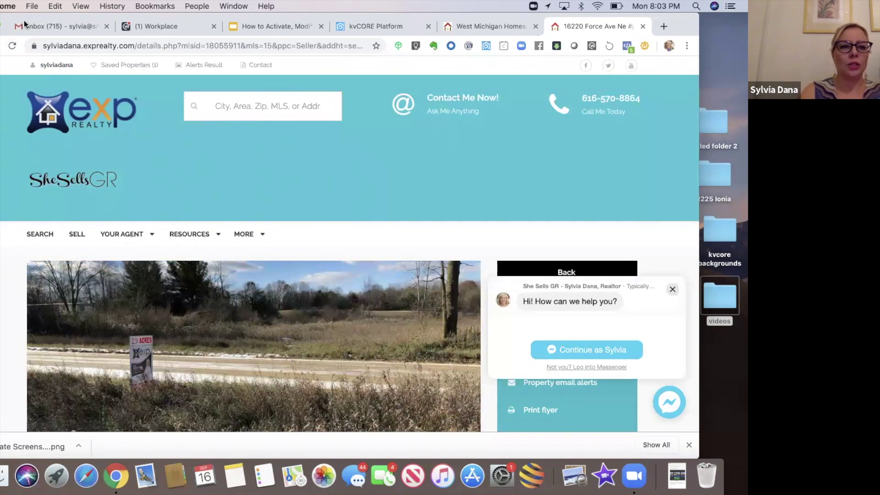
left_click_drag(25, 17, 28, 53)
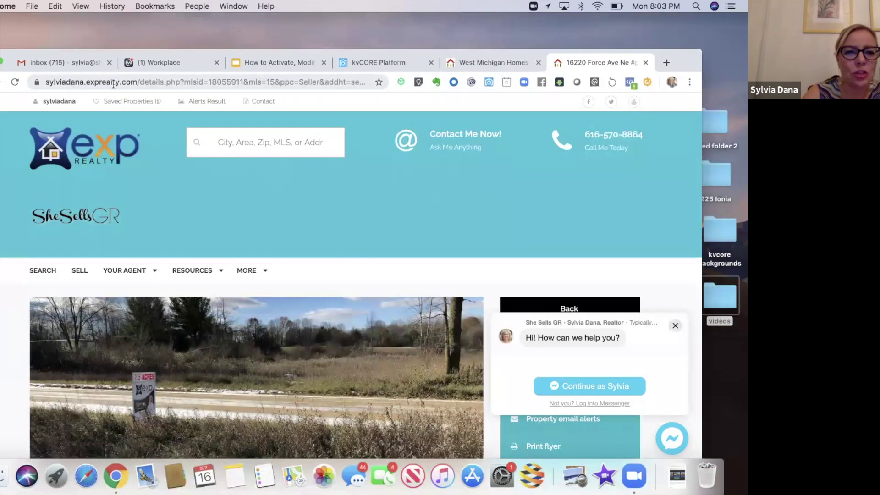
- Select the listing page's web address and bring the More Lead Gen Links sheet forward
left_click_drag(46, 82, 389, 82)
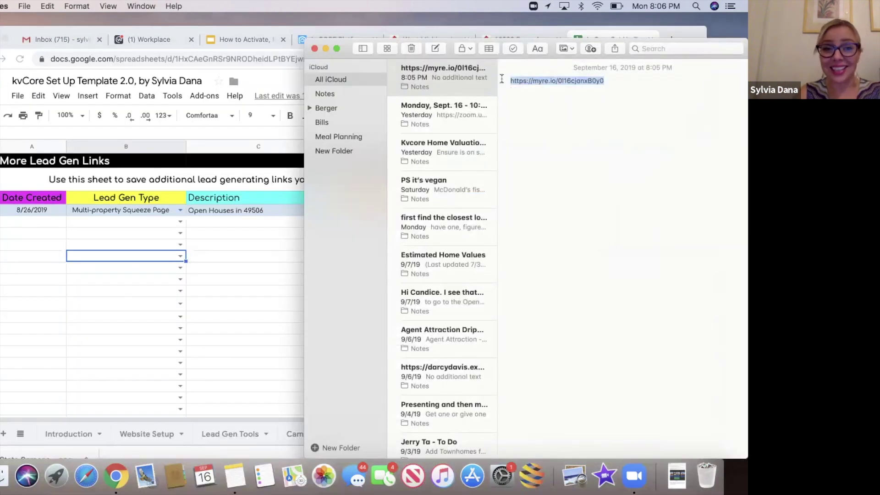
mouse_move(676, 29)
left_mouse_down()
mouse_move(667, 41)
mouse_move(684, 28)
left_mouse_up()
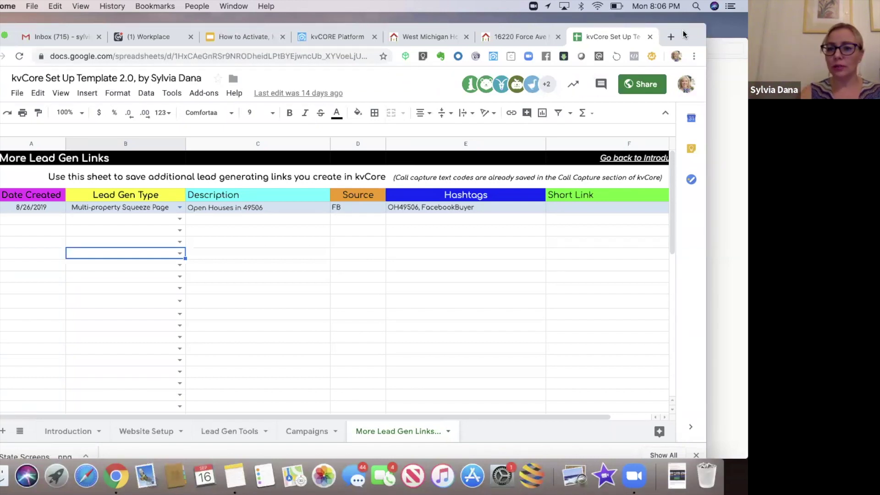
left_click_drag(689, 36, 687, 58)
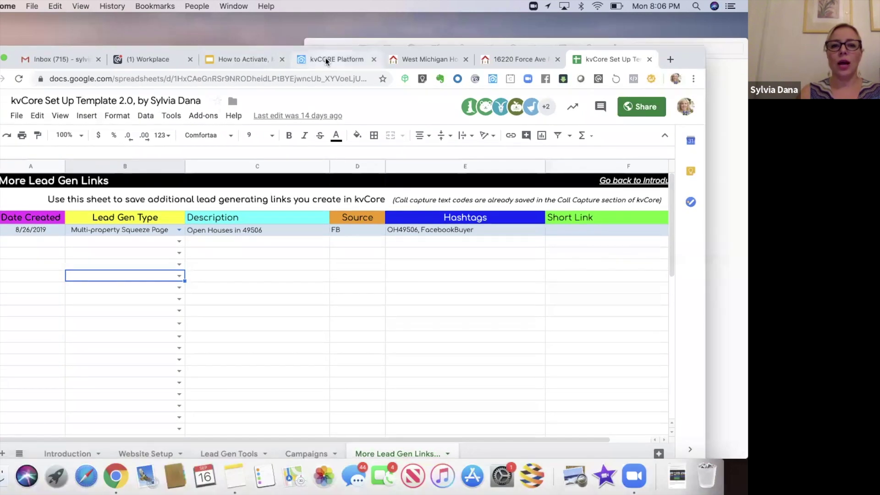
- Return to the kvCORE Platform single-property squeeze page tab
left_click(325, 59)
left_click_drag(99, 49, 97, 11)
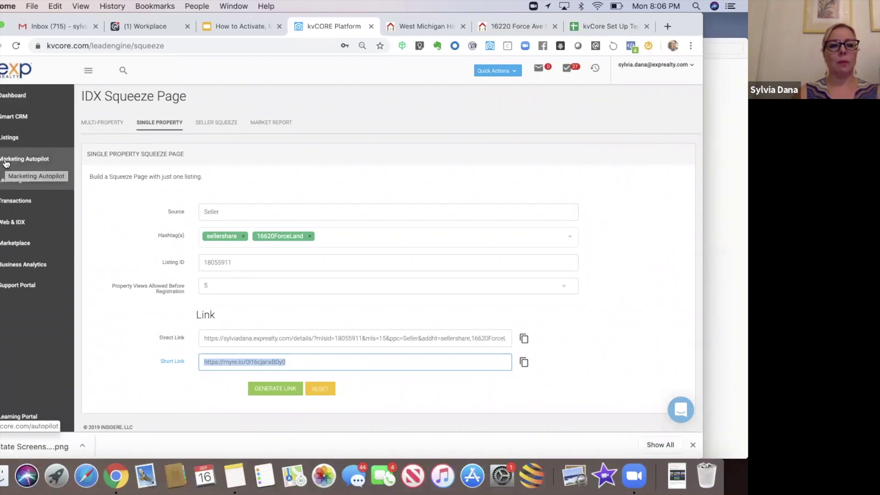
left_click(6, 164)
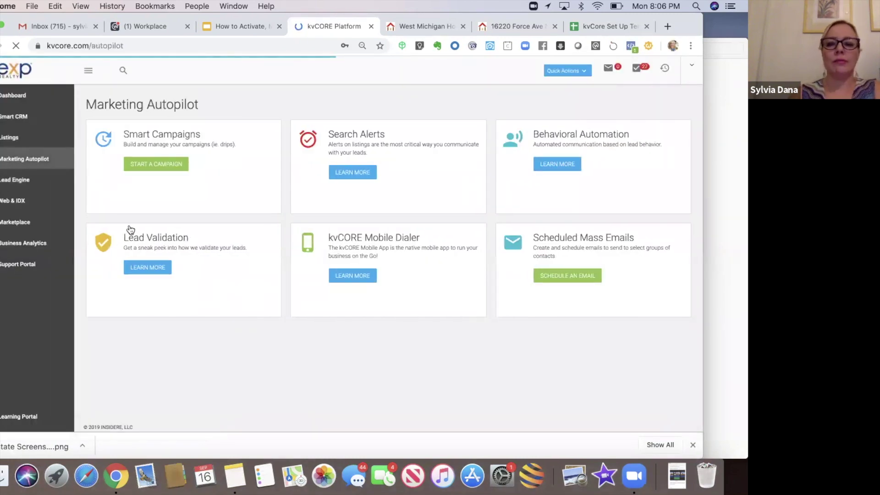
- Search My Library for 'facebook' and open the Facebook Buyer Campaign's actions
left_click(137, 169)
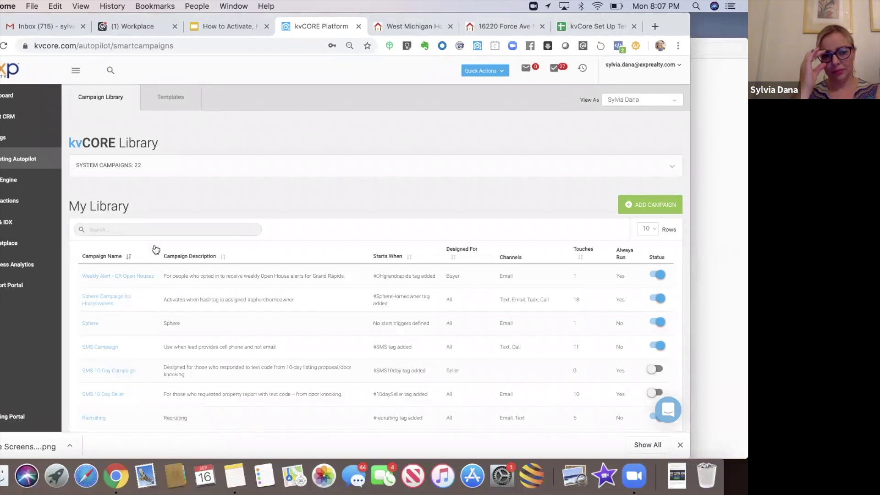
left_click(156, 230)
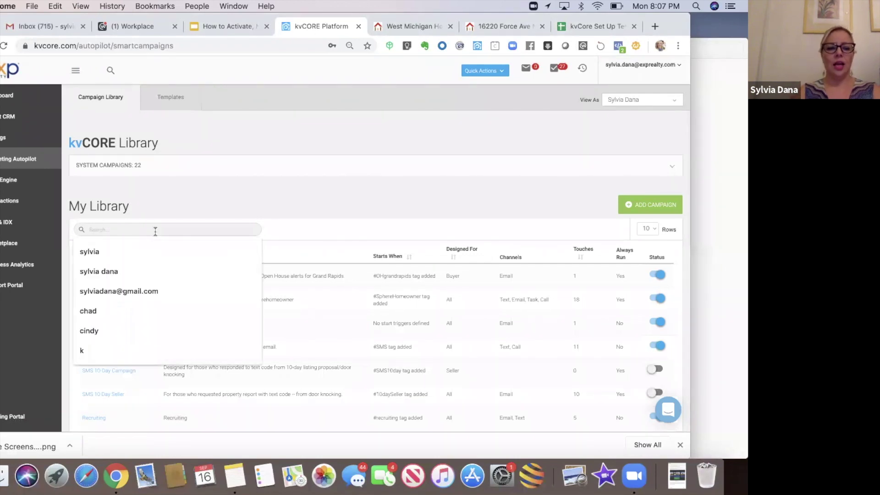
type("face")
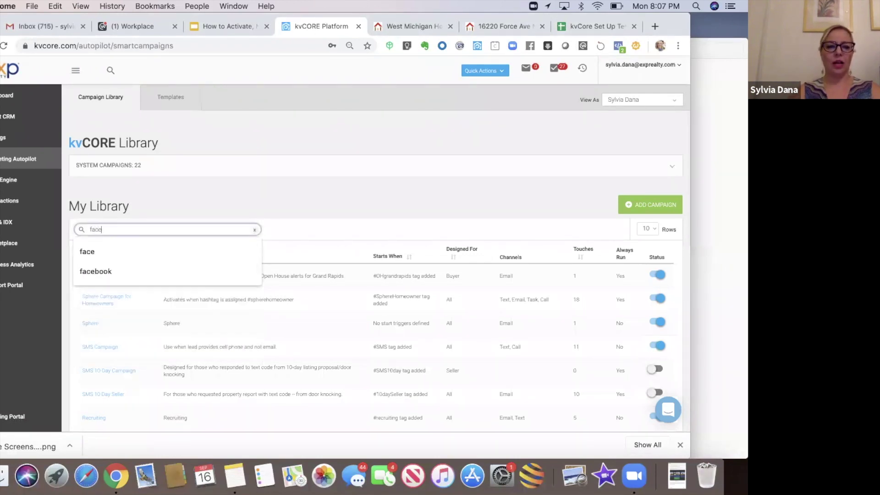
type("book")
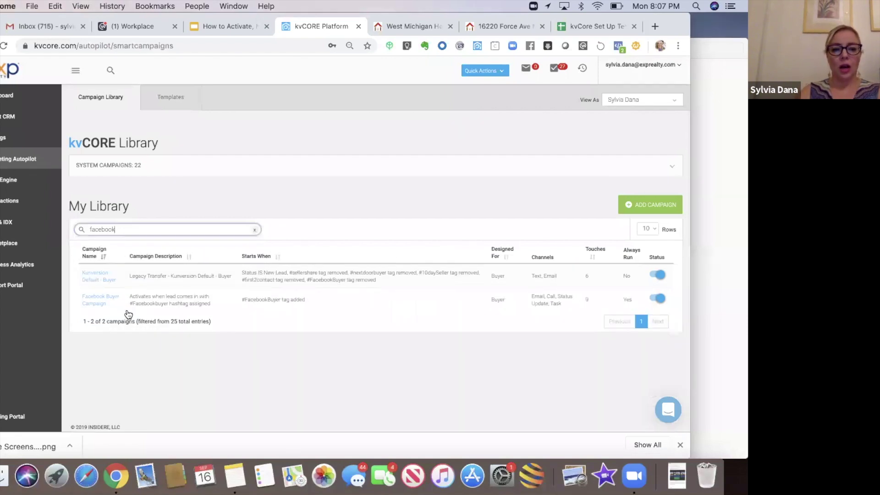
left_click(102, 301)
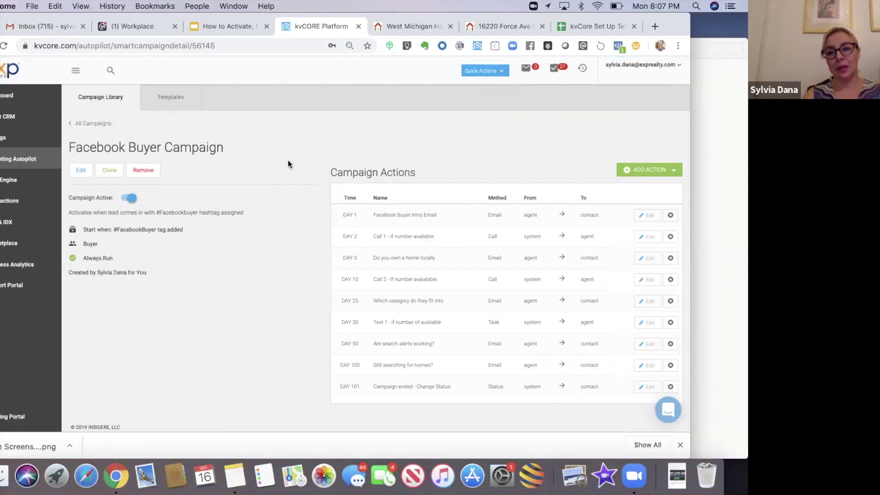
left_click_drag(73, 18, 103, 18)
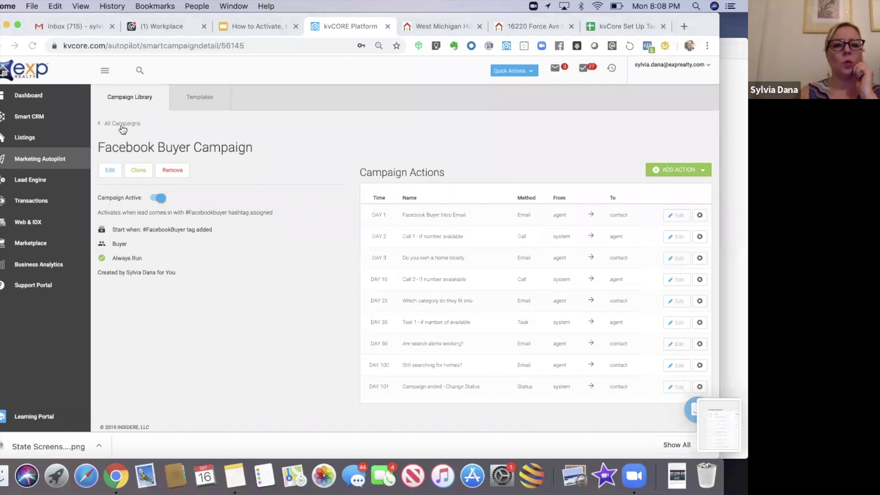
- Go back to the full Smart Campaigns library list
left_click(122, 125)
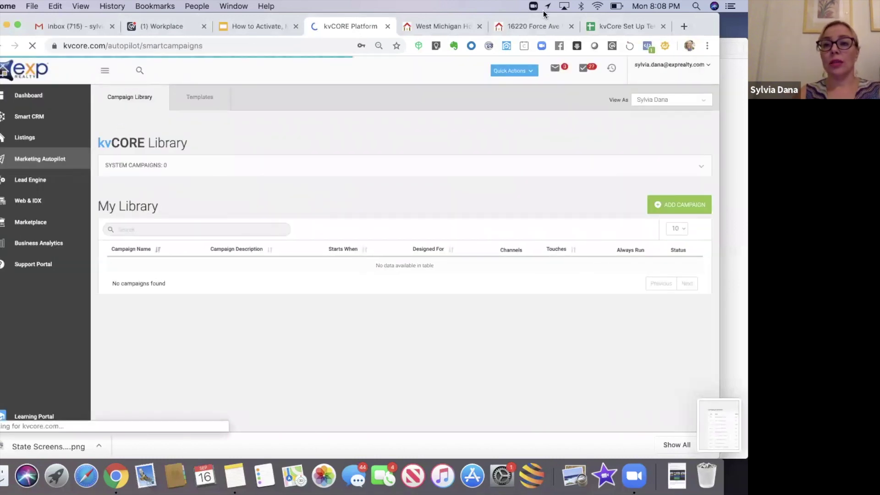
left_click_drag(574, 16, 489, 23)
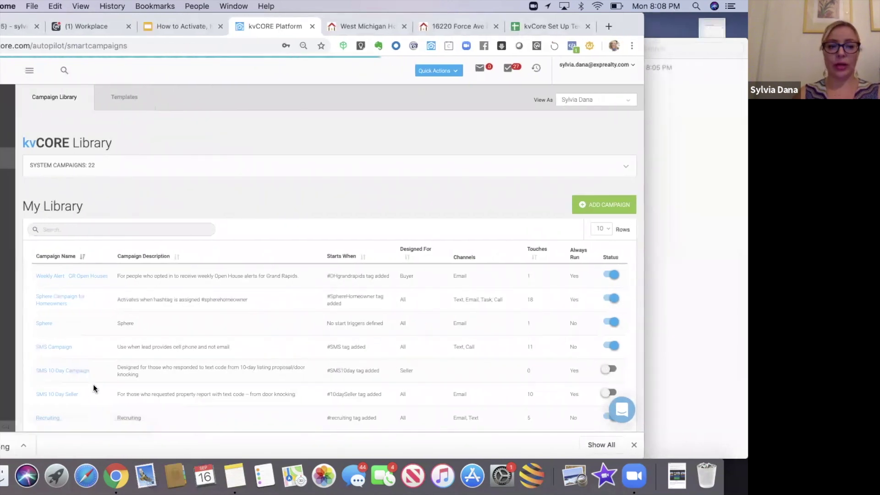
left_click_drag(31, 23, 90, 18)
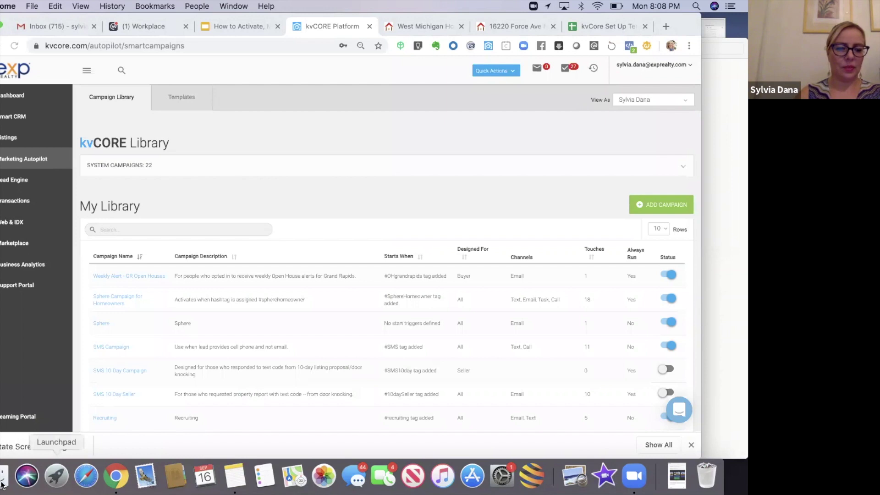
- Search System Campaigns for 'buyer' and add Kunversion Default - Buyer to My Library
left_click(682, 168)
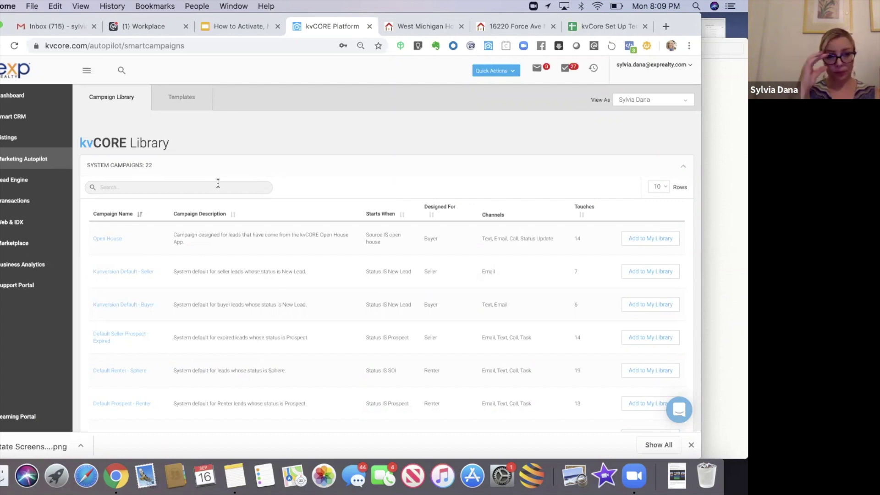
left_click(218, 183)
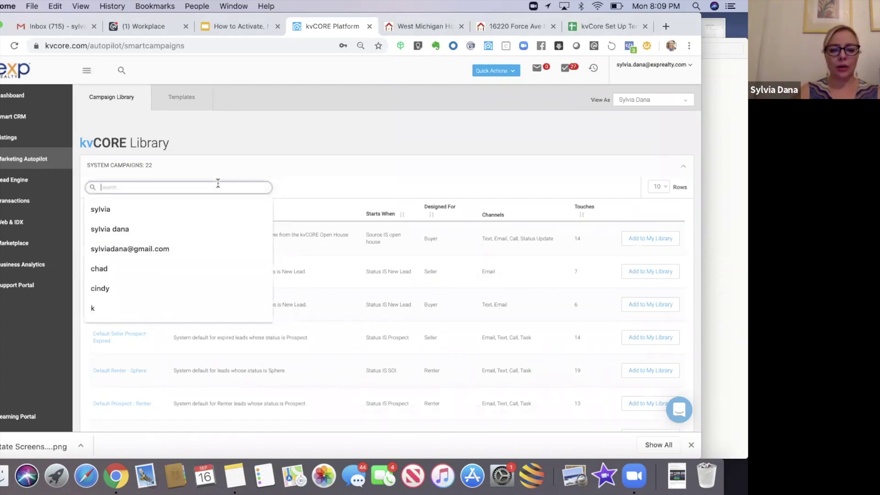
type("buyer")
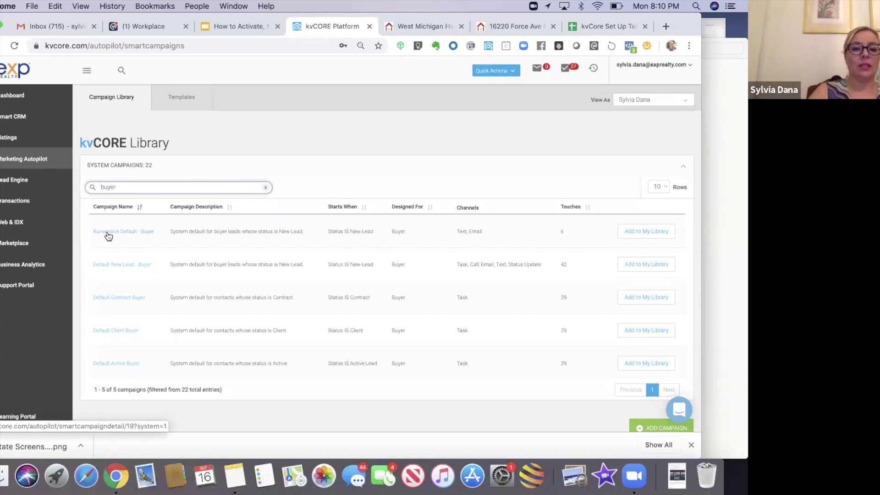
left_click(630, 232)
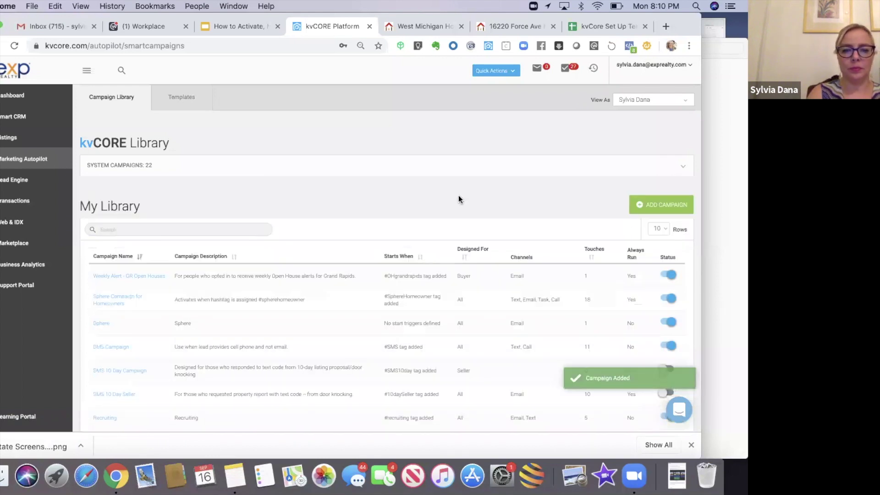
- Search My Library for 'buyer' and open the copied Kunversion Default - Buyer campaign
scroll(459, 198, "down", 2)
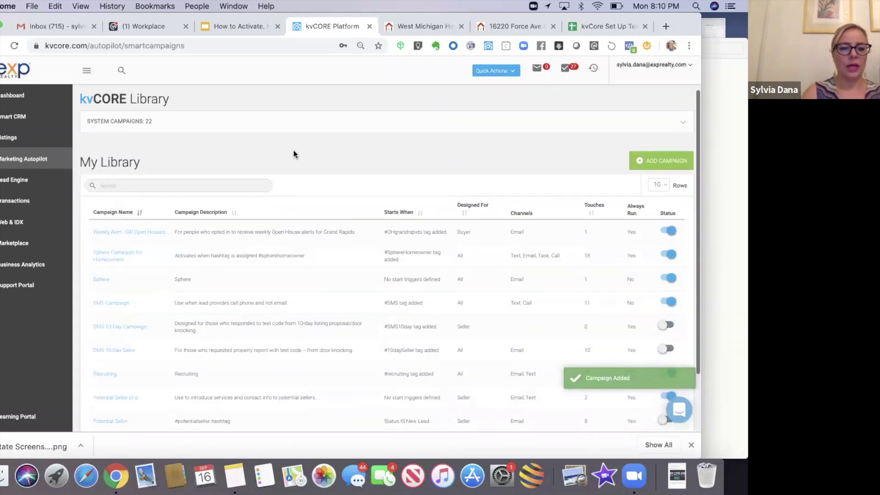
left_click(177, 185)
type("buyer")
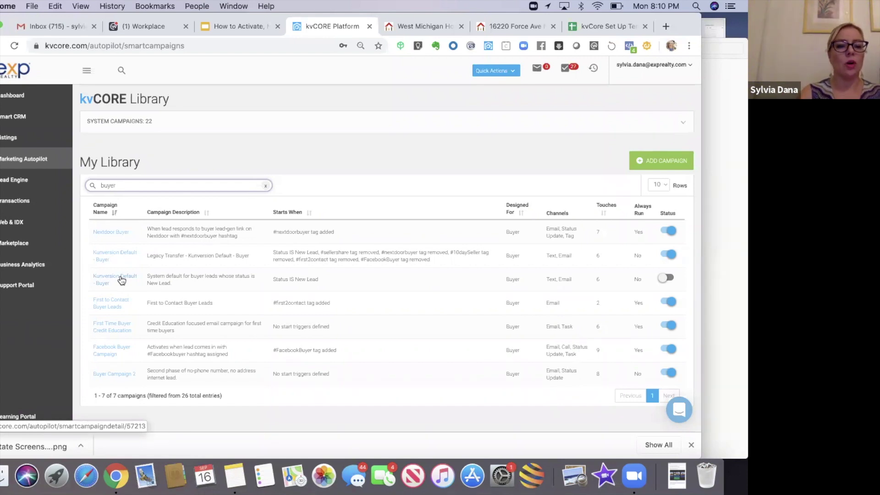
left_click(121, 281)
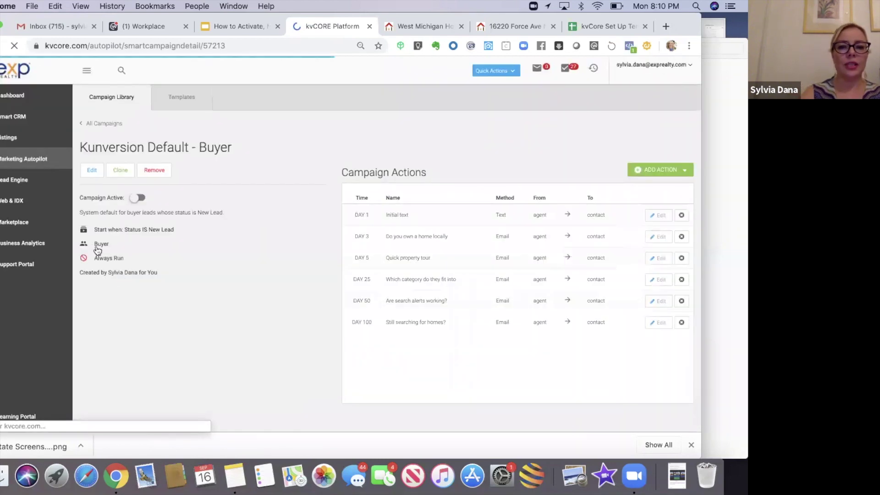
left_click(91, 171)
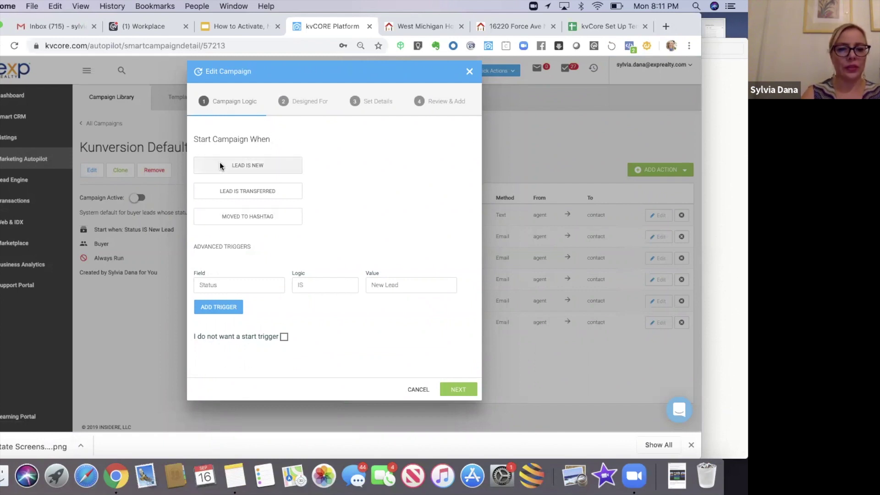
- Set the campaign's start trigger to Moved to Hashtag with the sellershare hashtag
left_click(225, 225)
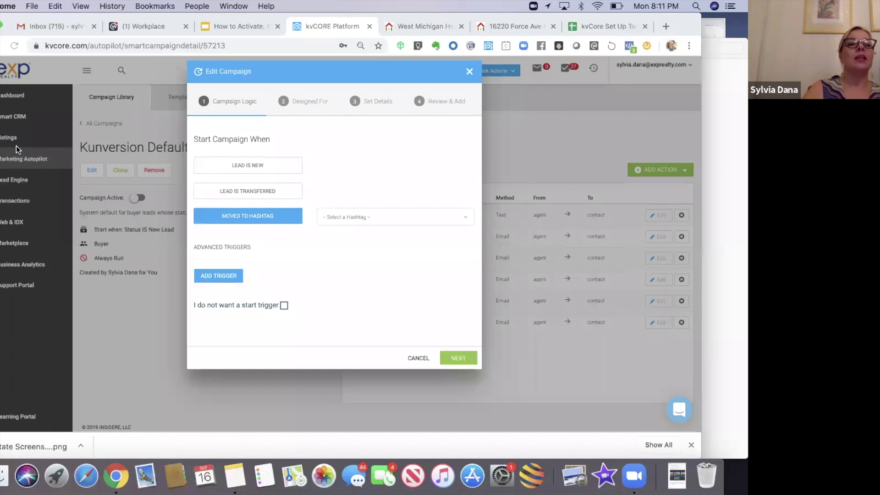
left_click(333, 220)
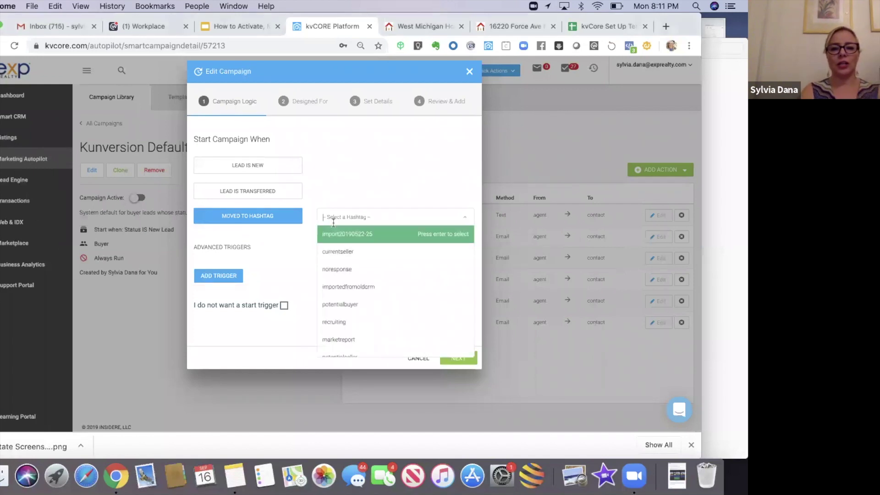
type("seller")
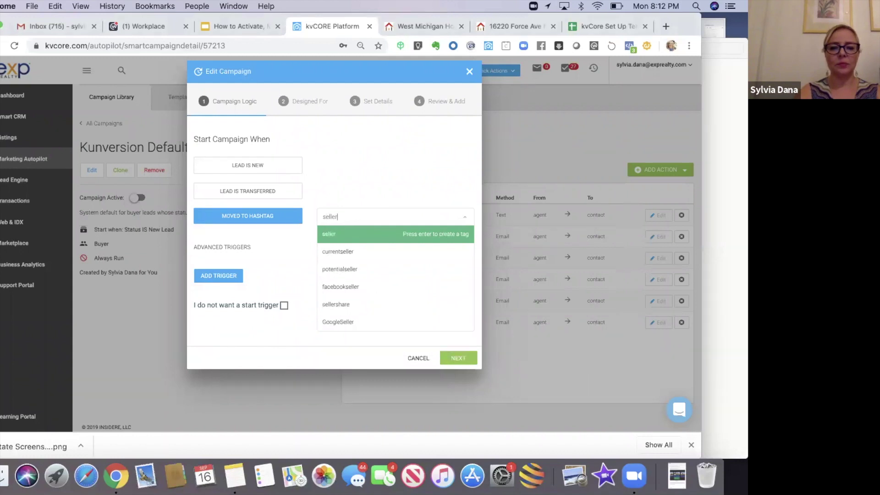
left_click(335, 303)
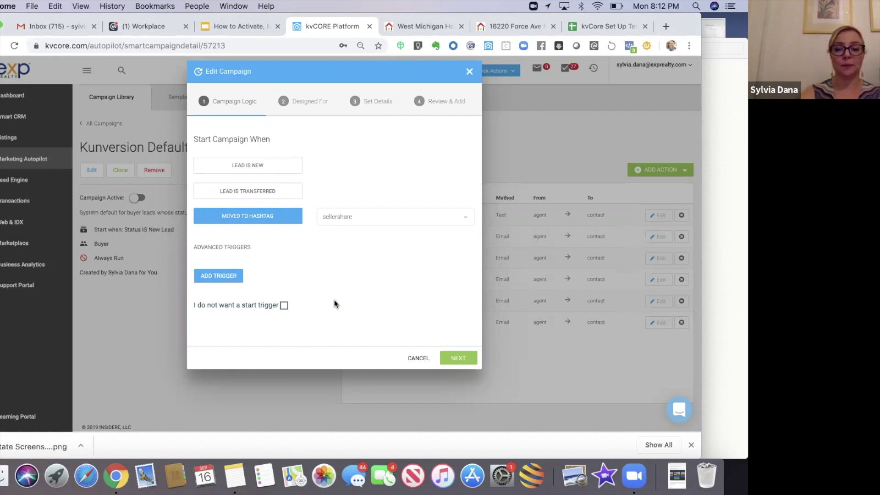
- Change the Campaign Name to 'Seller Share Campaign' and advance to the Review & Add summary
left_click(462, 359)
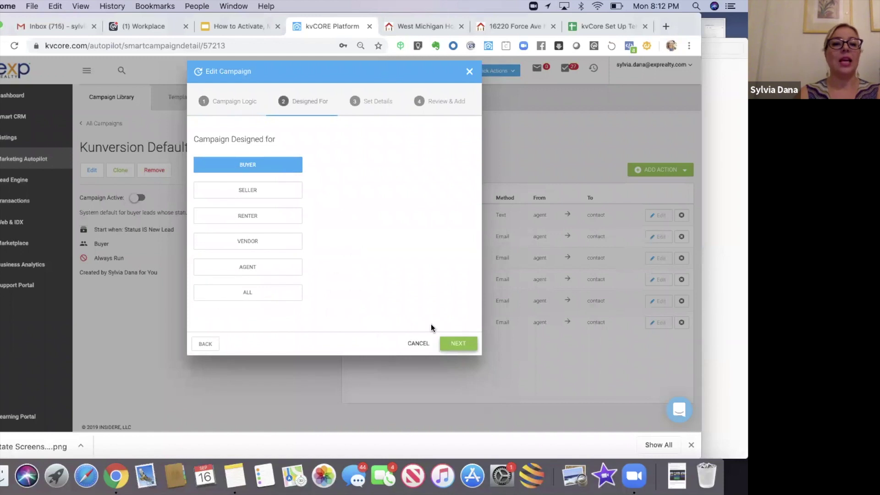
left_click(457, 345)
left_click_drag(348, 165, 249, 168)
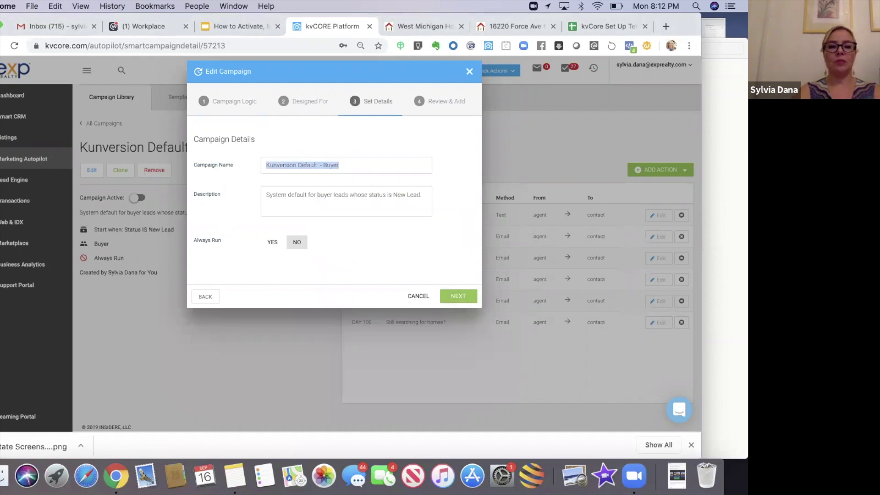
type("Seller Share Campaign")
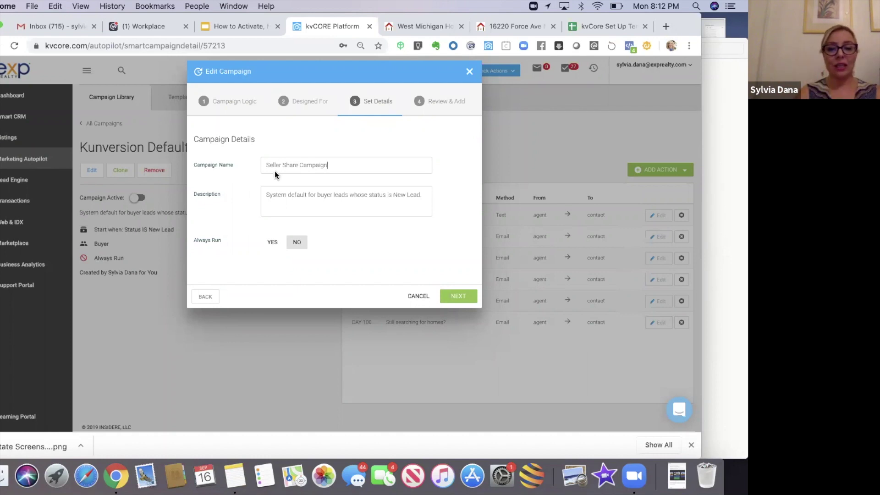
left_click(458, 296)
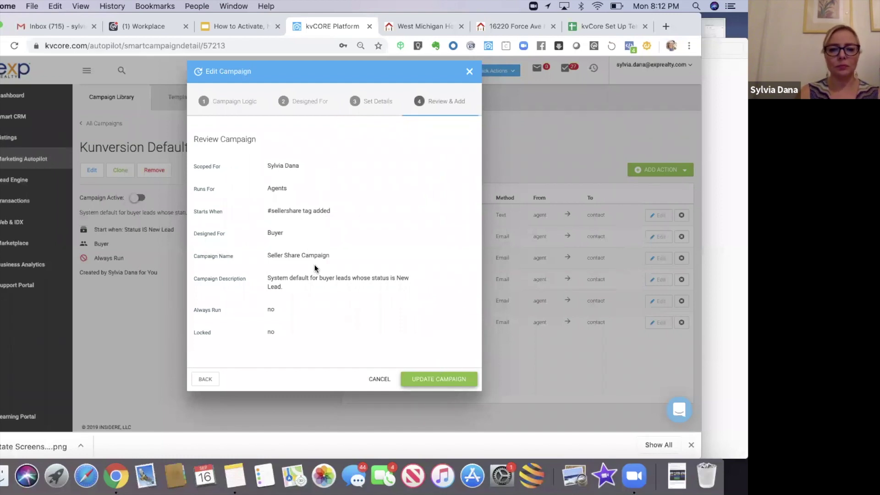
- Save the Seller Share Campaign with Update Campaign
left_click(432, 378)
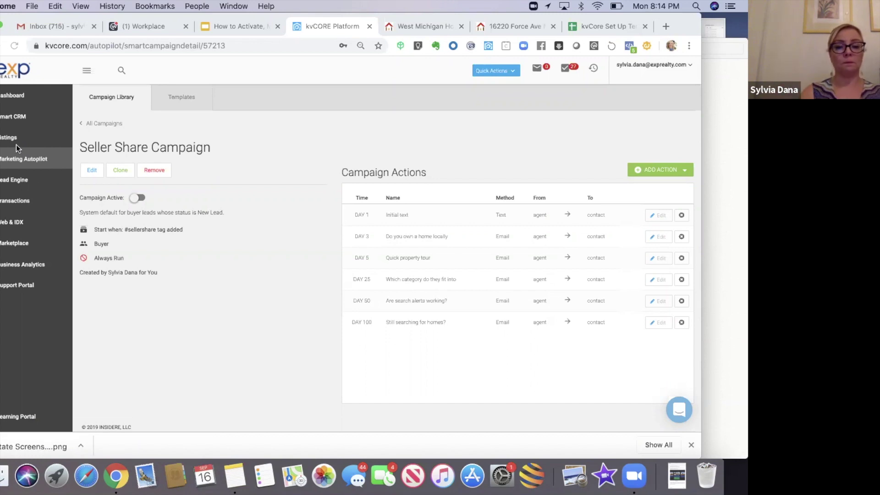
- Replace the description with 'Designed for a Single Property Squeeze page… Activates when #sellershare tag added.'
left_click(92, 171)
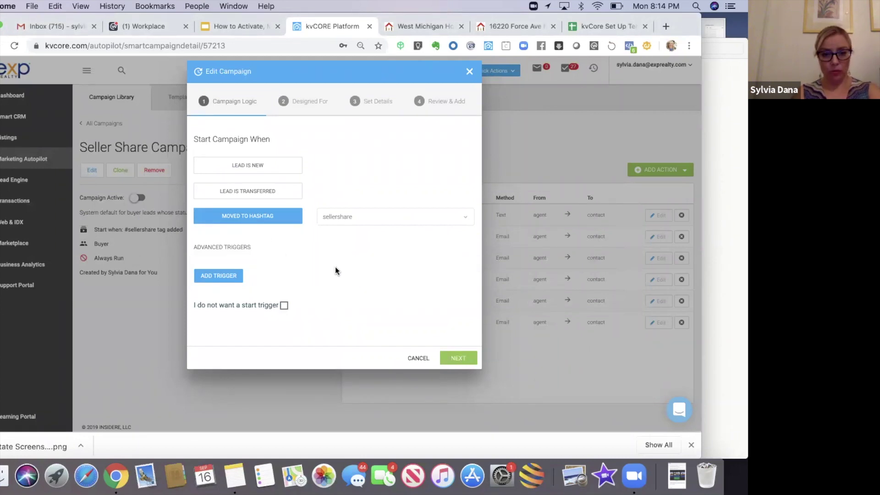
left_click(451, 359)
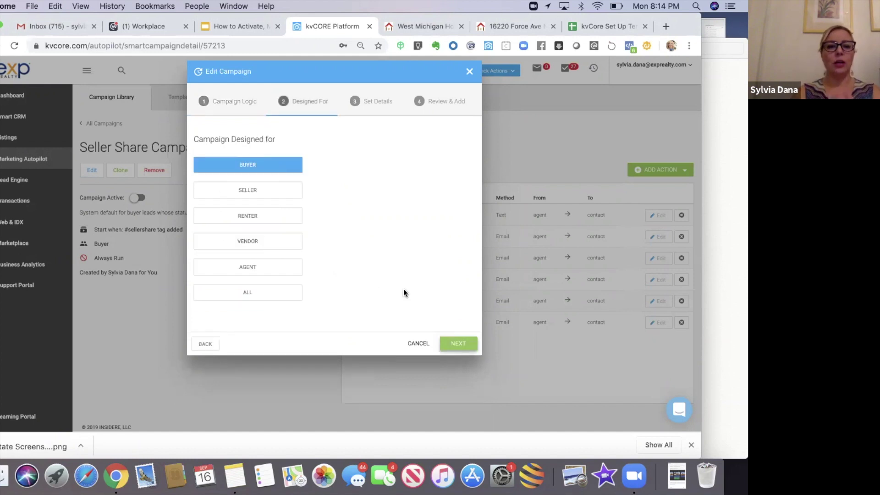
left_click(443, 342)
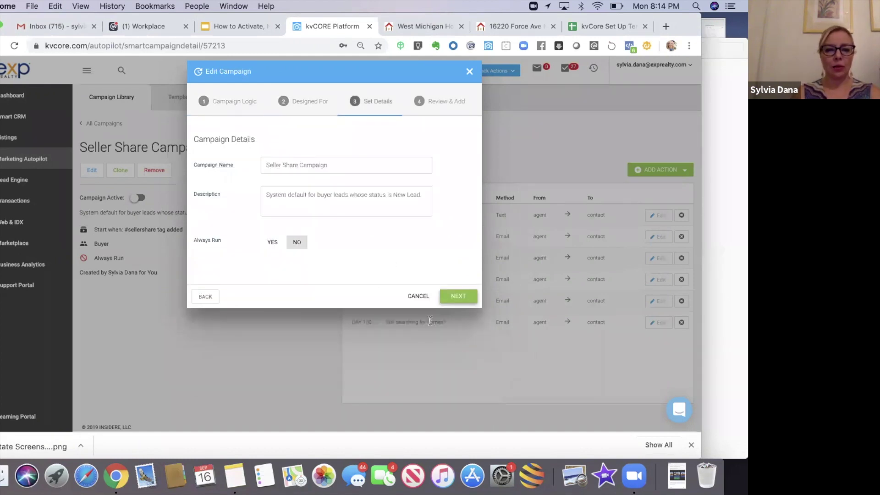
left_click_drag(265, 194, 460, 197)
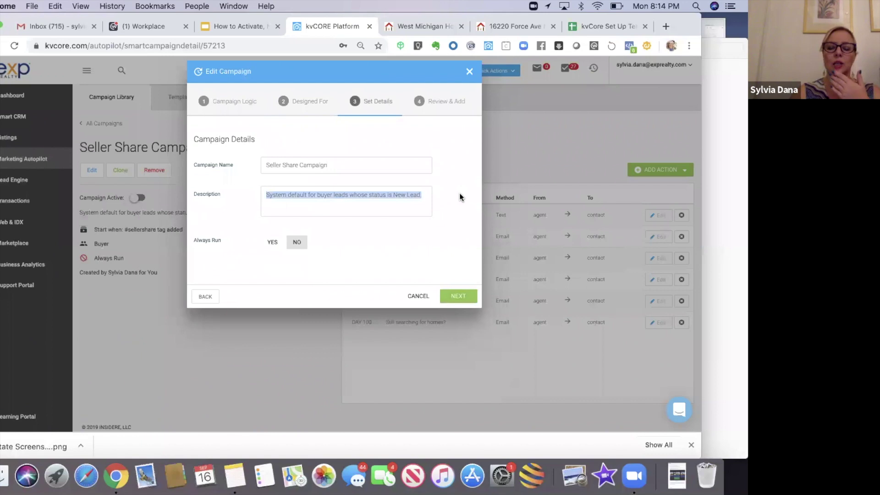
key("BackSpace")
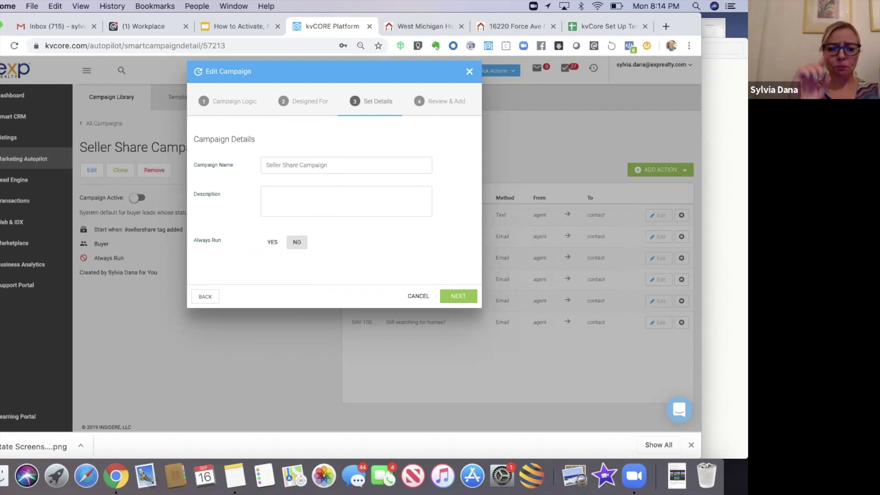
type("Designed for")
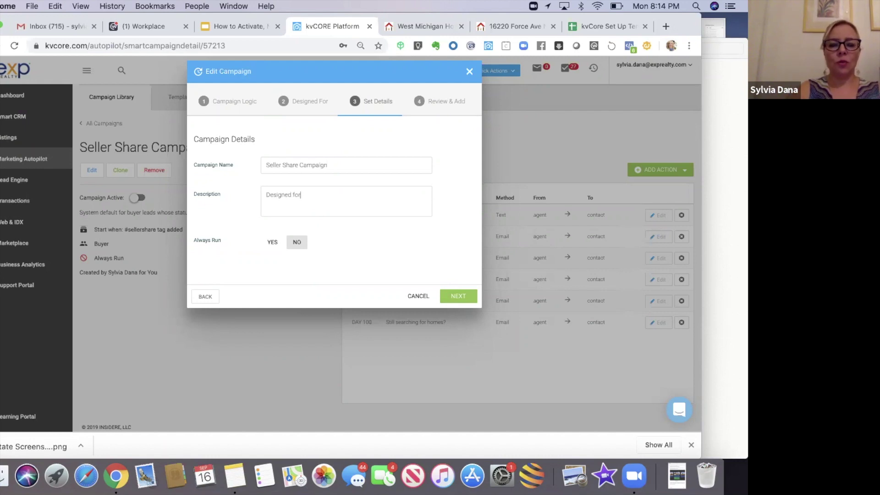
type(" a Single Property Squeeze page the seller shares with their sphere")
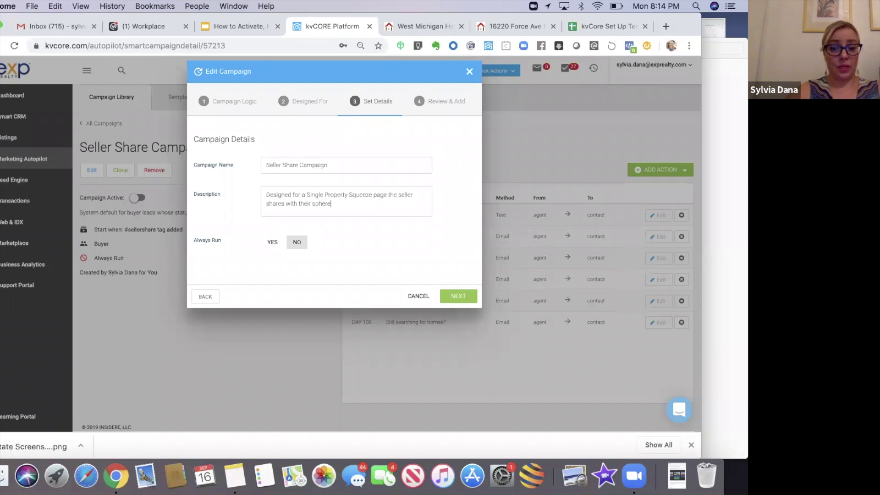
type(". Activates")
key("BackSpace")
key("BackSpace")
key("BackSpace")
key("BackSpace")
key("BackSpace")
type("iva")
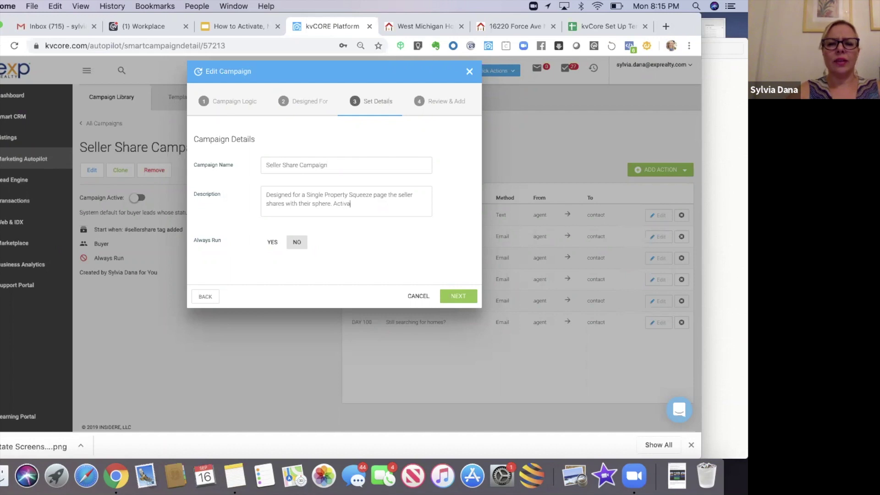
type("tes when")
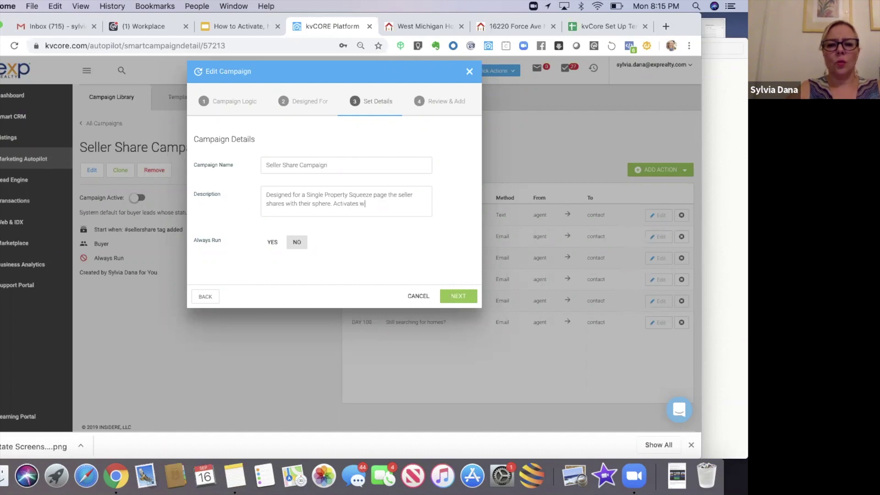
key("BackSpace")
key("BackSpace")
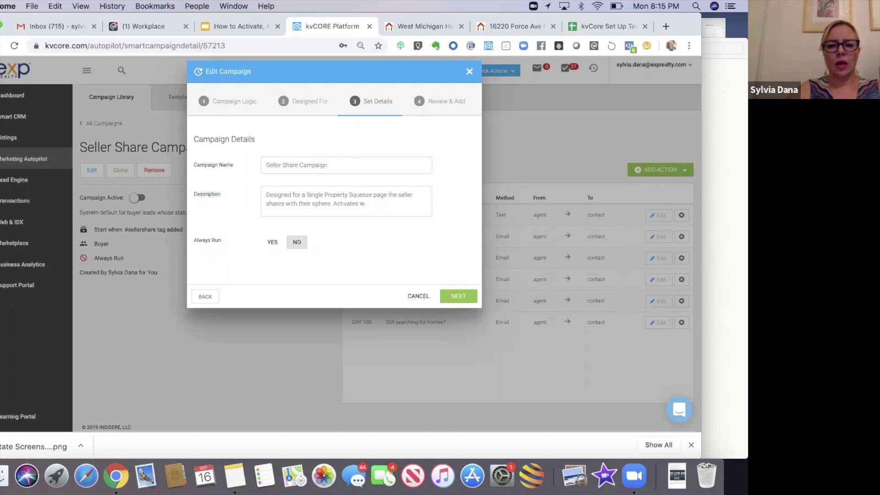
type("hen ")
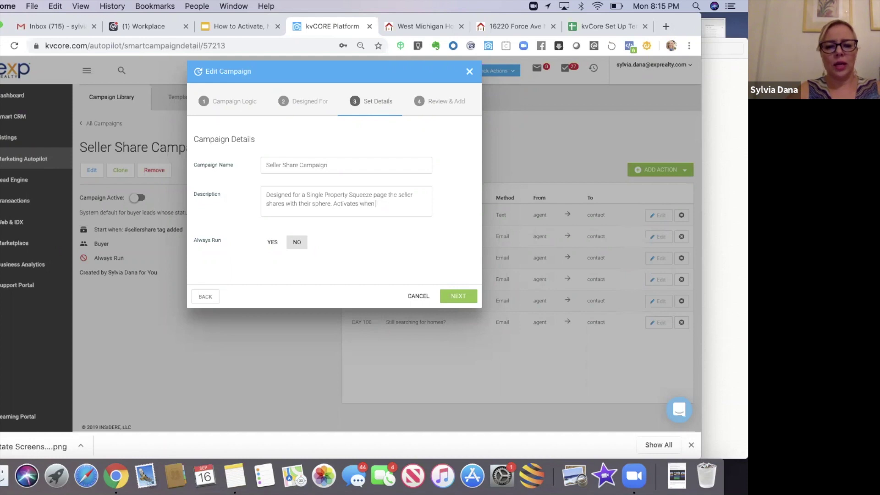
type("#sellershare")
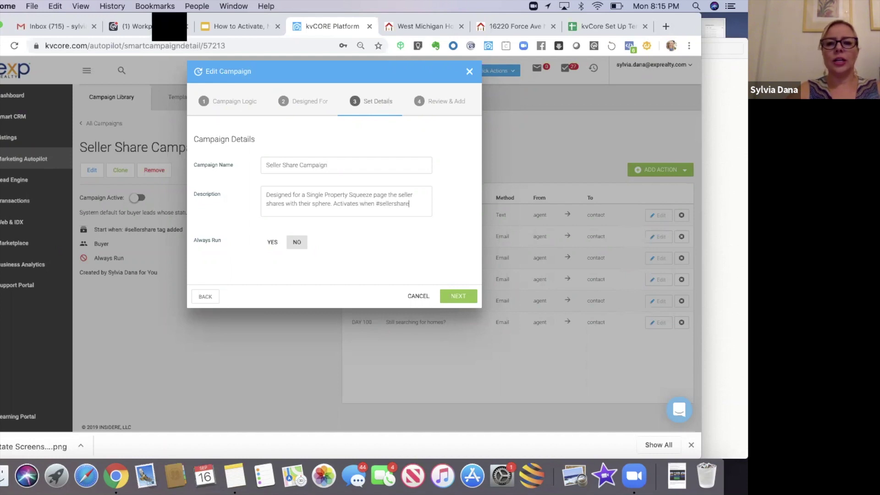
type(" tag add")
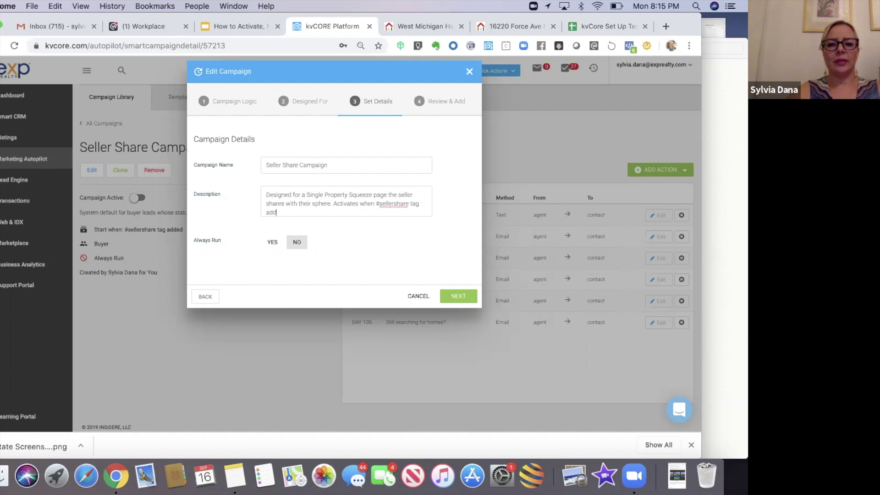
type("ed.")
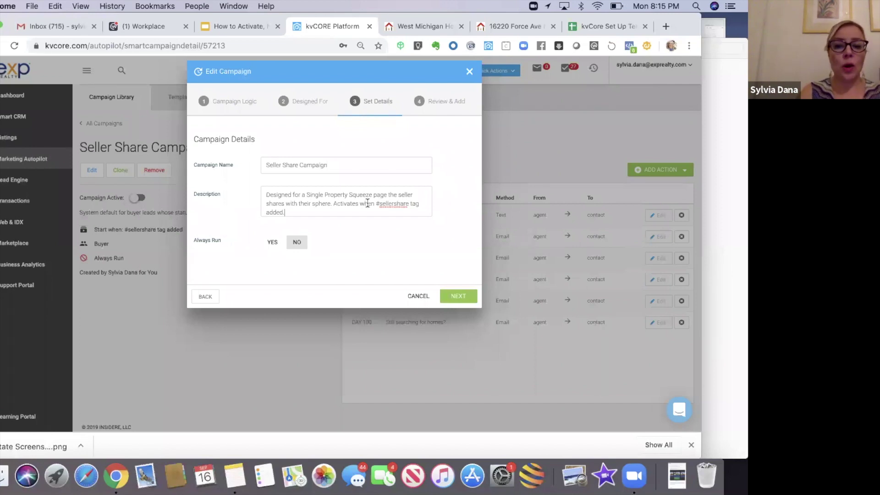
- Set Always Run to YES and save the campaign changes
left_click(272, 243)
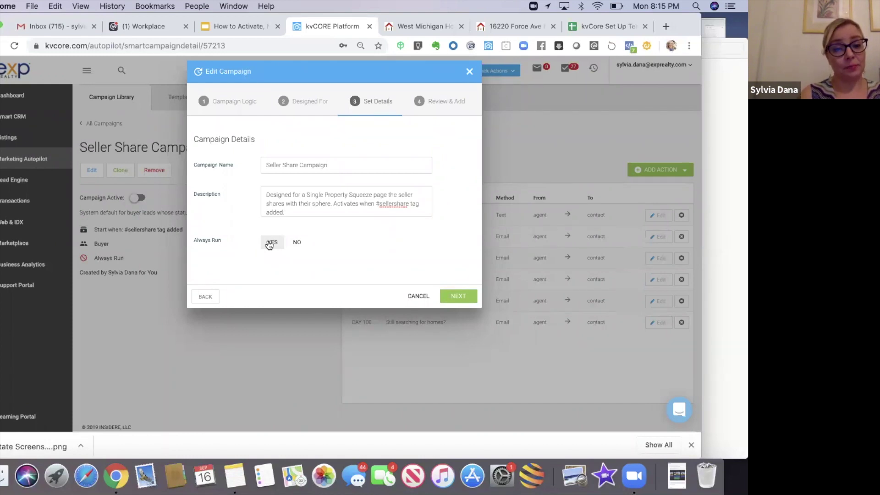
left_click(456, 297)
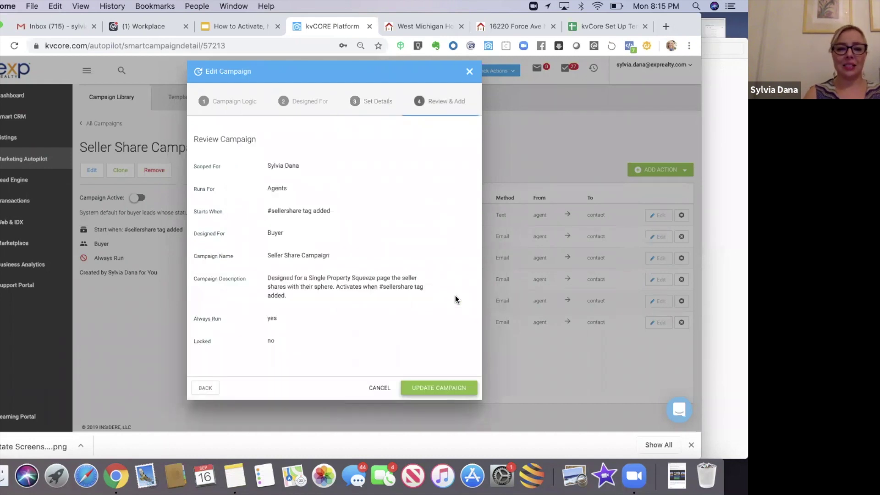
left_click(429, 389)
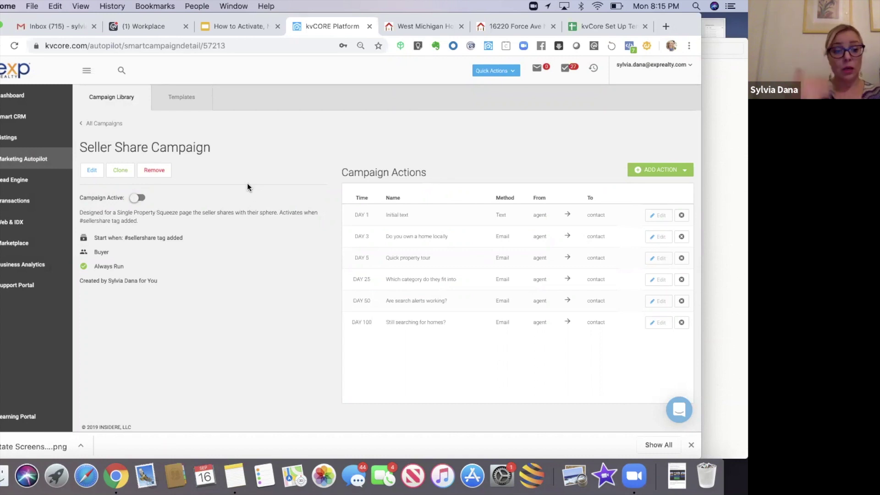
- From Marketing Autopilot's campaign Templates list, start a new blank email template
left_click(24, 160)
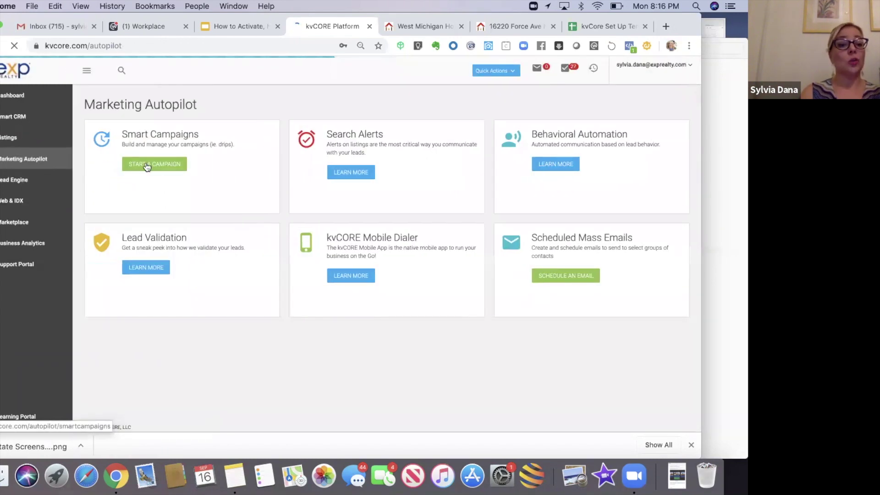
left_click(147, 165)
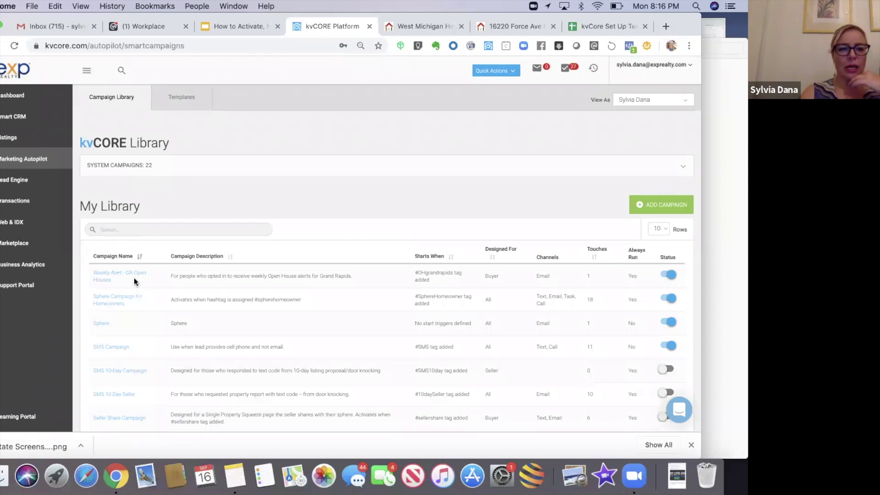
left_click(181, 101)
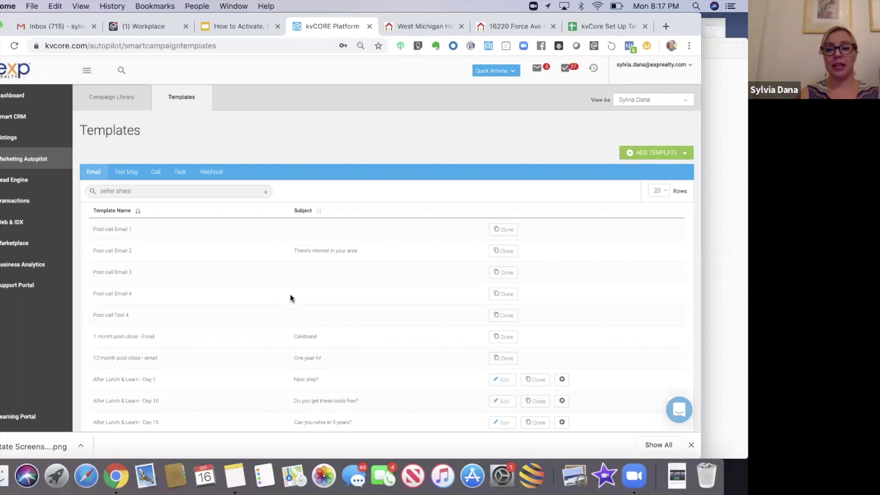
left_click(647, 157)
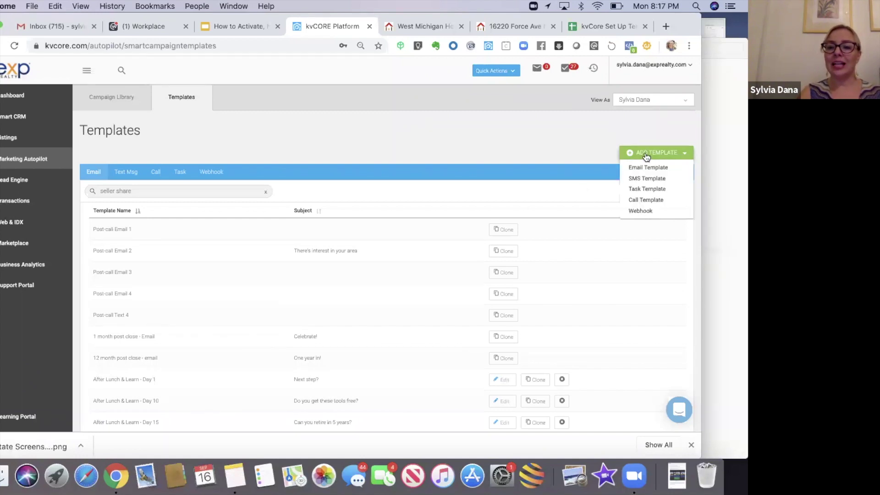
left_click(641, 168)
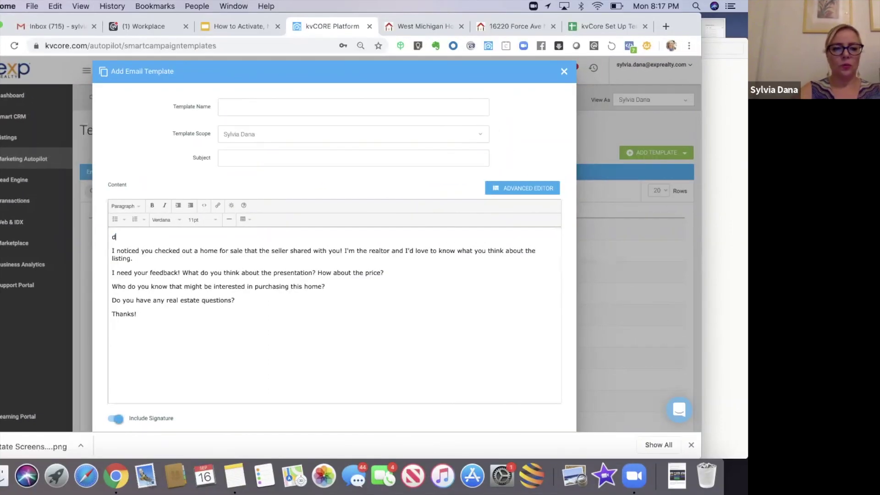
- Begin the email body with 'Hi, {first_name} -' using the lead first-name merge field
type("fd")
key("BackSpace")
key("BackSpace")
key("BackSpace")
type("Hi,")
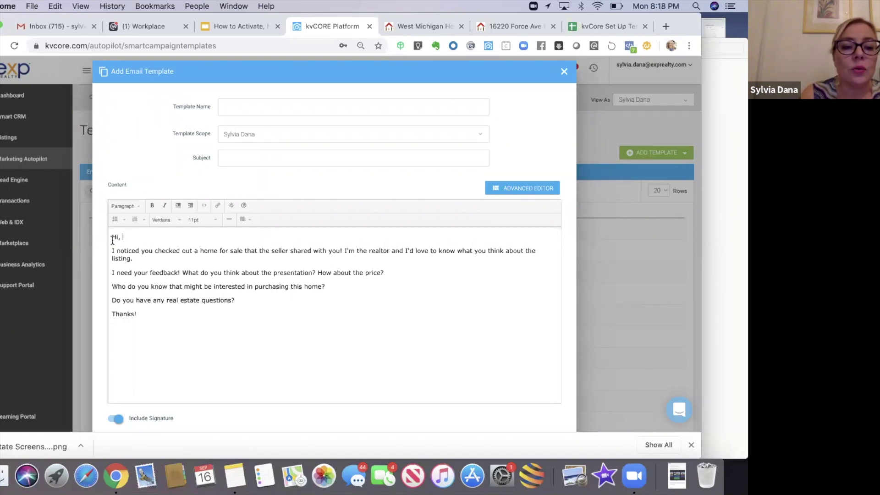
left_click(231, 206)
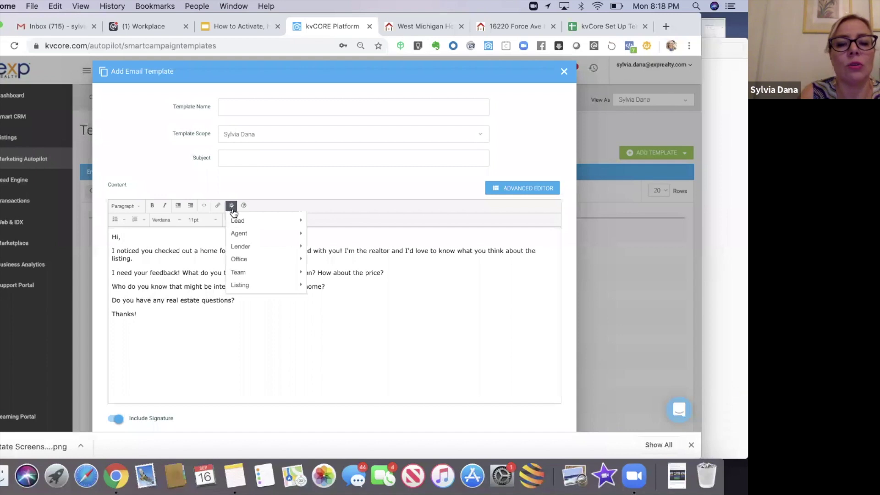
mouse_move(235, 223)
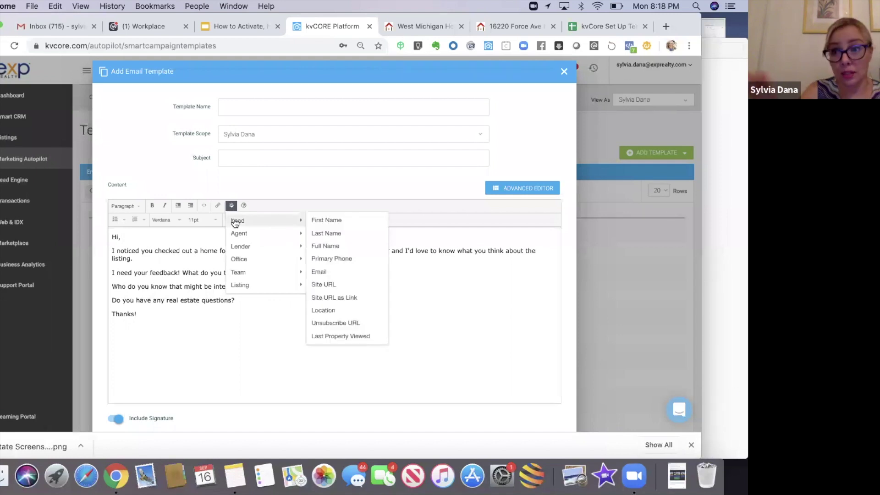
left_click(316, 223)
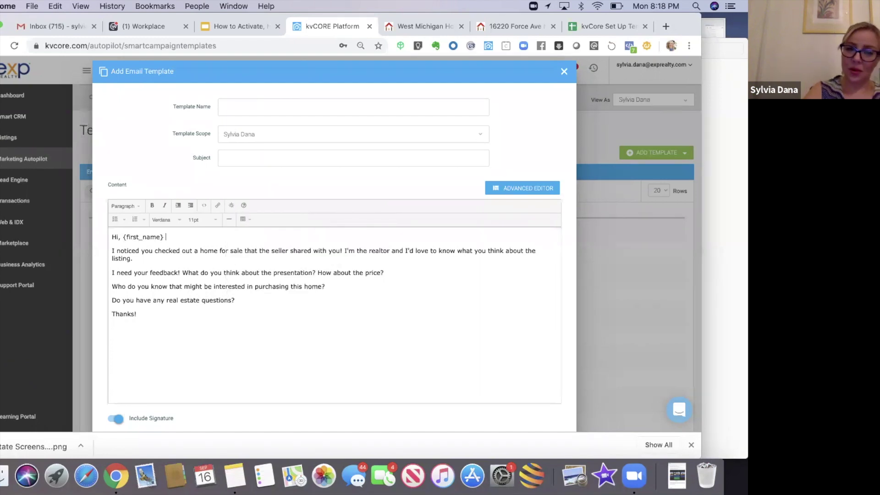
type("-")
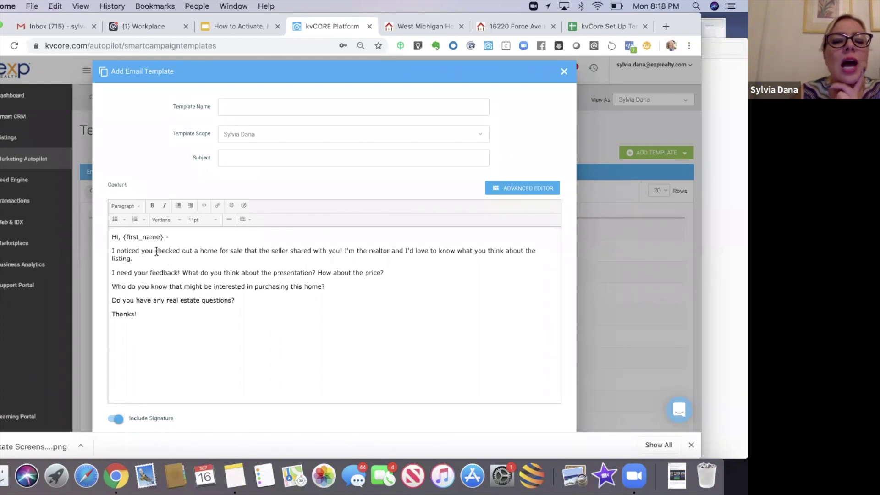
- Reword the opening to mention your friend's listing on my website and offer to be their real estate resource
left_click_drag(182, 251, 342, 252)
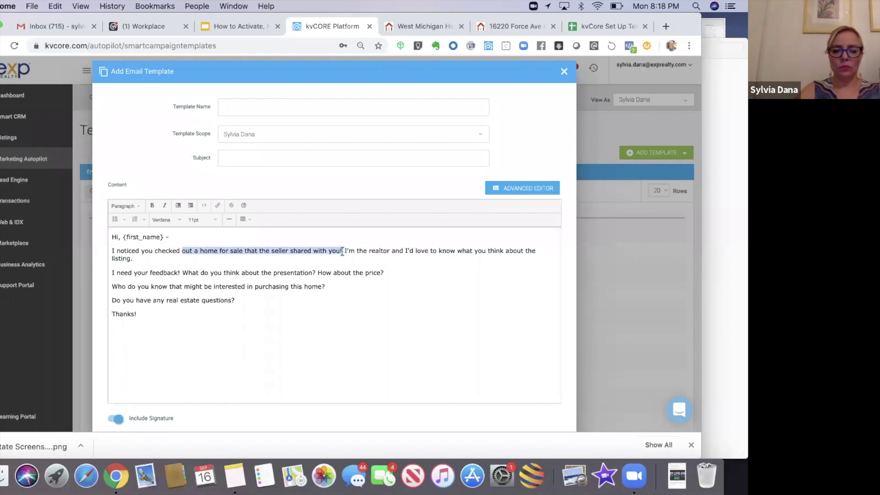
type("your freiend's listing on my website the other day(")
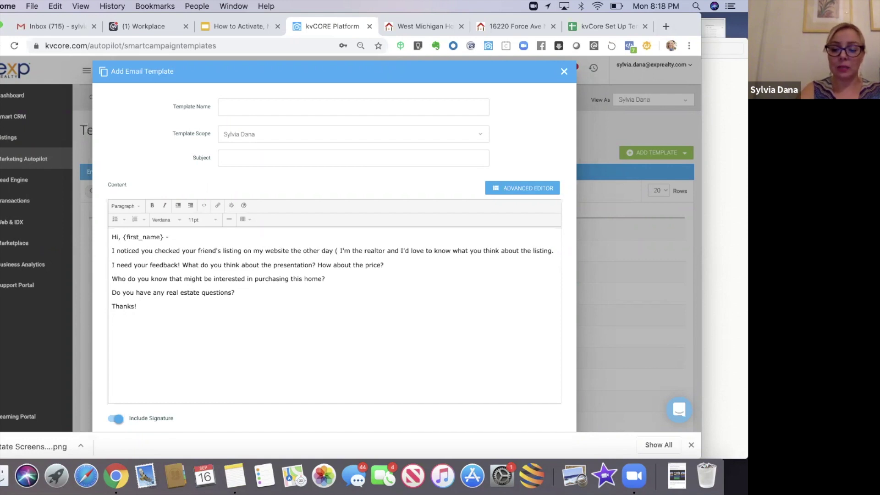
type("-:")
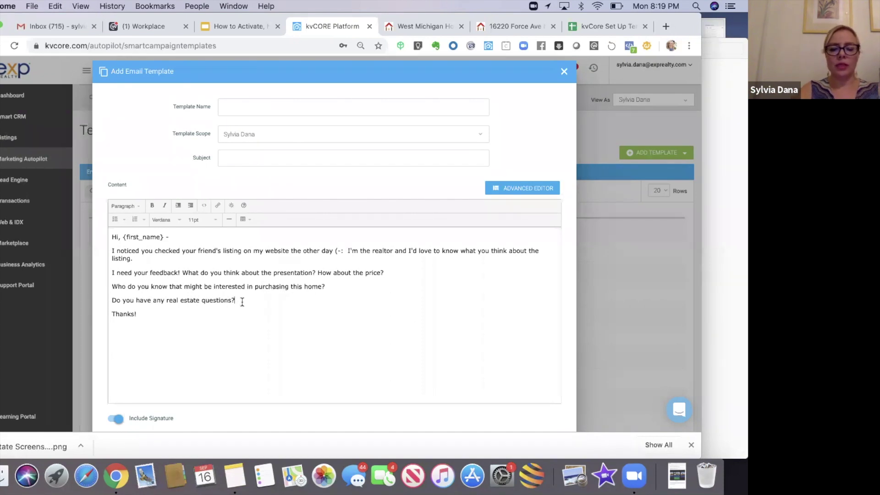
type("I'd love to be your real estate resource!")
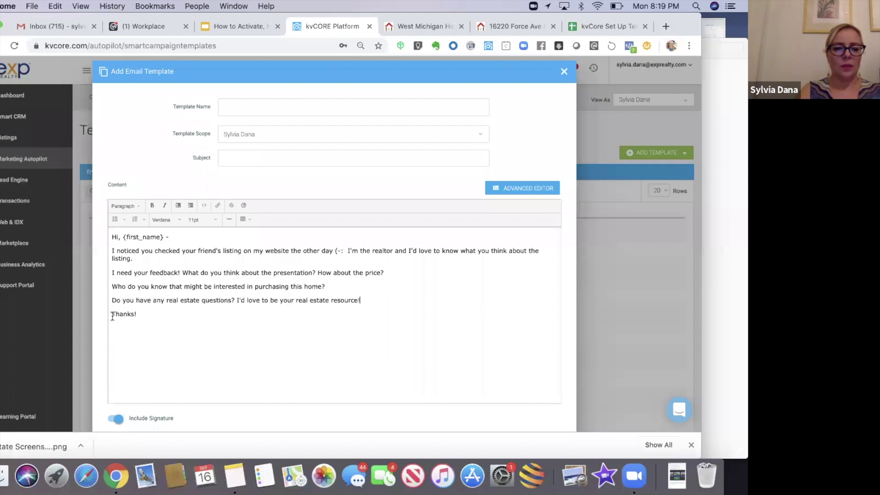
- Change the sign-off to 'Thank you!' and add 'P.S. I look forward to hearing back from you.'
key("BackSpace")
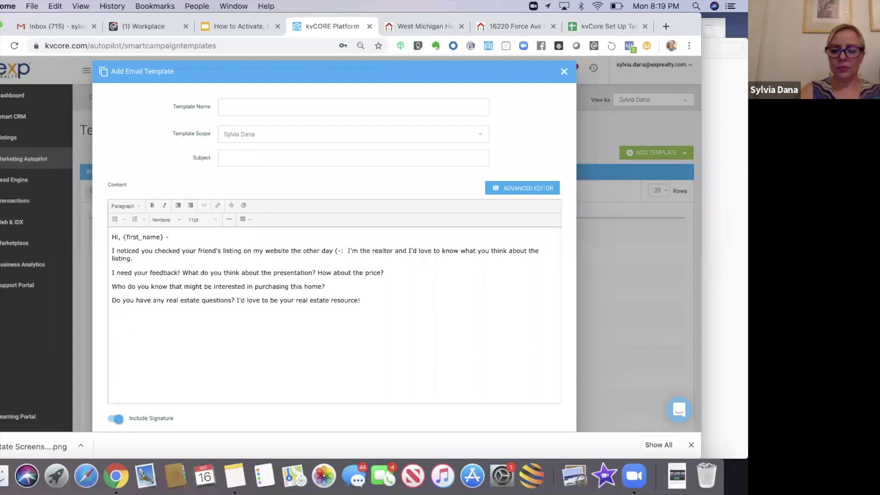
type("Thank ")
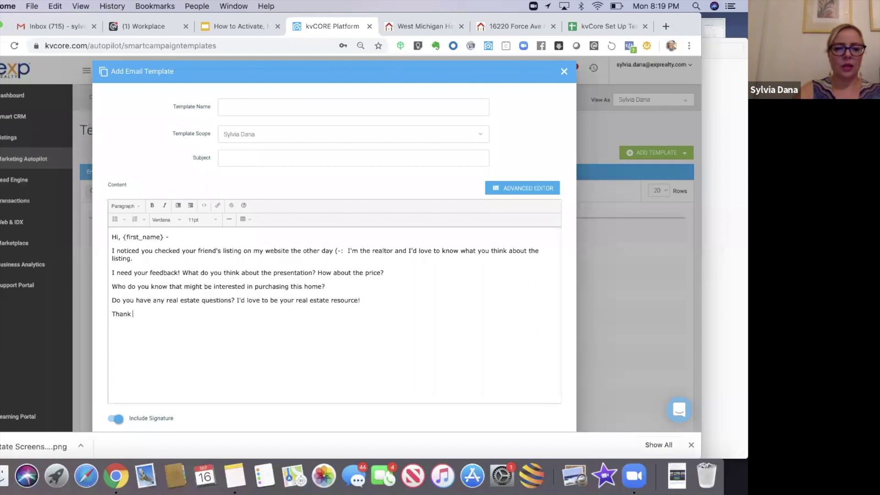
type("yoiuu")
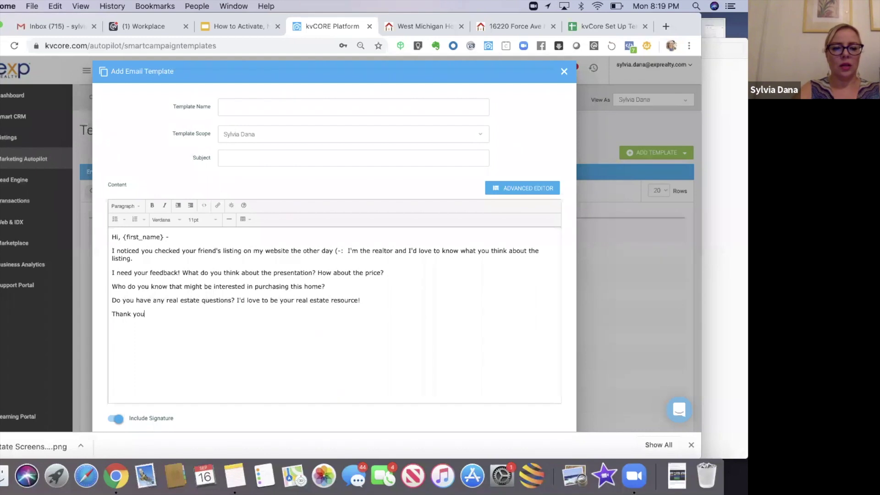
type("!")
key("Return")
type("P.S. I look forward to hearing back from you.")
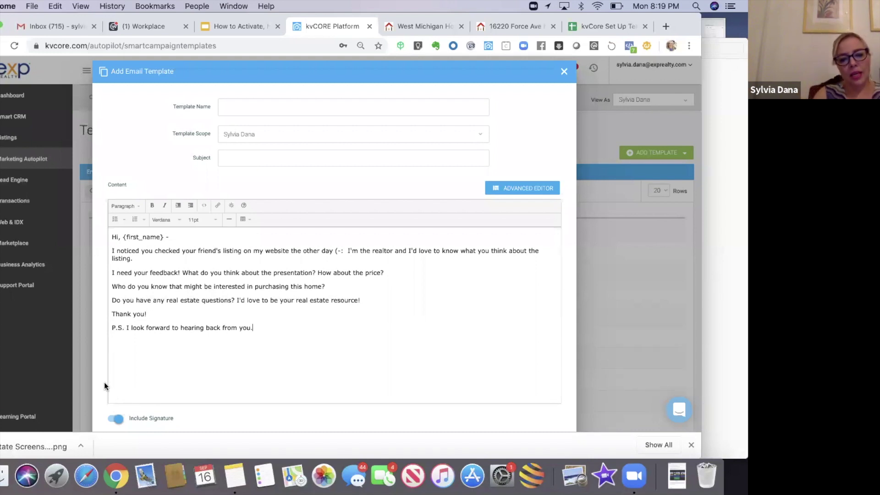
scroll(103, 385, "down", 2)
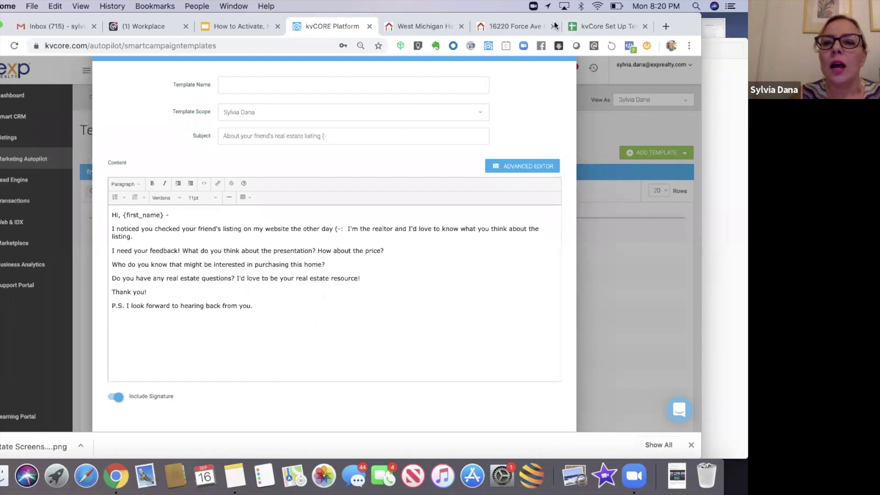
left_click(525, 31)
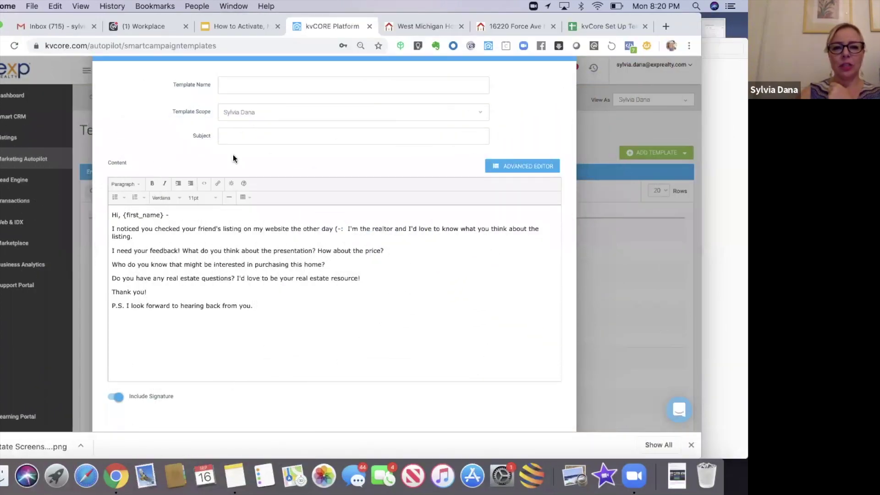
- Enter the subject 'About your friend's real estate listing (-:' for the email template
left_click(233, 134)
type("About your frien'd")
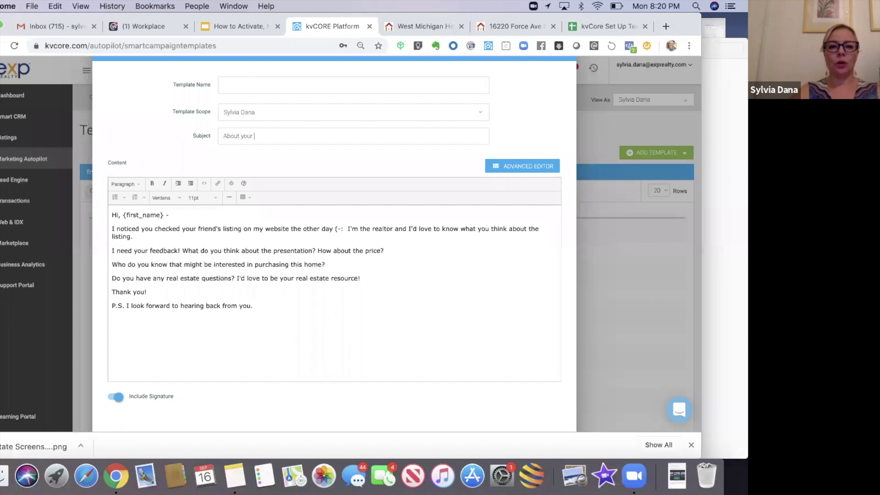
key("BackSpace")
key("BackSpace")
type("d's real estsate")
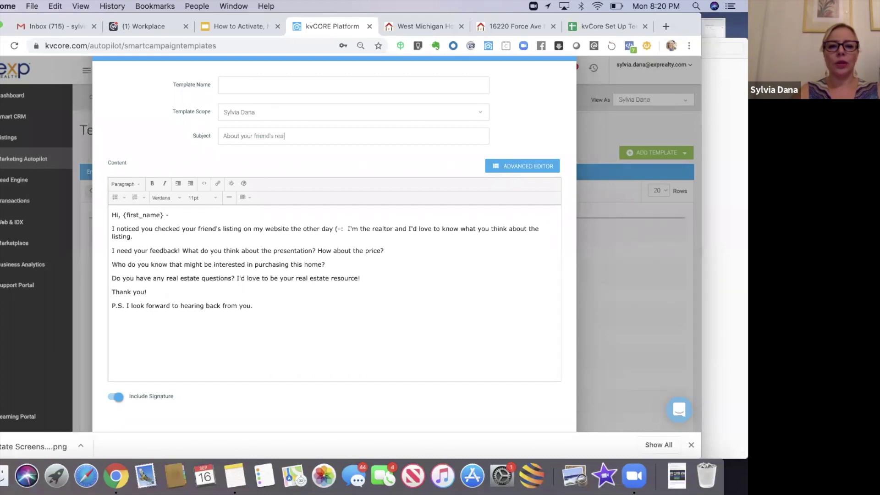
key("BackSpace")
key("BackSpace")
key("BackSpace")
key("BackSpace")
type("ate listing")
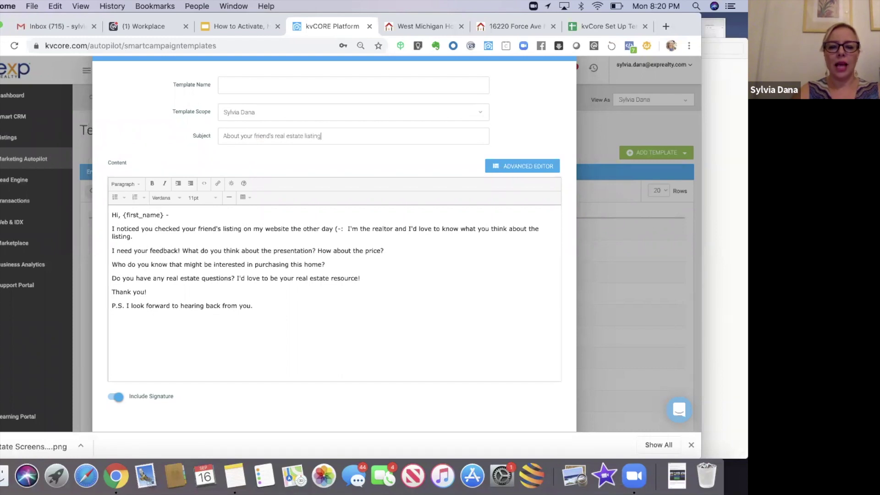
type(" (-:")
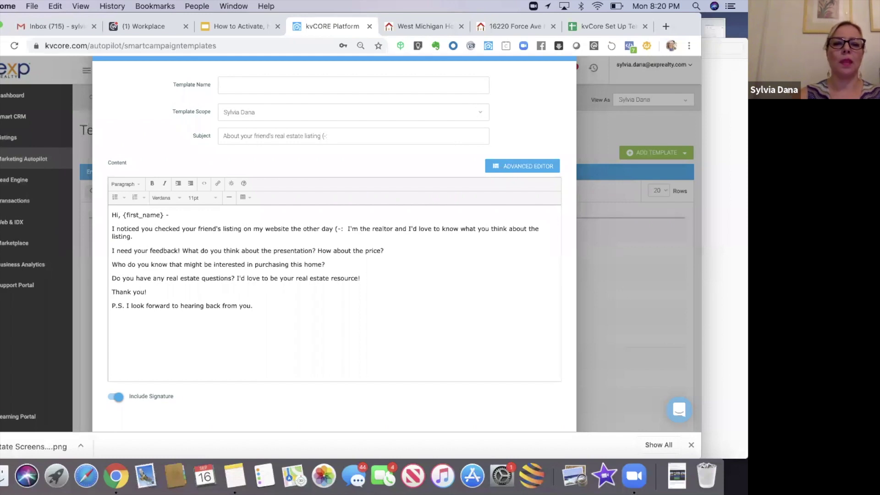
- Name the template 'Seller Share Intro Email' and save it, returning to the Smart Campaigns library
left_click(248, 85)
type("Sell")
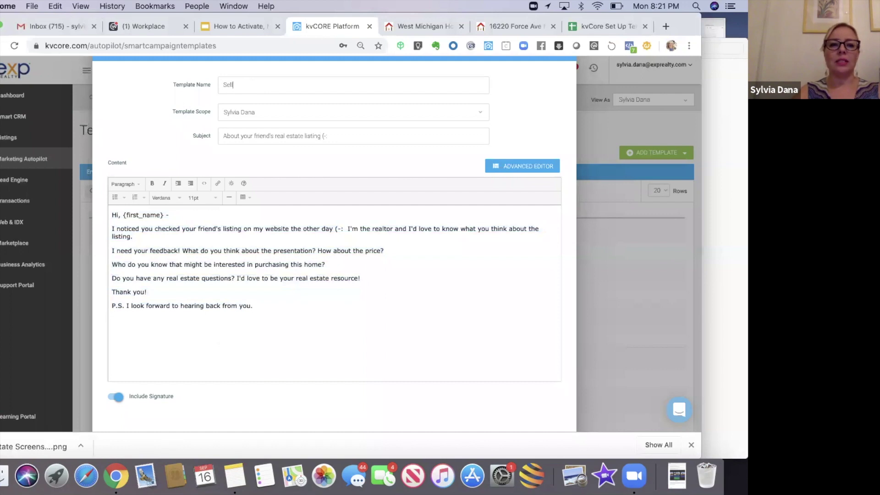
type("er Share In")
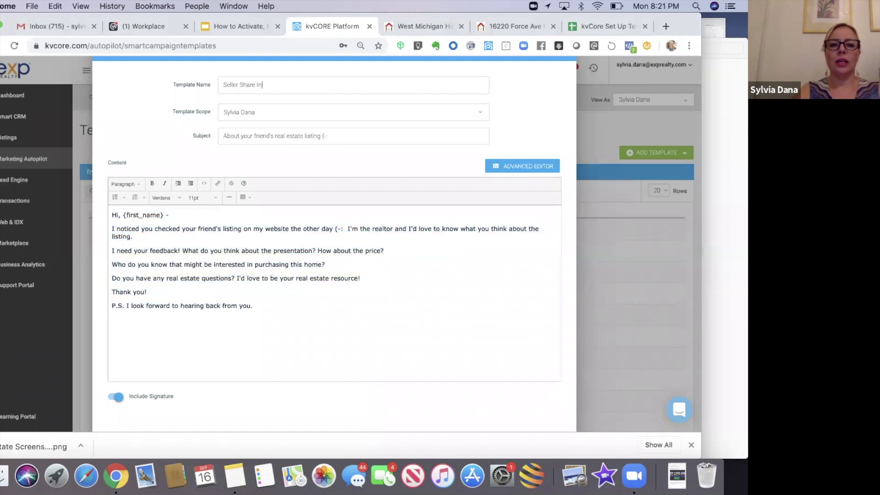
type("tro Email")
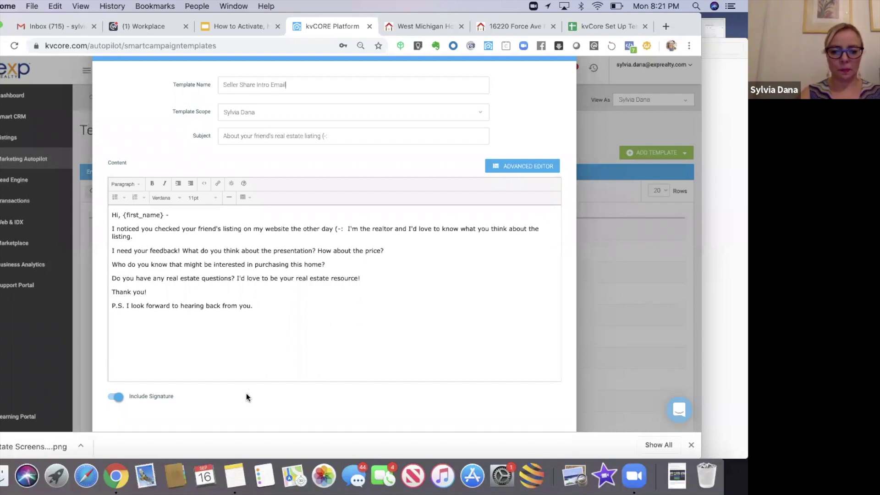
scroll(246, 397, "down", 2)
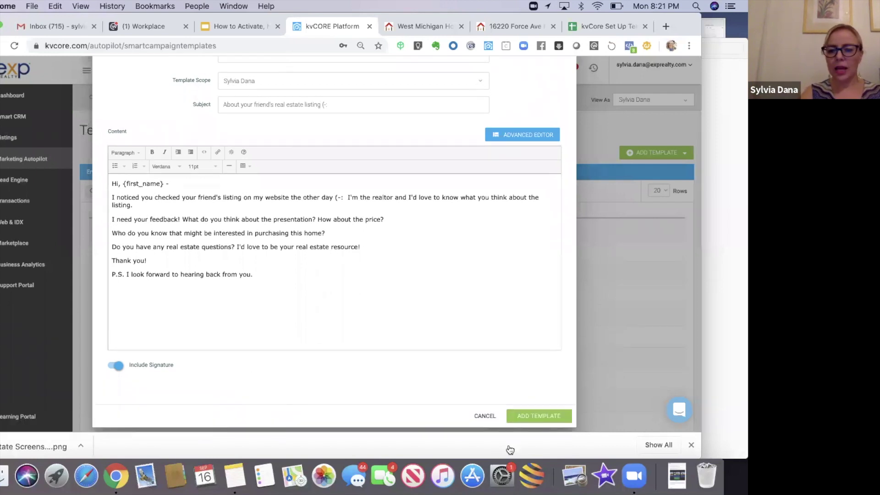
left_click(527, 416)
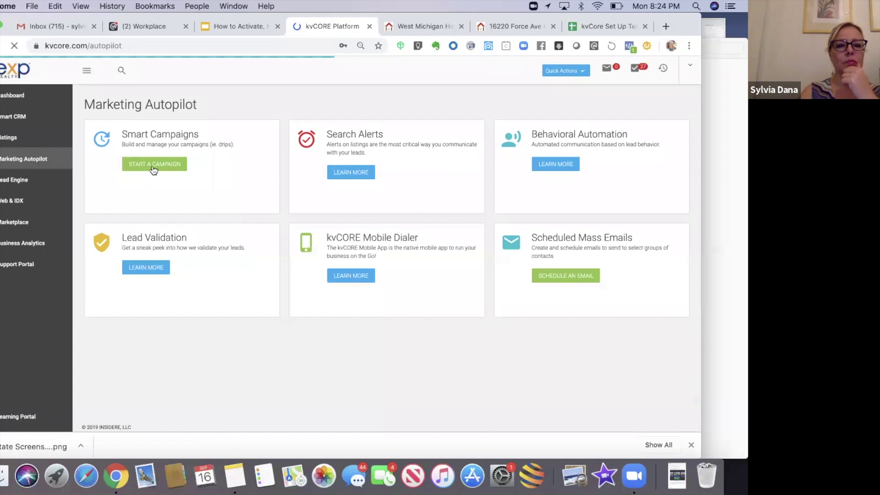
left_click(154, 165)
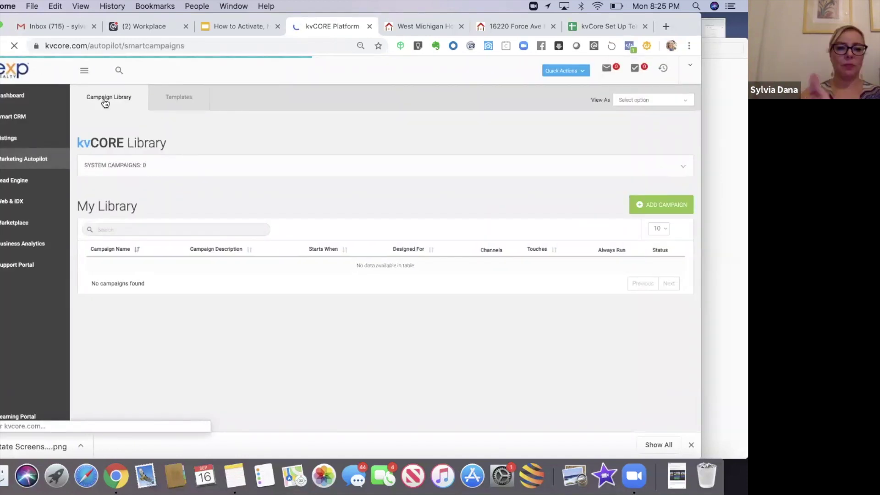
- Search My Library for 'seller', open the Seller Share Campaign, and edit its Day 1 text action
left_click(110, 228)
type("seller")
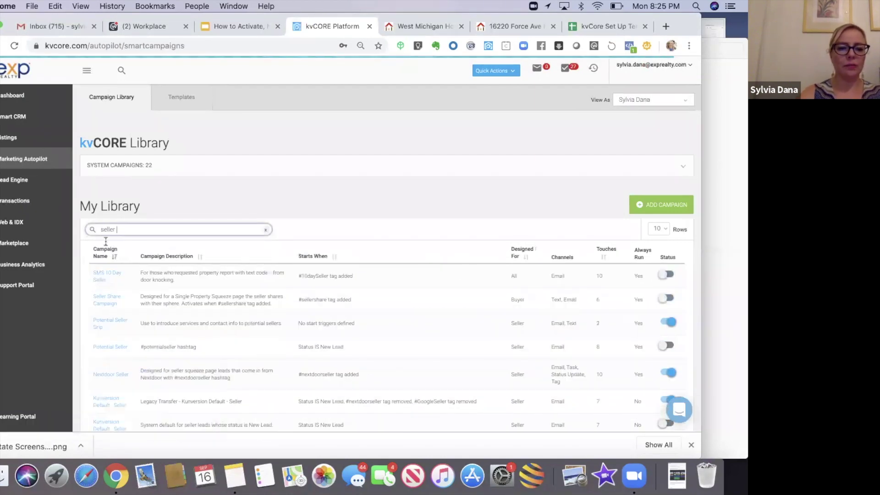
left_click(104, 298)
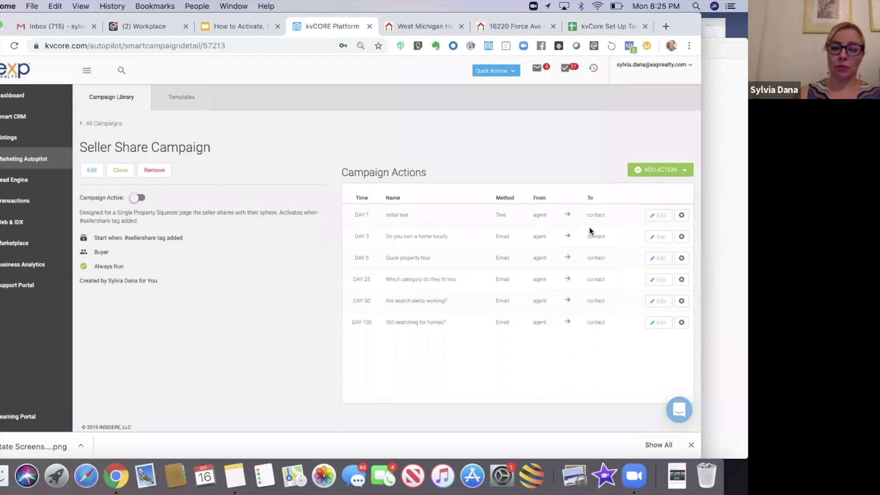
left_click(657, 217)
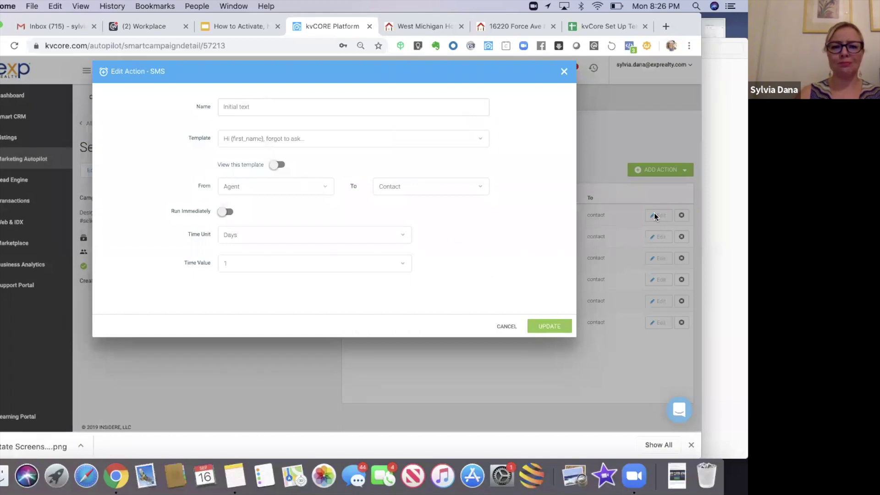
- Review the Day 1 'Initial text' SMS action, close it unchanged, then remove it from the campaign
left_click(480, 140)
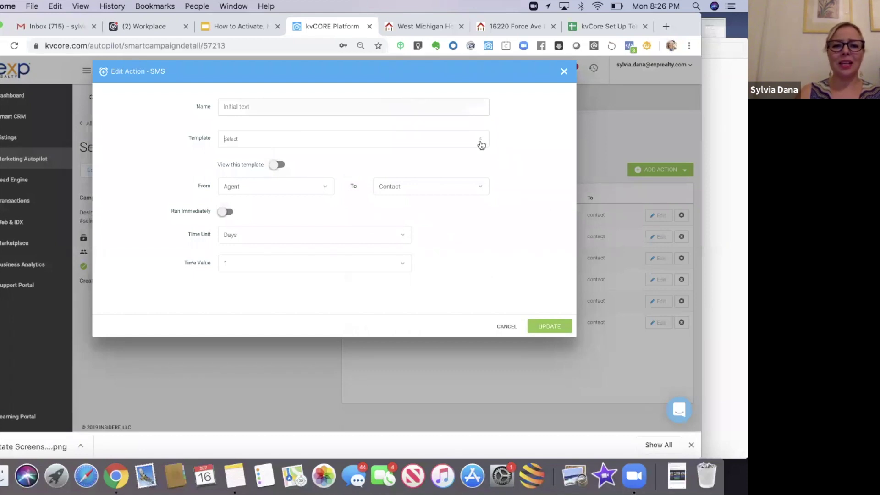
left_click(510, 136)
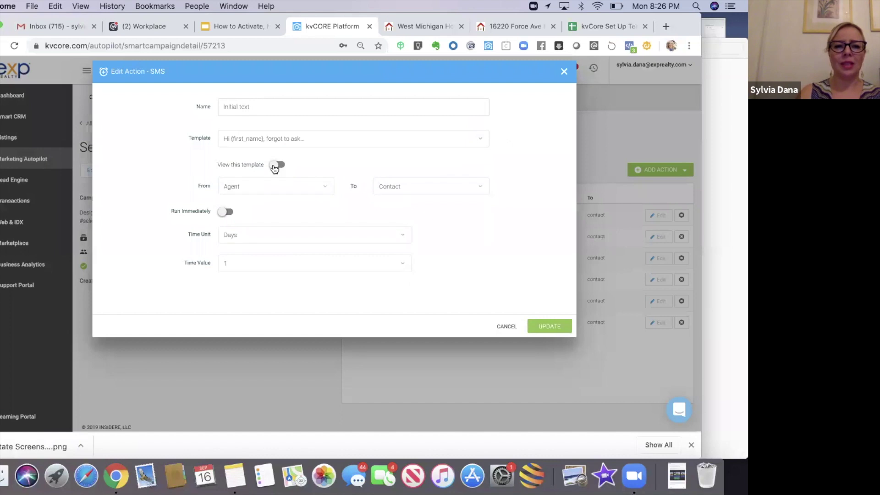
left_click(279, 164)
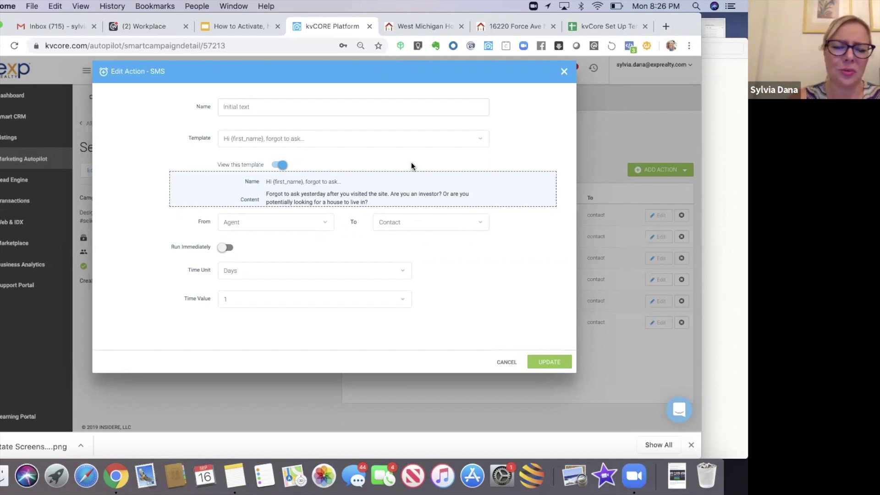
left_click(564, 72)
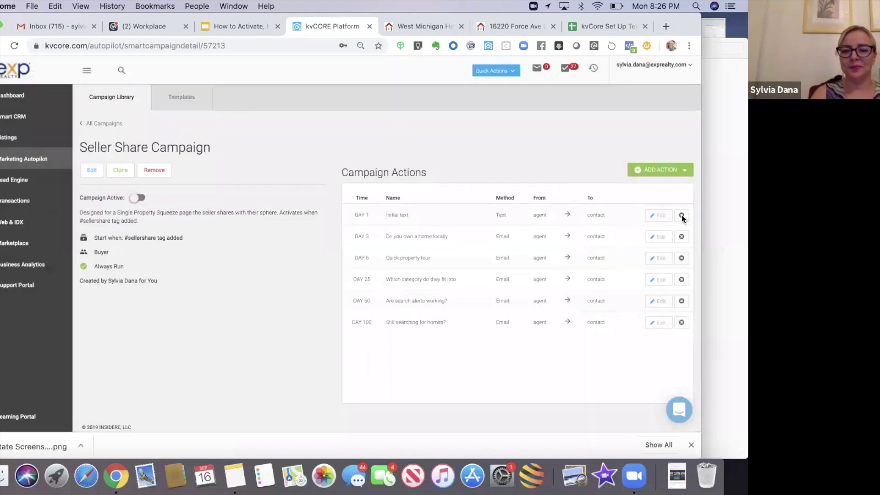
left_click(681, 216)
left_click(317, 293)
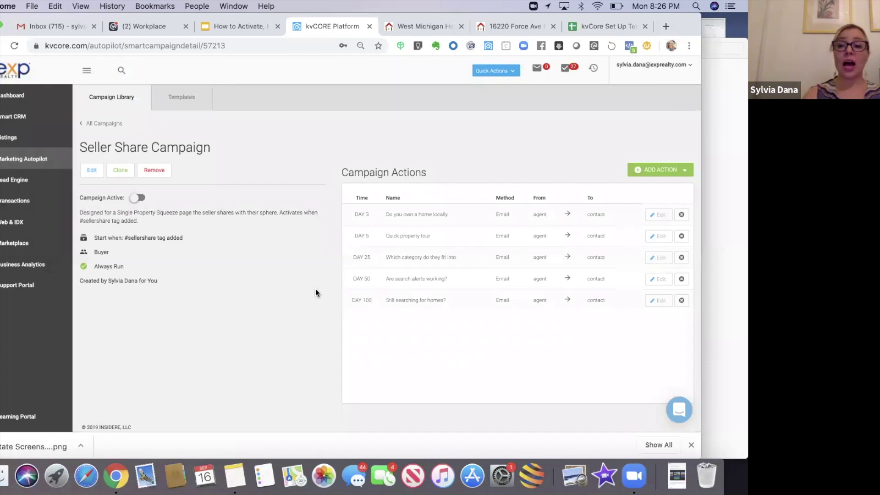
- Add an email action to the campaign using the Seller Share Intro Email template
left_click(642, 177)
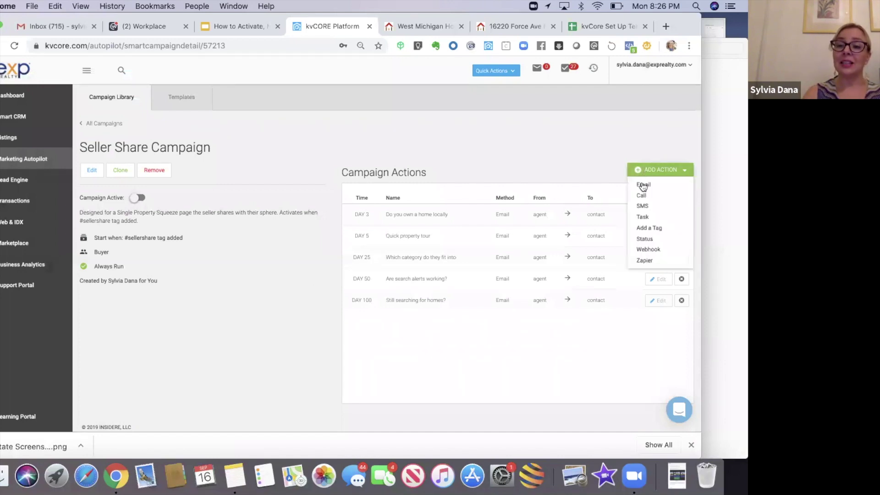
left_click(642, 183)
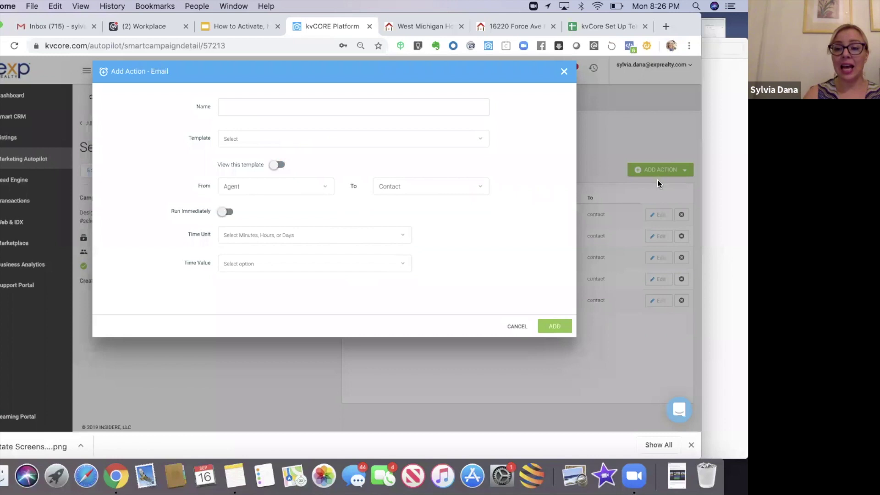
left_click(559, 81)
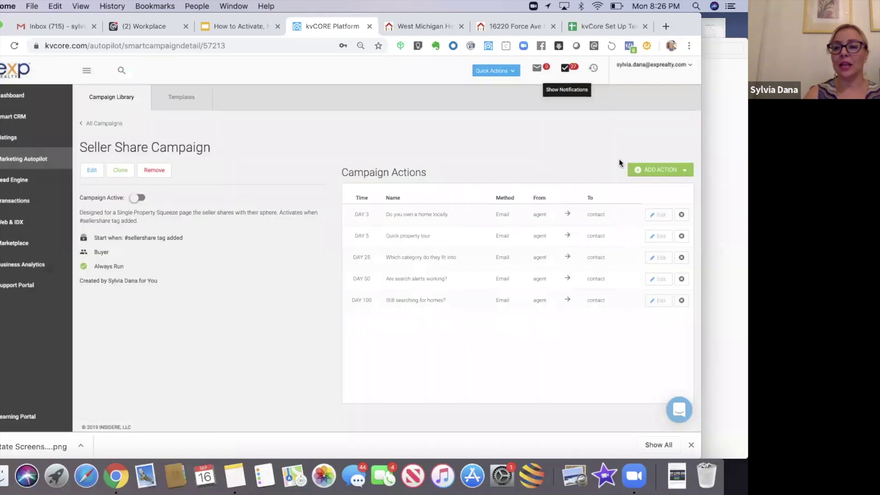
left_click(642, 172)
left_click(644, 184)
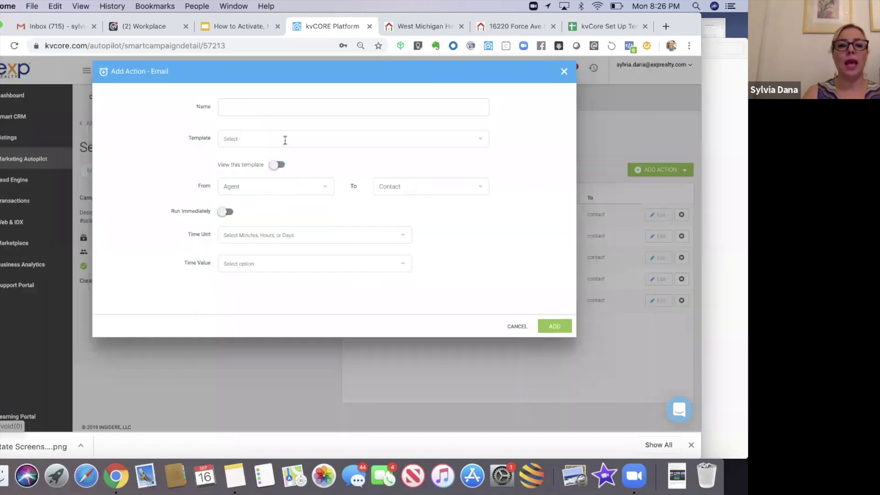
left_click(258, 137)
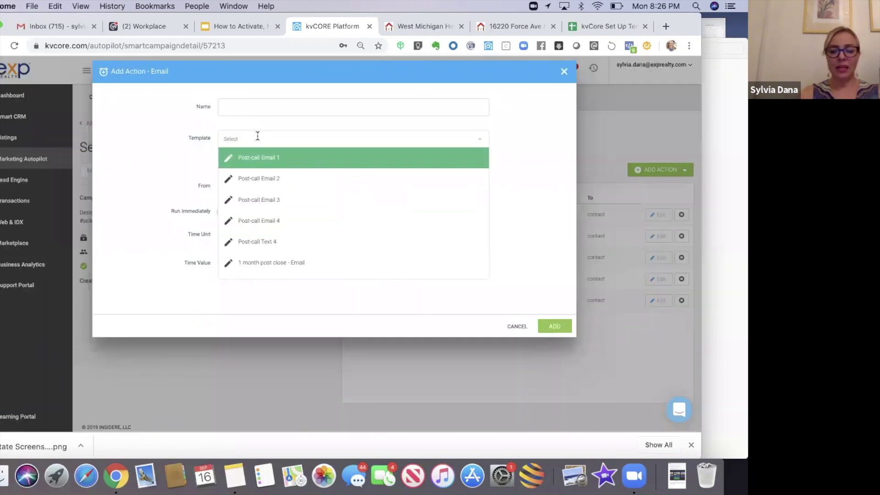
type("seller shar")
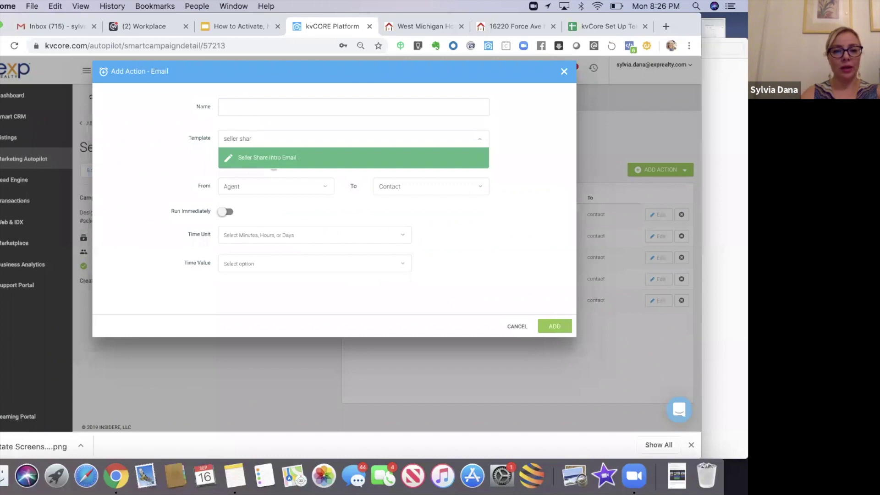
left_click(255, 157)
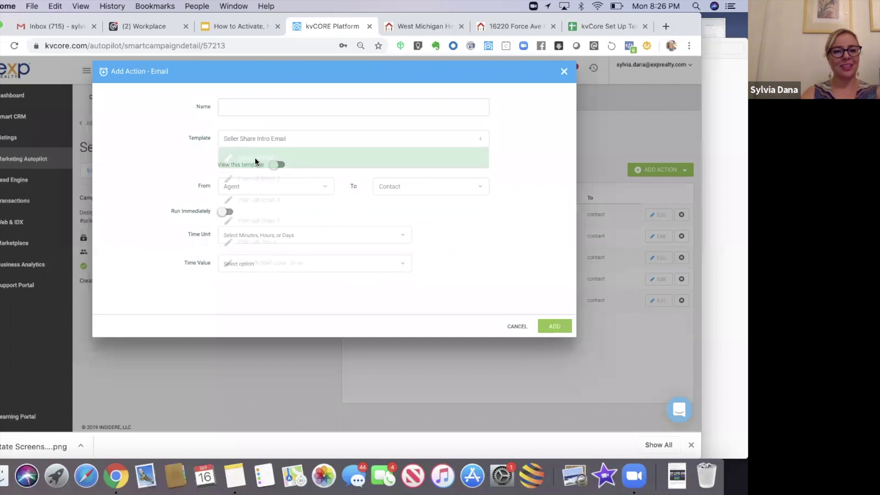
left_click(276, 165)
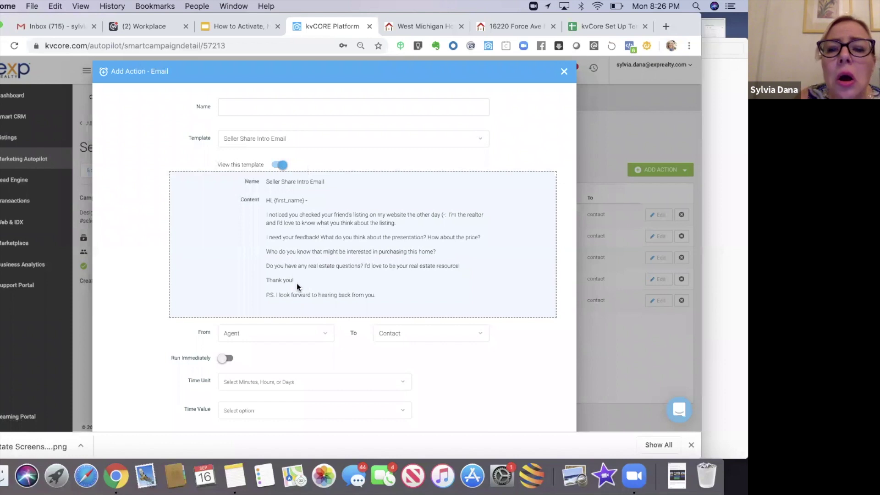
- Name the action 'Seller Share Intro Email' and schedule it for day 1
left_click(256, 111)
type("S")
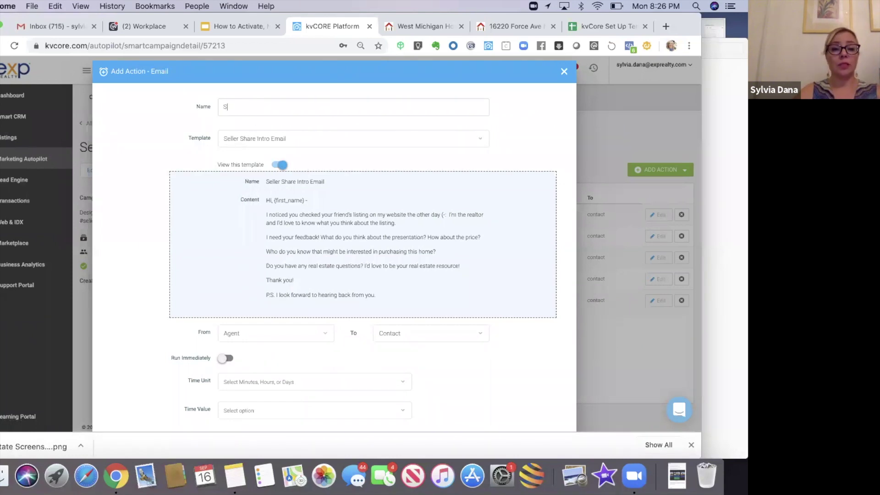
type("eller Share Intro Email")
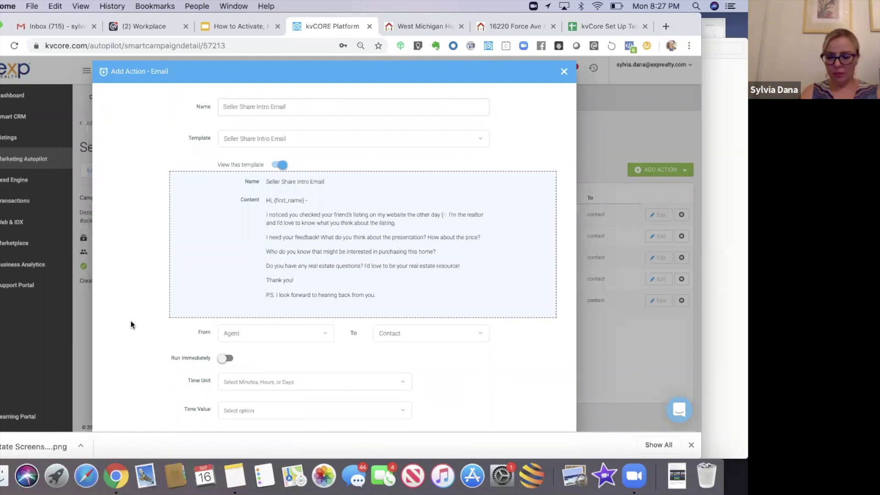
scroll(131, 320, "down", 3)
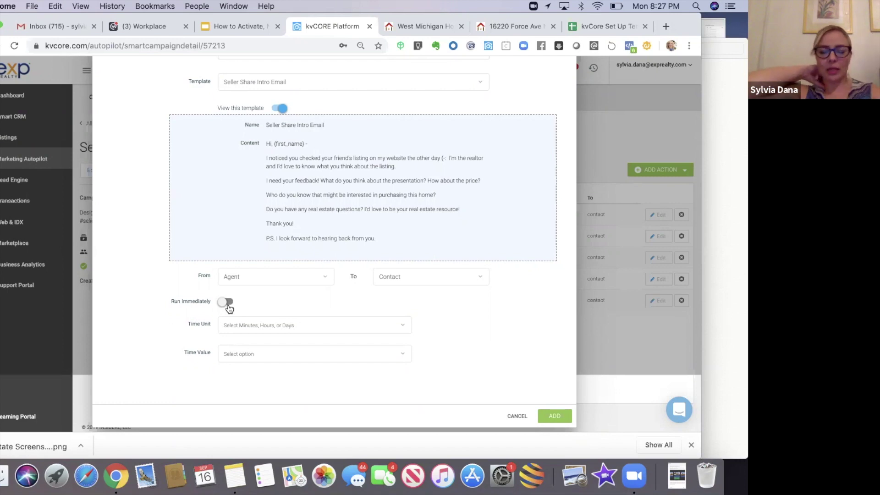
left_click(248, 324)
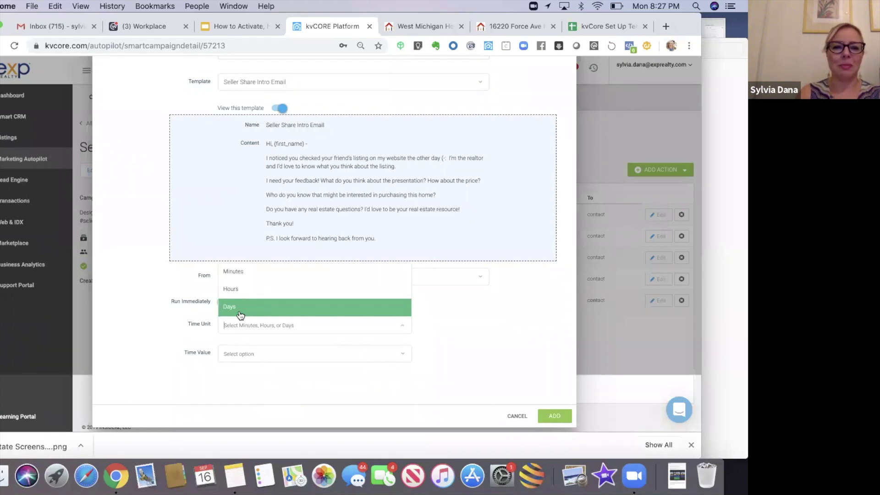
left_click(240, 314)
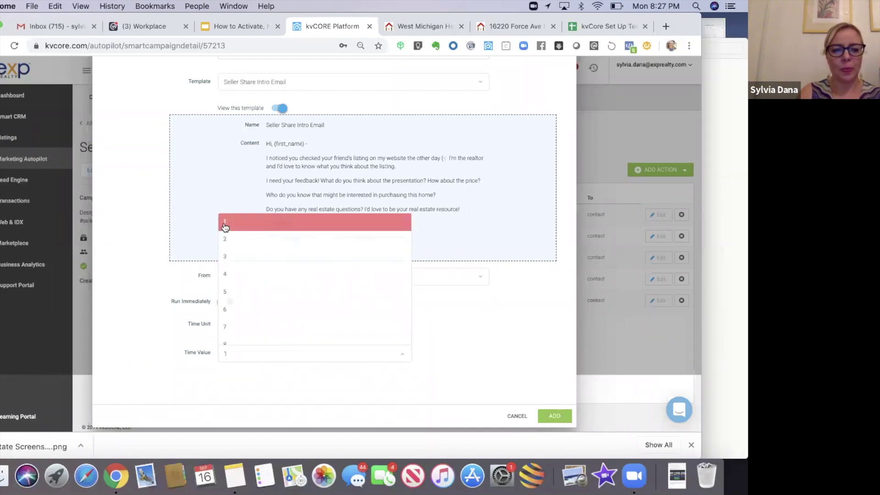
left_click(226, 229)
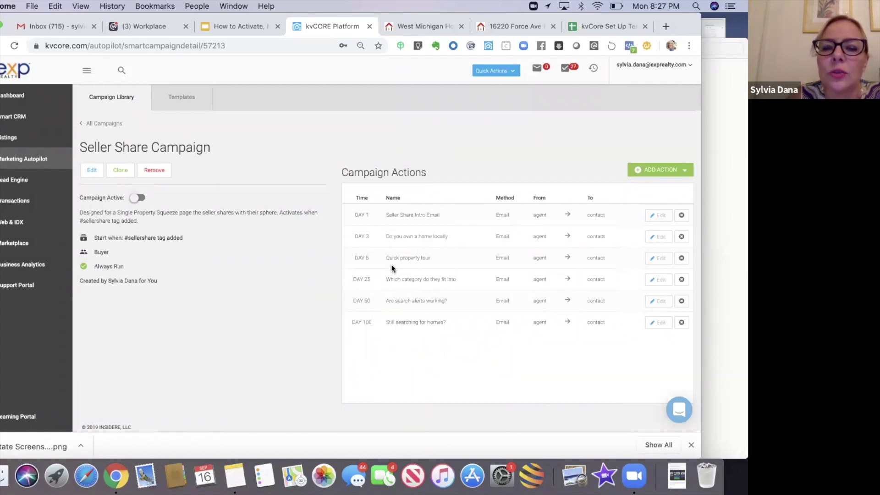
- Preview the Day 3 'Do you own a home locally' email's template and close it unchanged
left_click(655, 237)
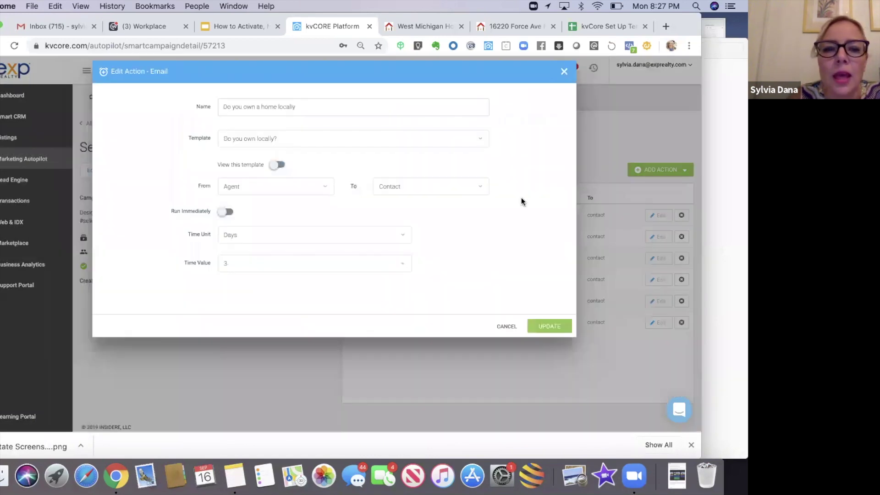
left_click(277, 165)
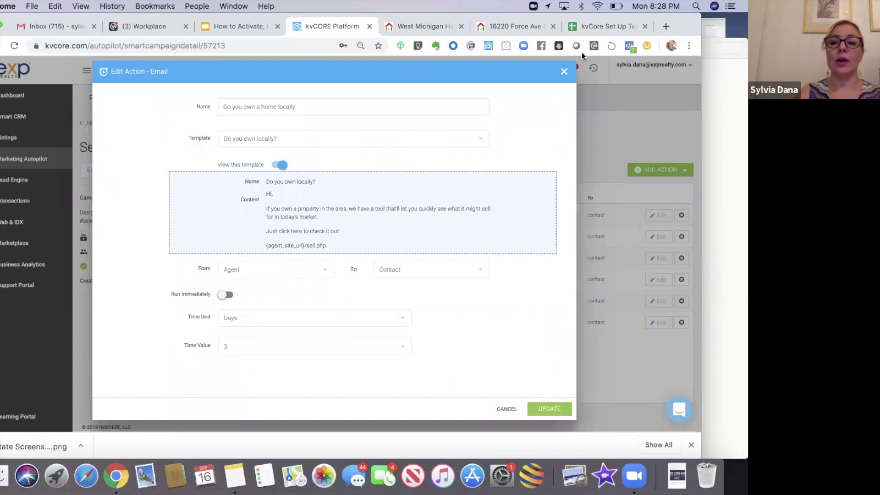
left_click(566, 71)
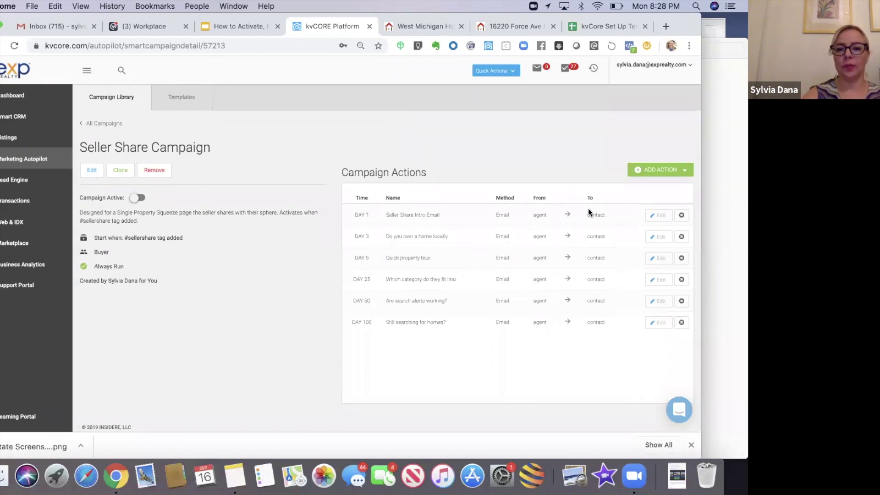
left_click(660, 169)
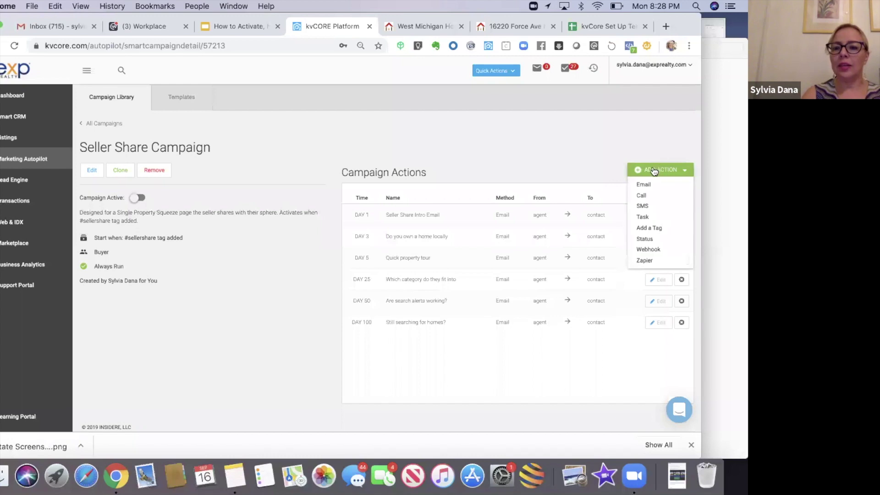
- Create a call action named 'Call #1 - If number available' with the Call and Leave Voicemail template
left_click(642, 196)
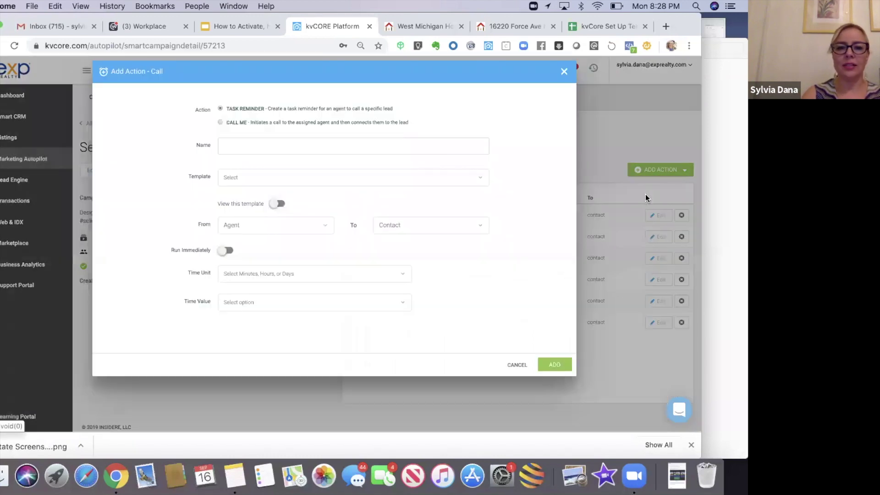
left_click(258, 141)
type("Call")
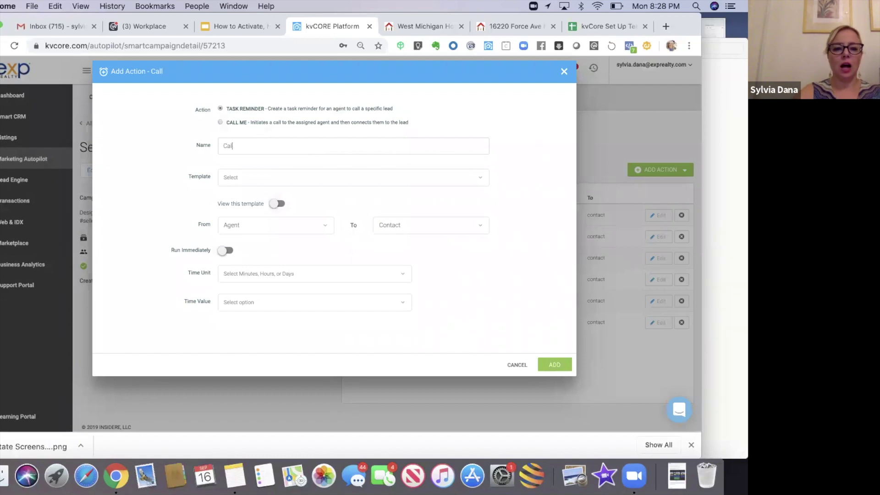
type(" #1 If ")
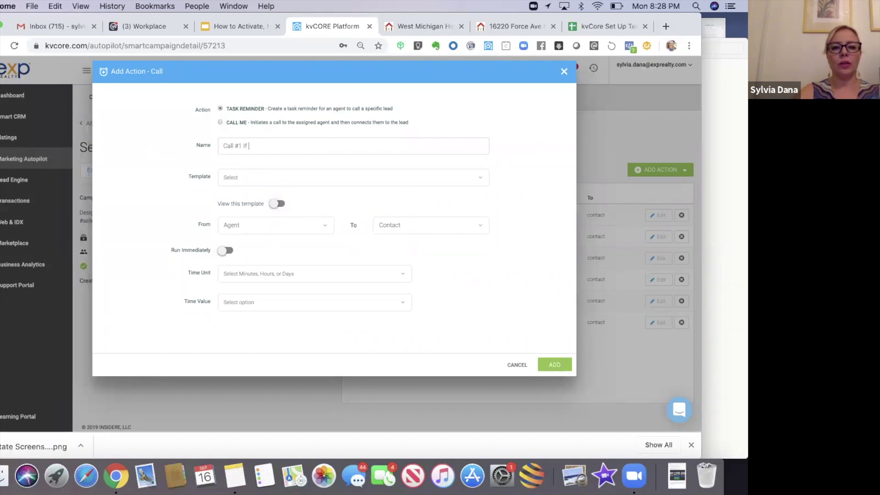
type("number available")
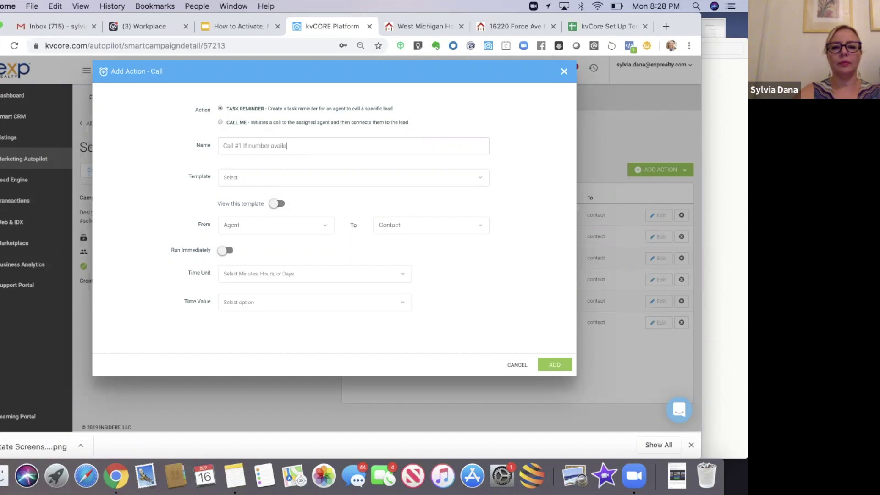
left_click(244, 147)
type("-")
left_click(249, 177)
left_click(205, 168)
left_click(205, 169)
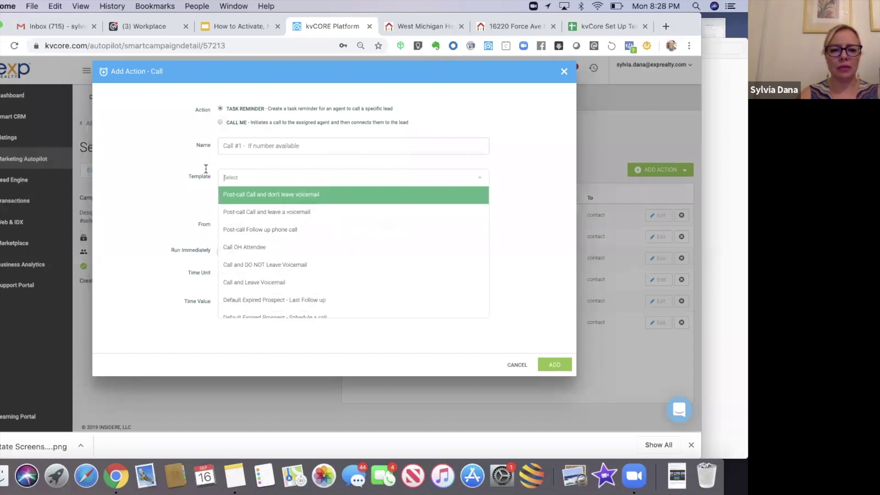
left_click(241, 282)
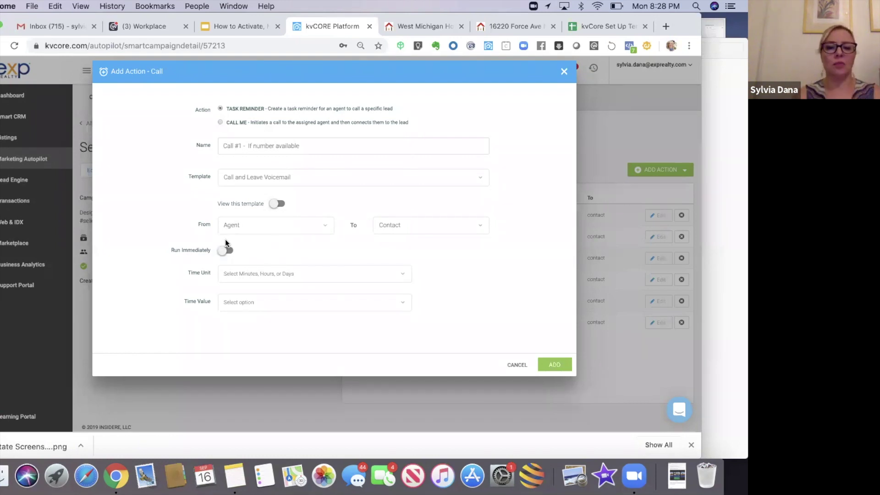
- Schedule the call for day 2 and add it to the campaign
left_click(229, 274)
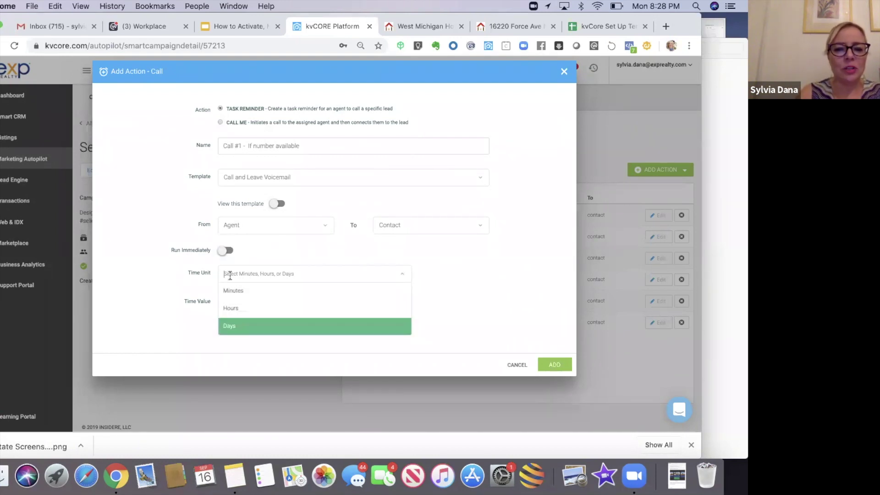
left_click(231, 326)
left_click(230, 302)
left_click(230, 192)
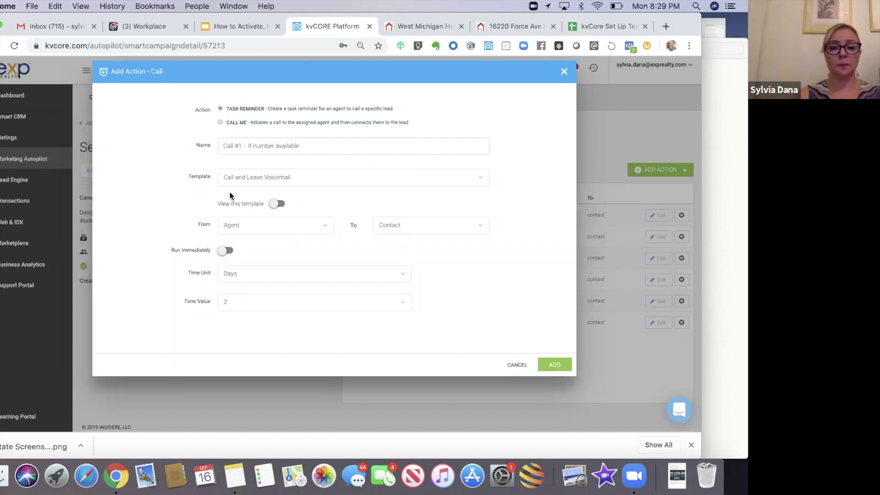
left_click(555, 365)
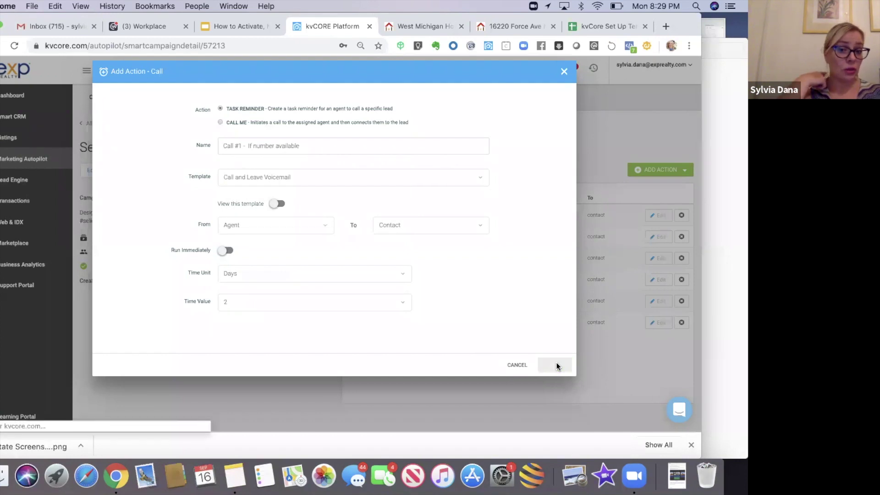
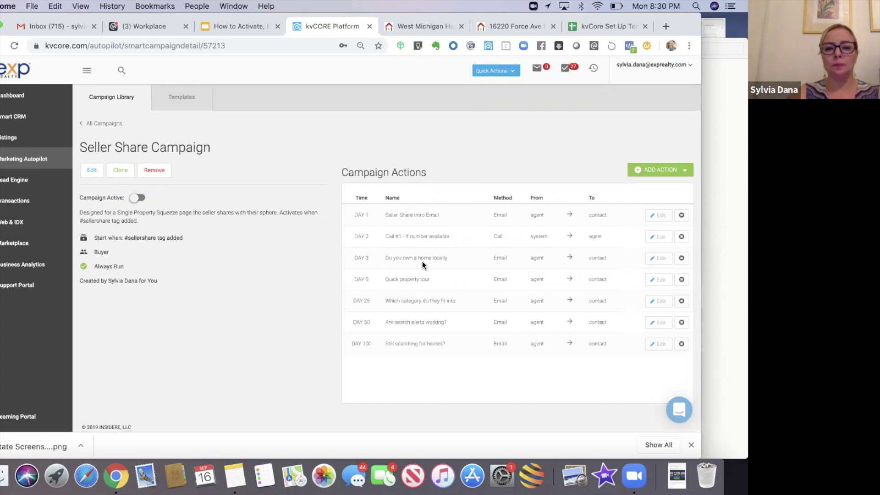
- Move the 'Do you own a home locally' email from Day 3 to Day 5
left_click(656, 258)
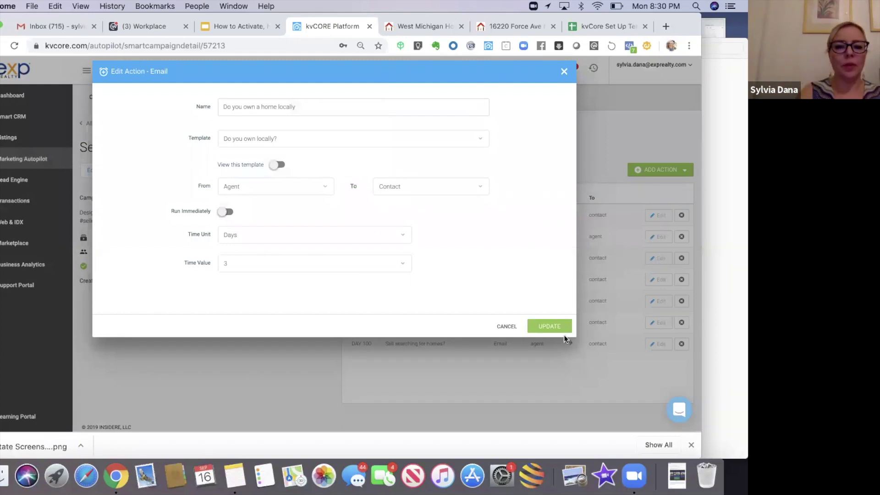
left_click(292, 263)
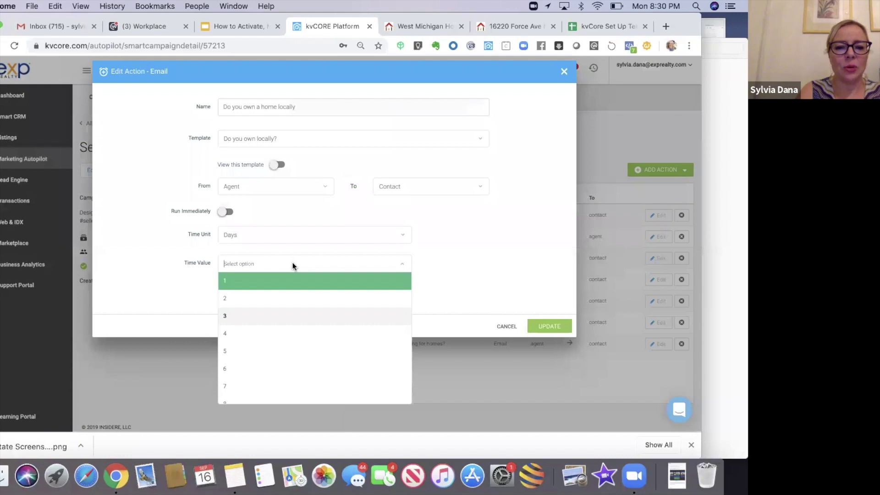
left_click(246, 351)
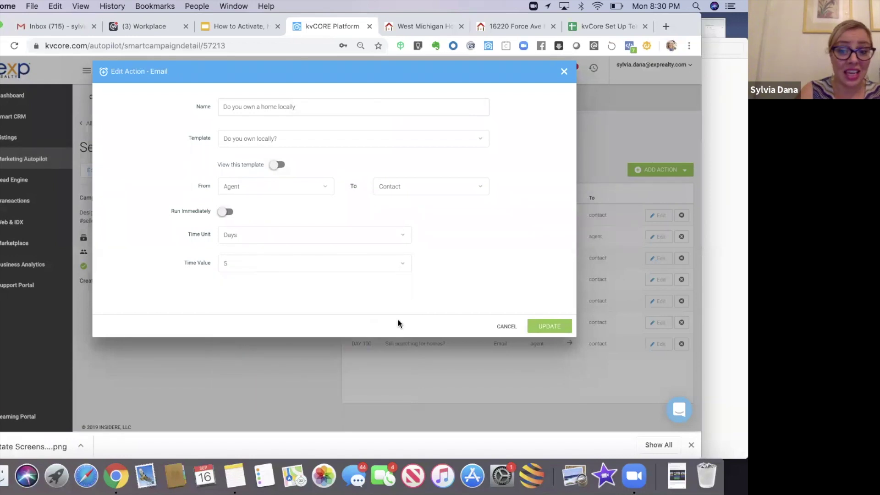
left_click(554, 325)
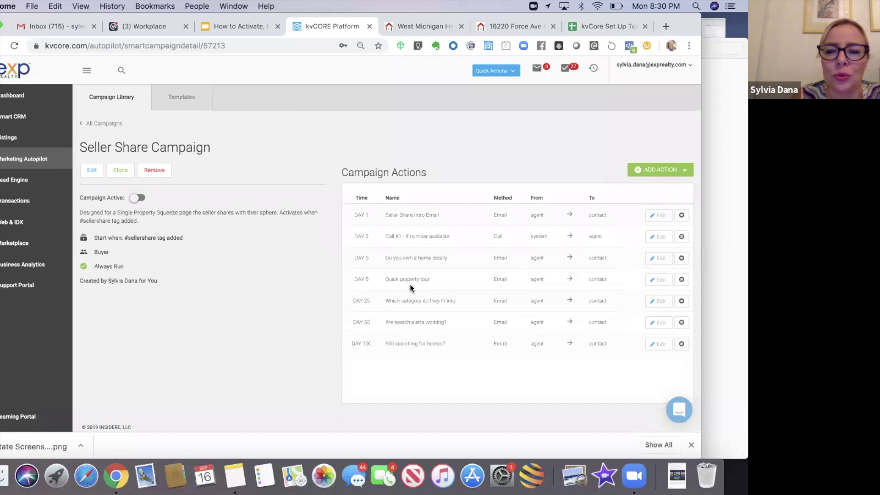
- Preview the Day 5 'Quick property tour' email template and close it unchanged
left_click(658, 279)
left_click(275, 166)
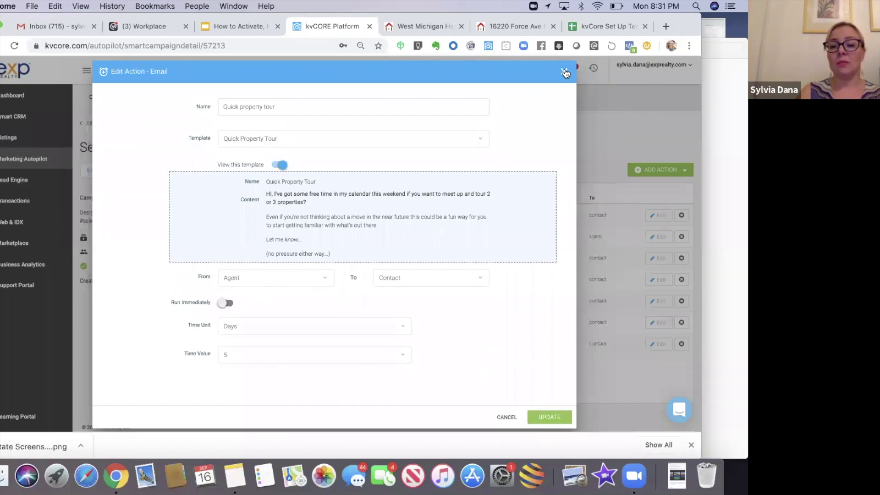
left_click(566, 73)
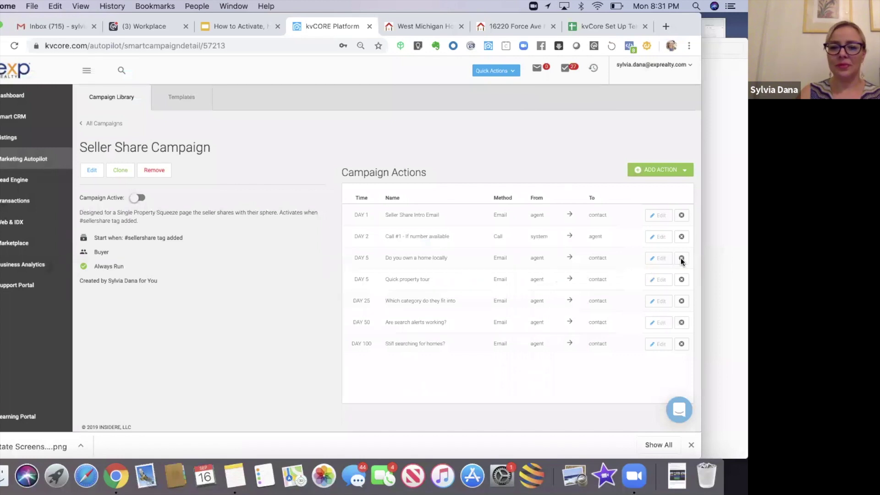
- Delete the 'Quick property tour' email from the campaign and confirm the removal
left_click(681, 258)
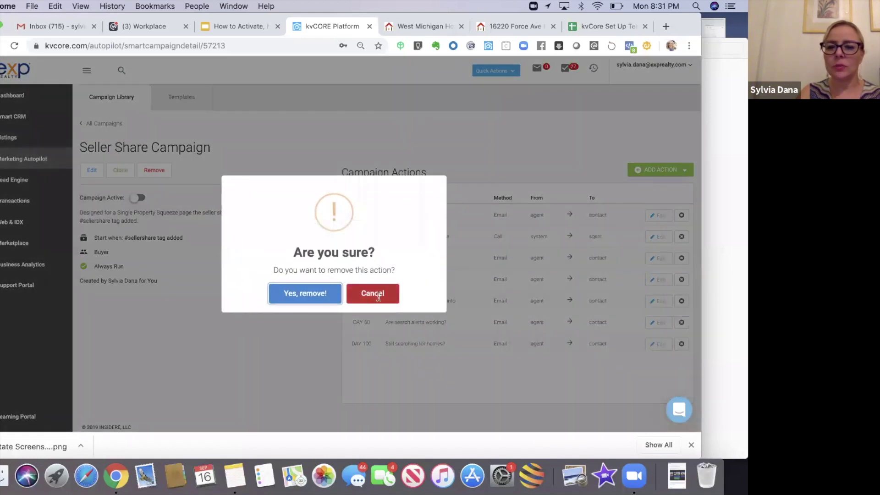
left_click(378, 297)
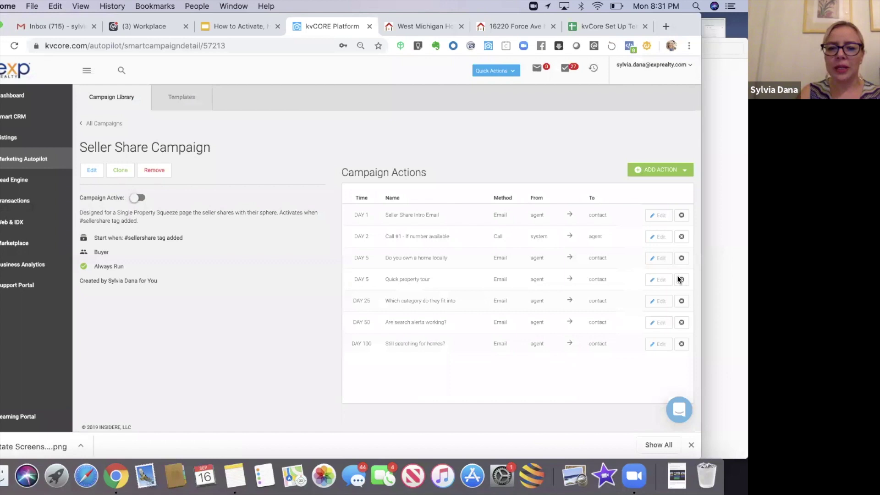
left_click(681, 279)
left_click(310, 292)
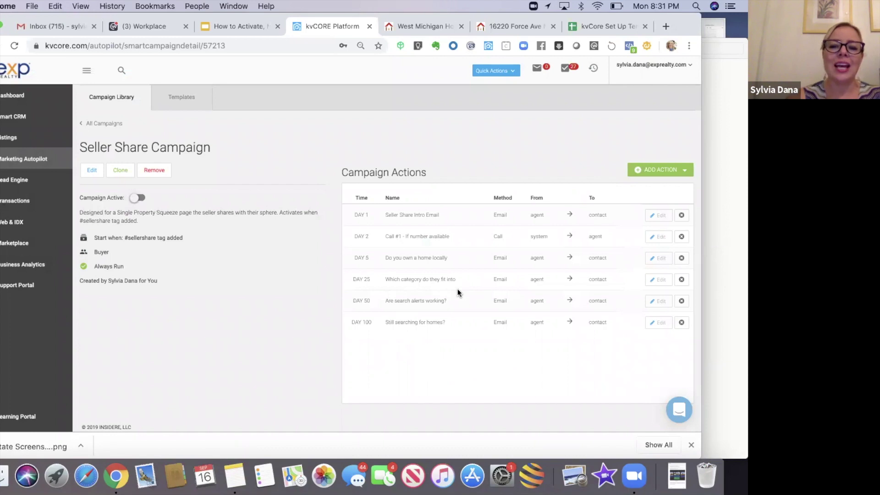
left_click(660, 280)
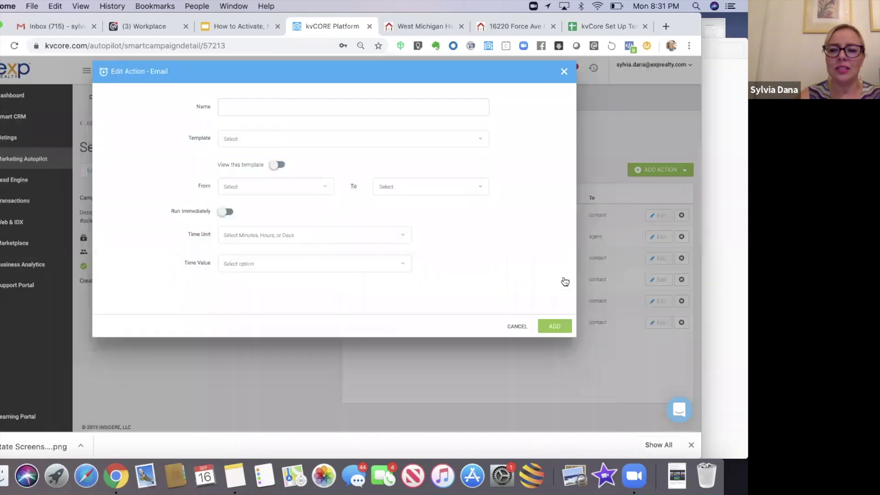
left_click(277, 165)
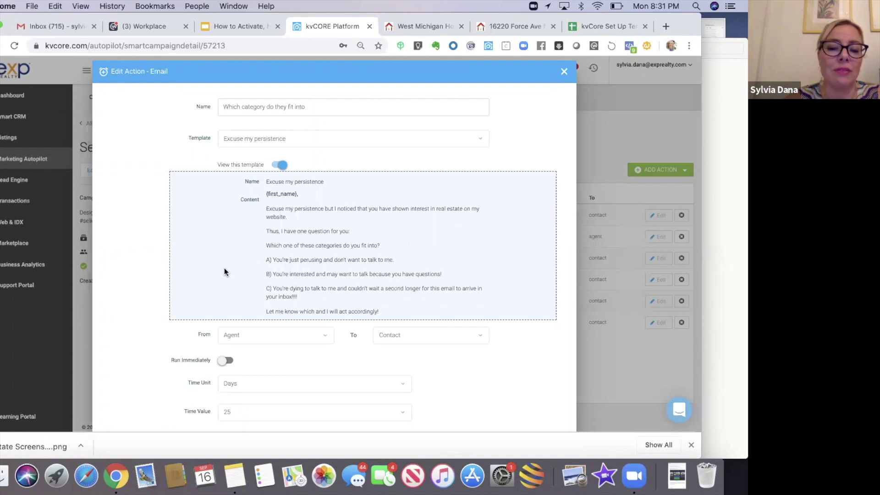
left_click(564, 71)
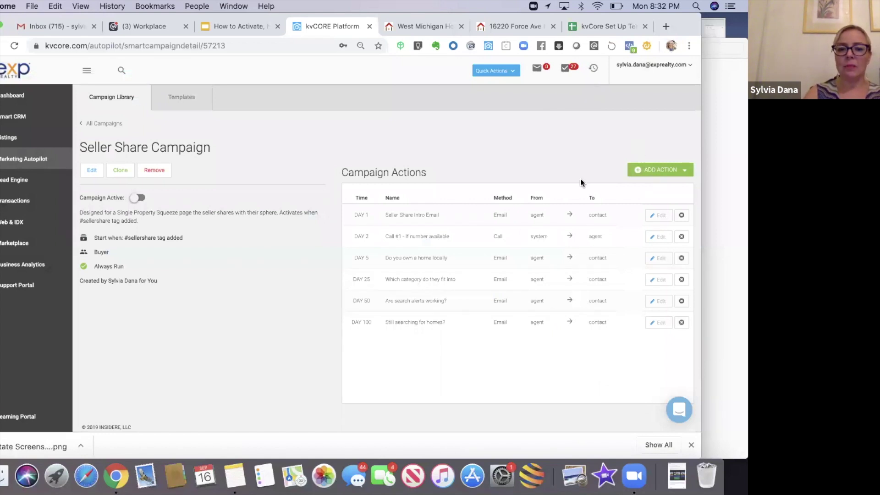
- Add a Day 10 call 'Call or Text #2 - If number available' using the Call and Leave Voicemail template
left_click(666, 170)
left_click(644, 196)
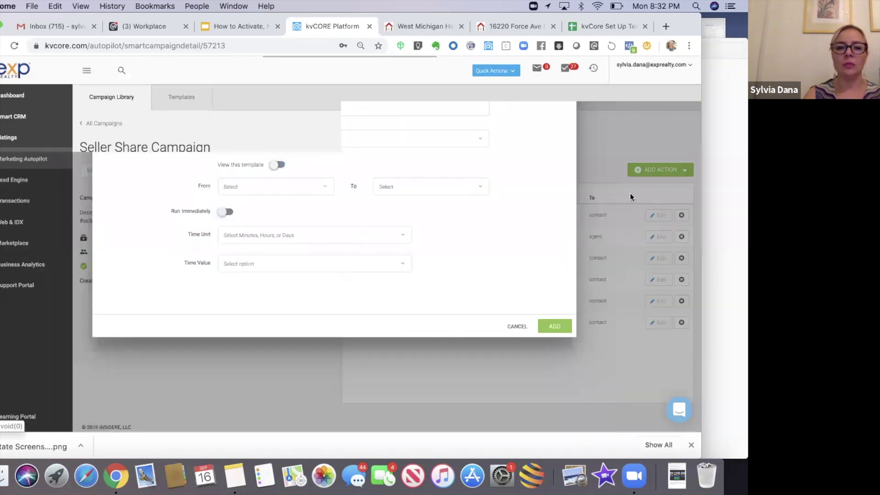
type("Call")
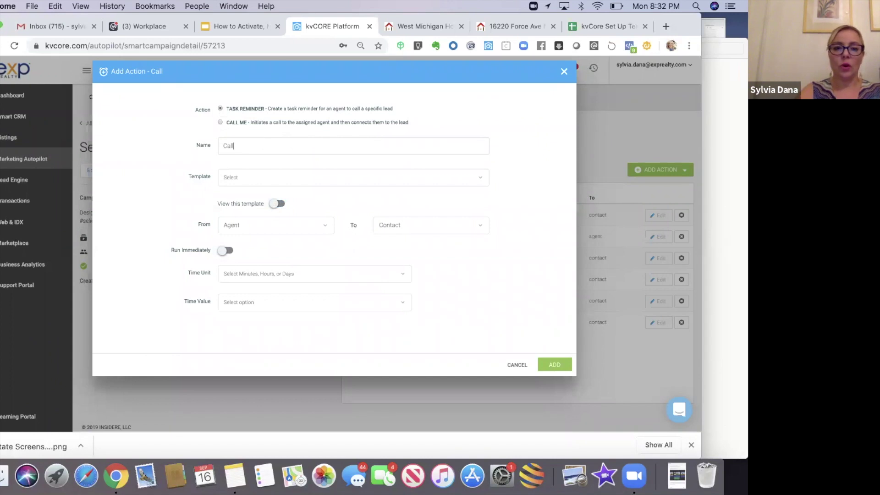
type(" or Text #2 - If number available")
left_click(299, 182)
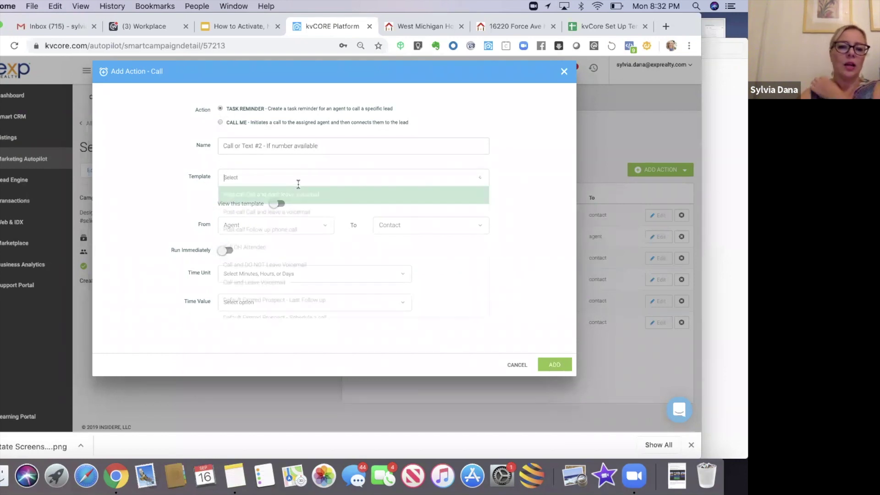
left_click(267, 283)
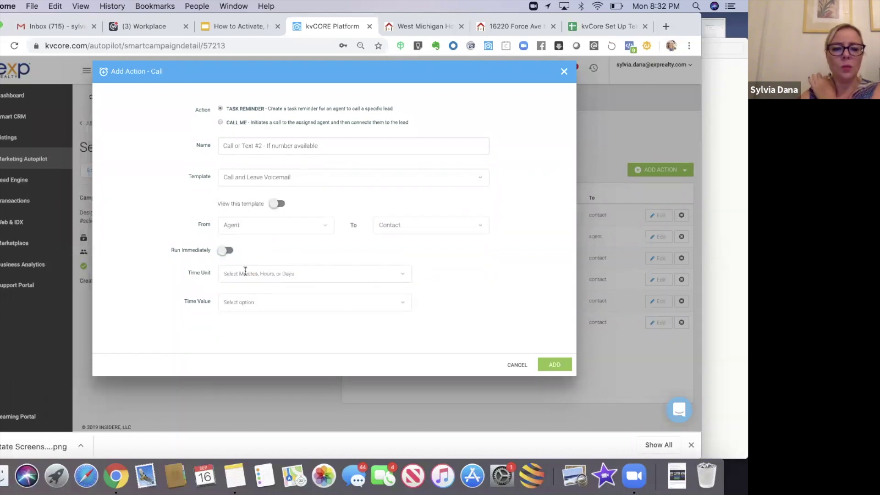
left_click(245, 273)
left_click(230, 324)
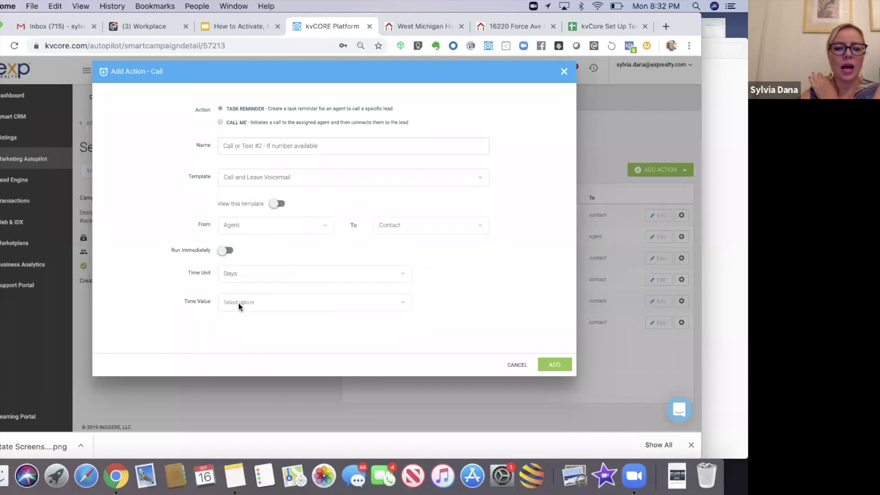
left_click(239, 302)
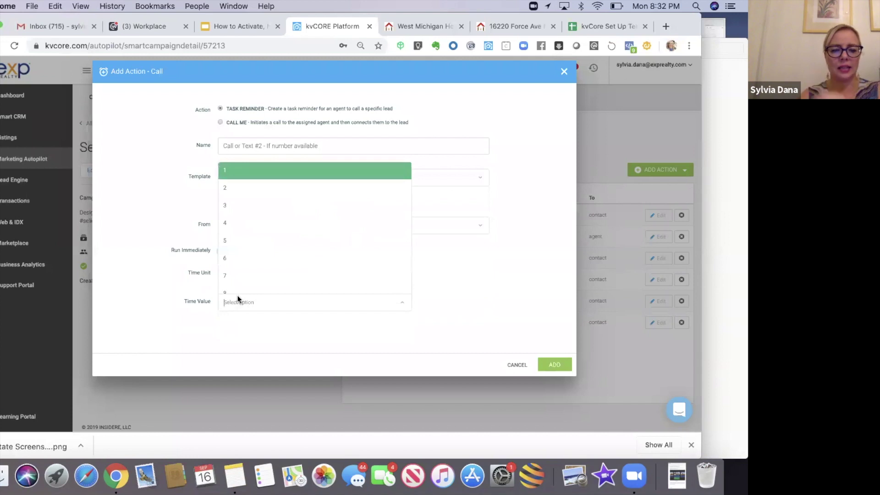
type("10")
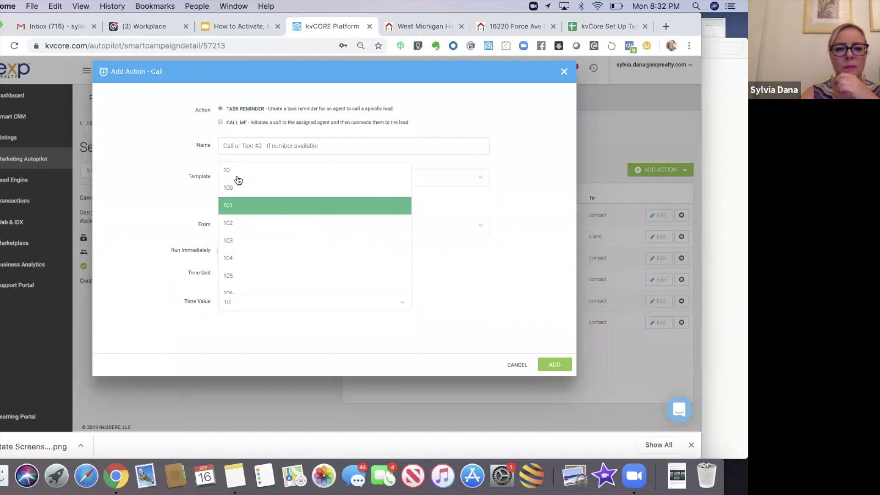
left_click(240, 175)
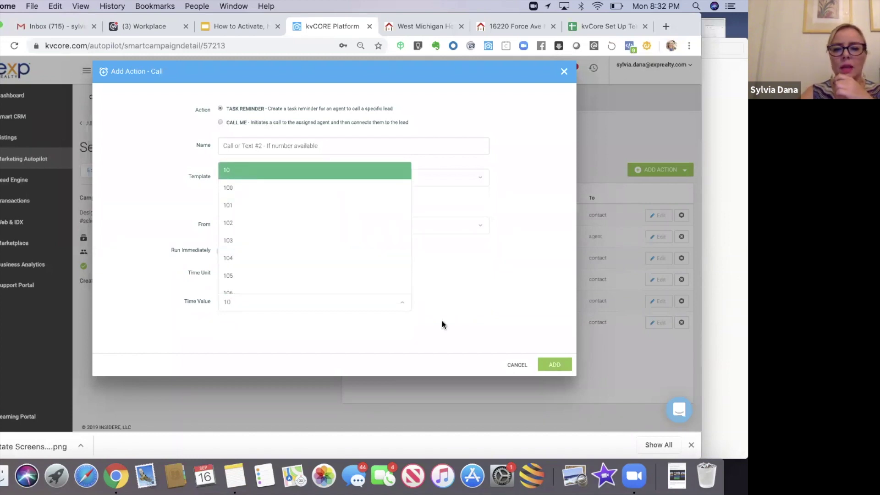
left_click(548, 359)
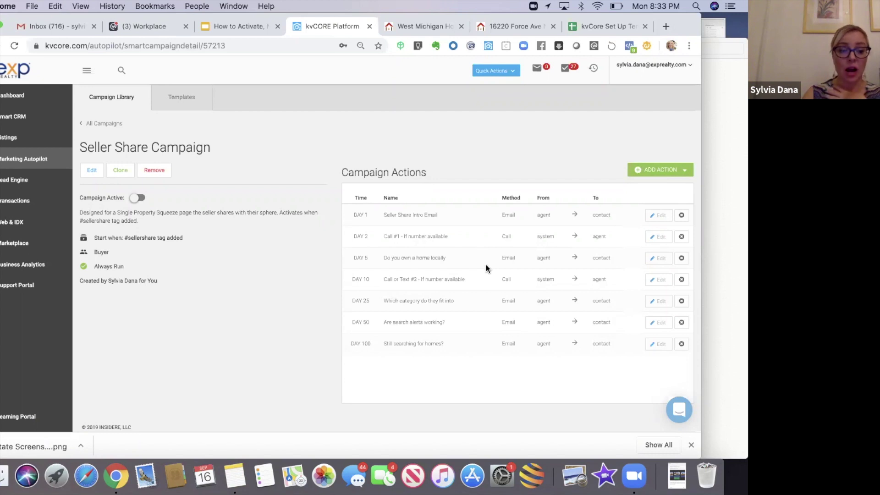
- Open the ADD ACTION menu listing the action types for the Seller Share Campaign
left_click(660, 173)
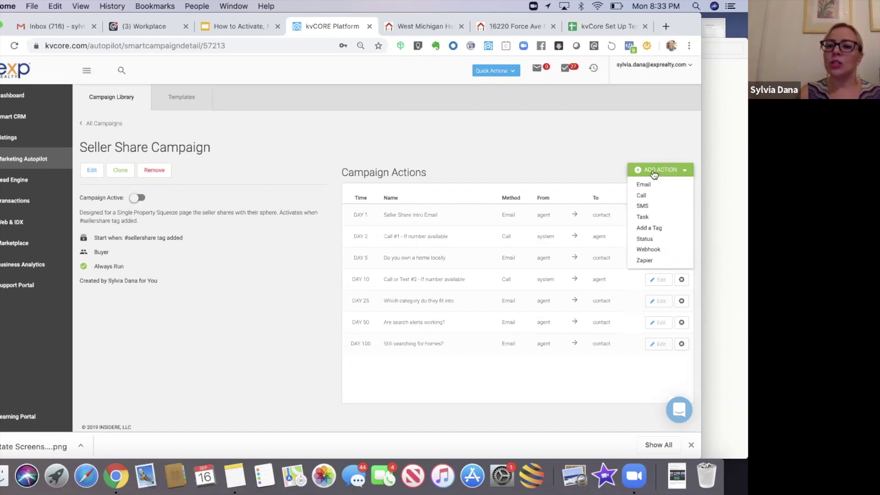
- Create a 'Change Status to Sphere' action that sets the lead's status to Sphere
left_click(652, 239)
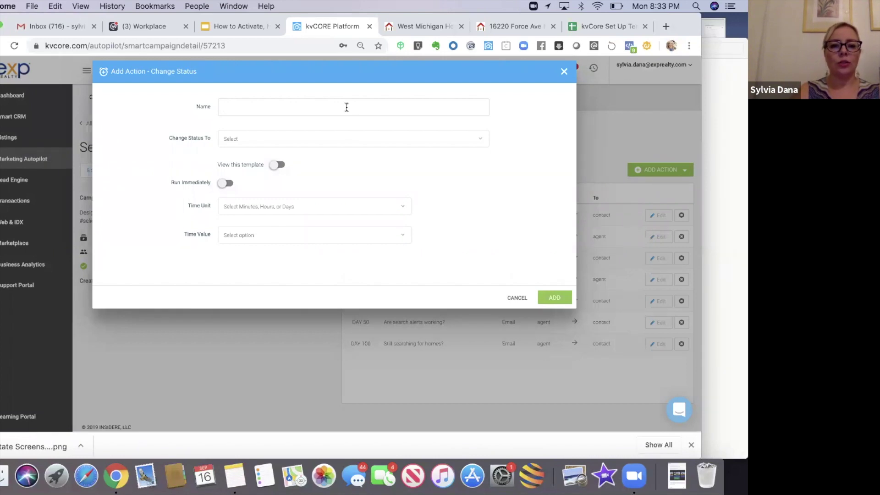
type("Change Status to Sphere")
left_click(320, 138)
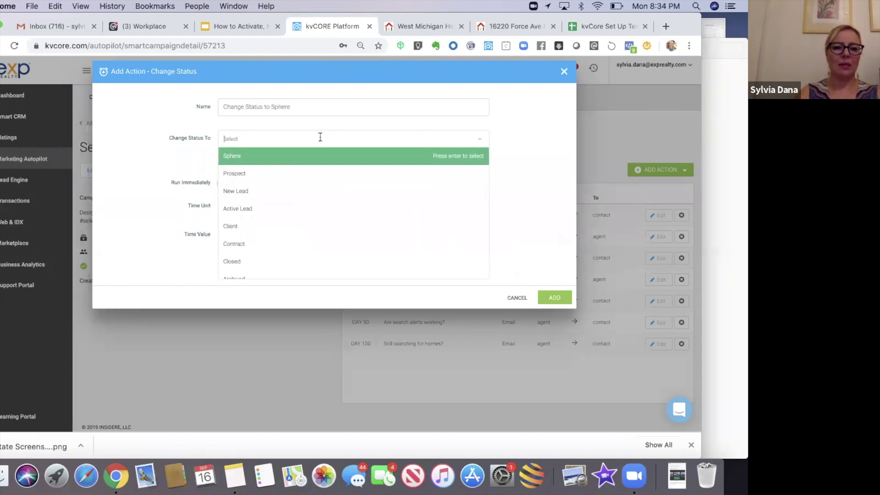
left_click(227, 159)
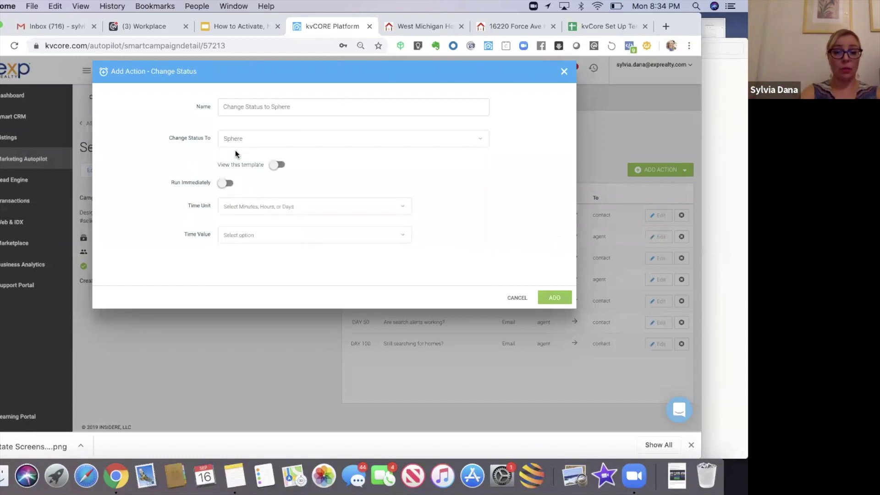
left_click(279, 166)
left_click(278, 165)
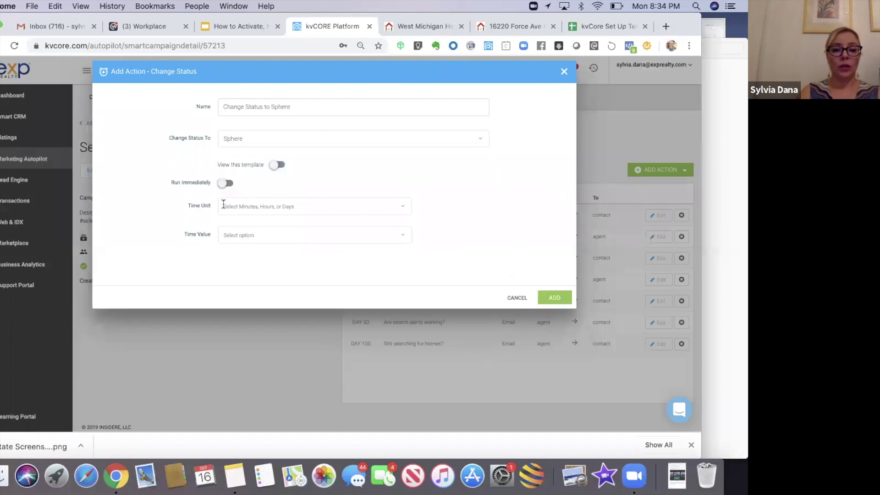
- Schedule the Sphere status change for Day 101 and add it to the campaign
left_click(224, 206)
left_click(230, 260)
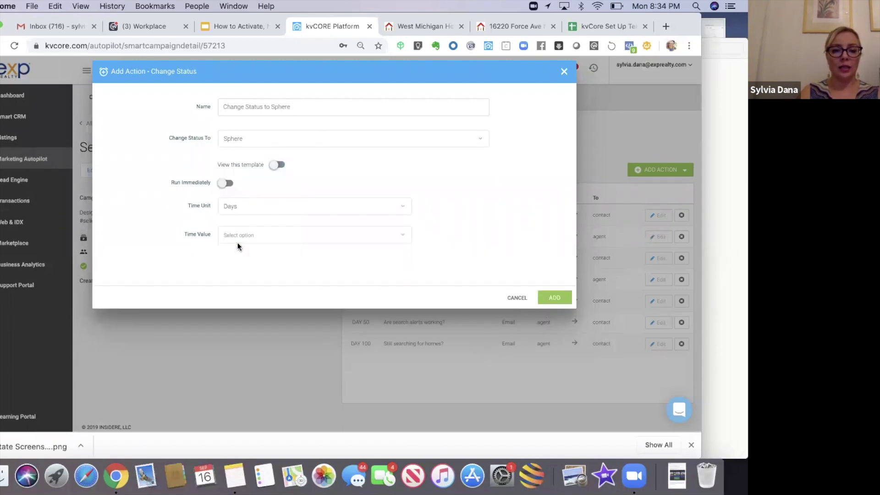
left_click(238, 237)
type("101")
left_click(234, 252)
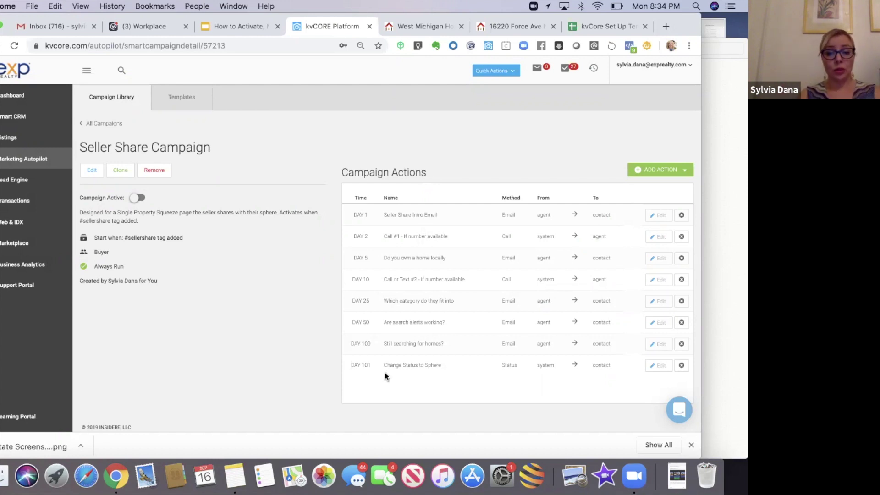
left_click(667, 173)
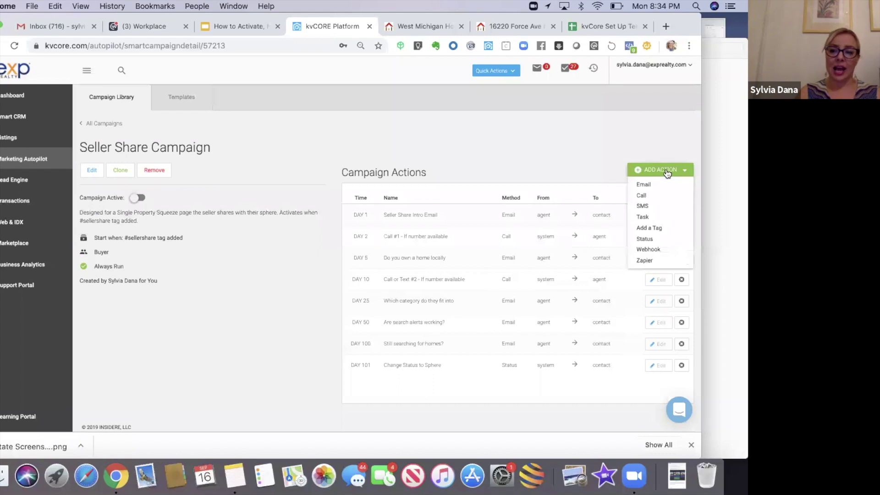
left_click(649, 216)
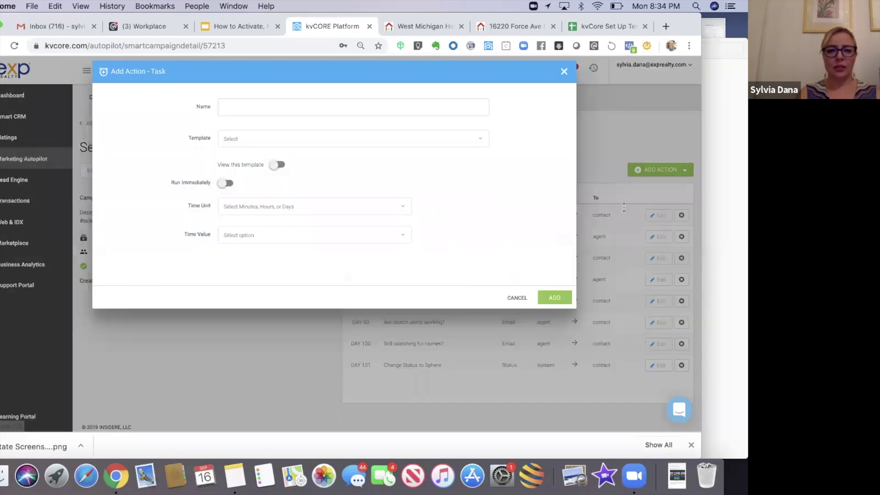
type("C")
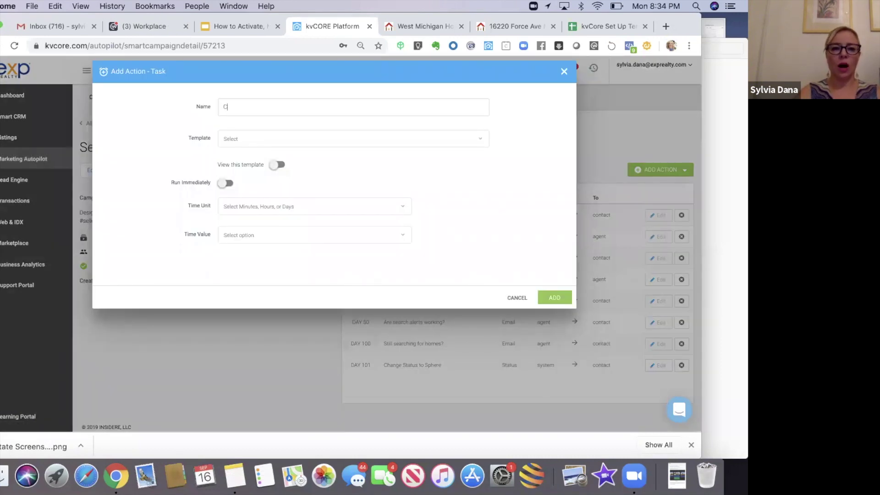
type("all/Tex")
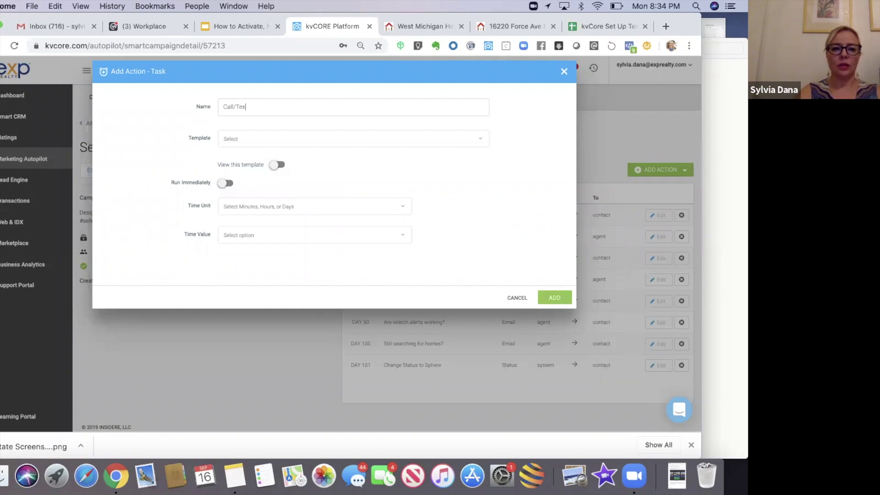
type("t 3 - ")
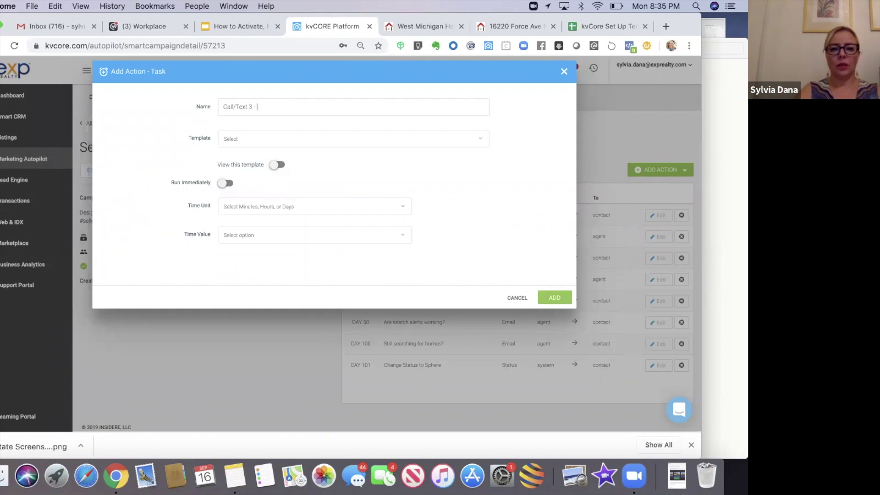
type("If number available")
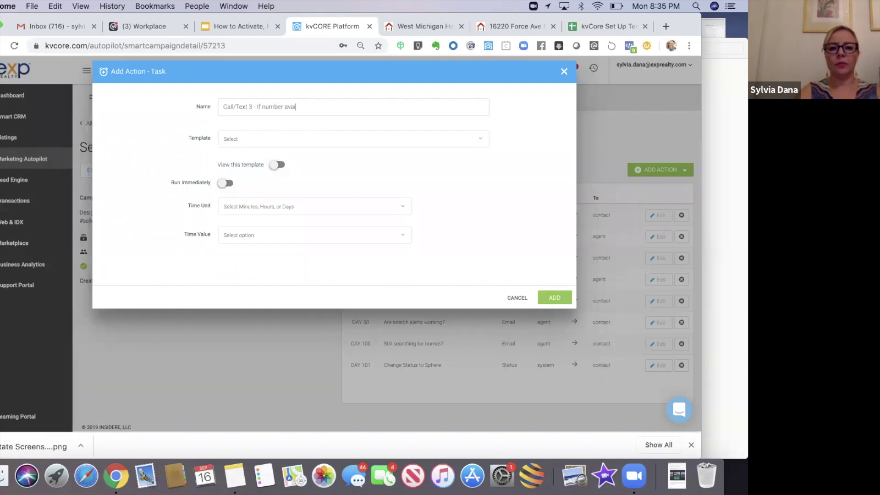
left_click(249, 142)
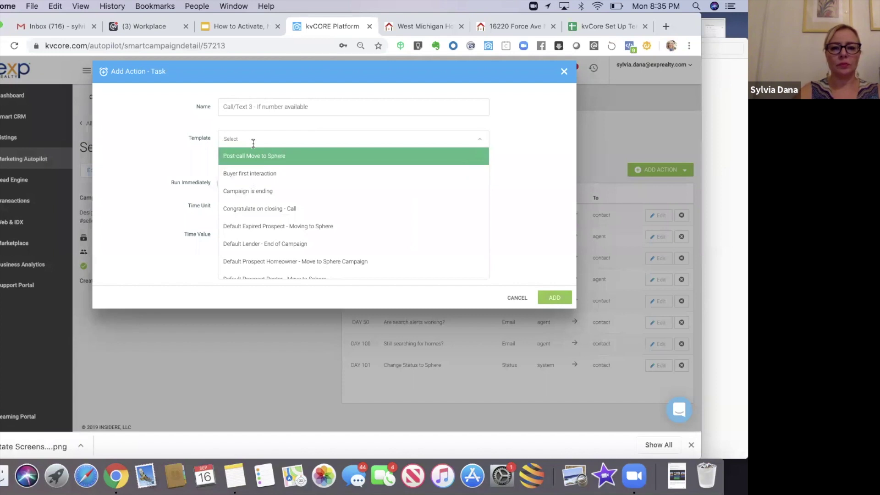
left_click(186, 144)
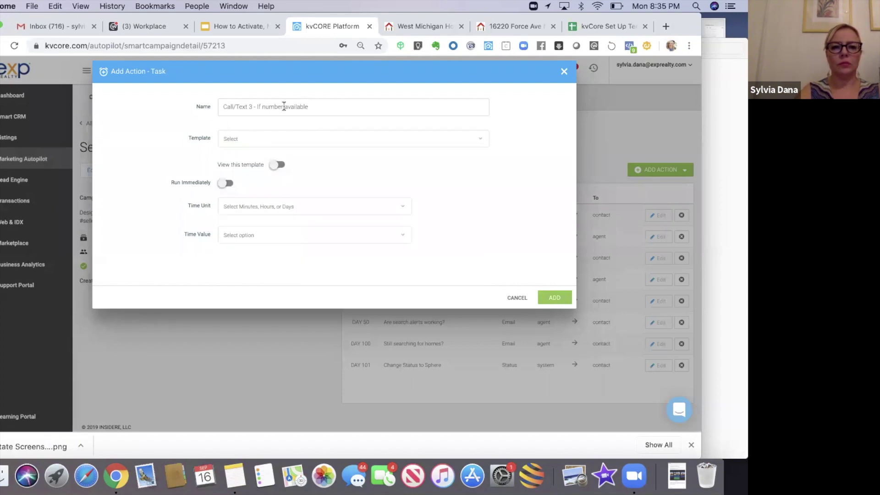
left_click_drag(319, 106, 198, 107)
key("ctrl+c")
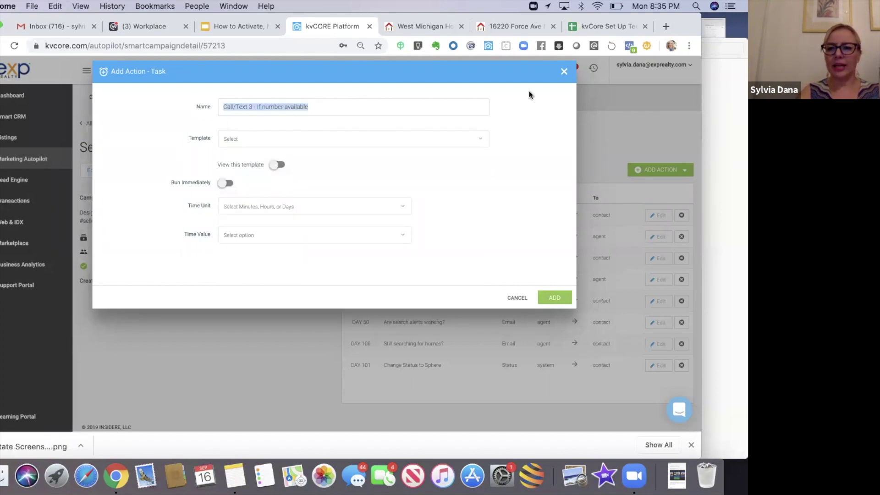
left_click(564, 71)
left_click(656, 170)
- Add a Day 125 call 'Call/Text 3 - If number available' with the Call and Leave Voicemail template
left_click(641, 196)
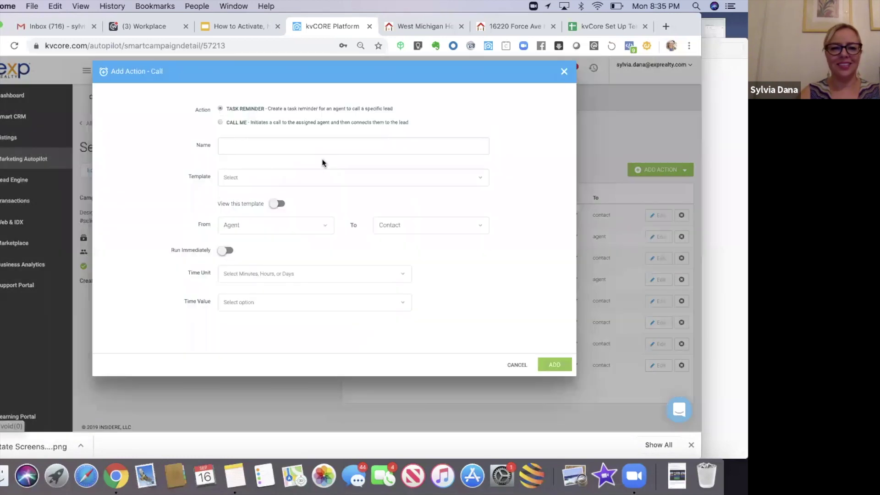
key("ctrl+v")
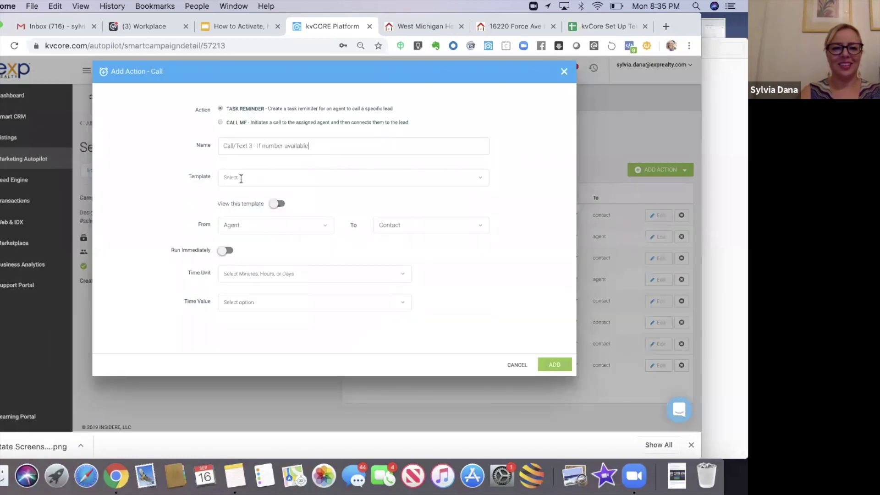
left_click(240, 178)
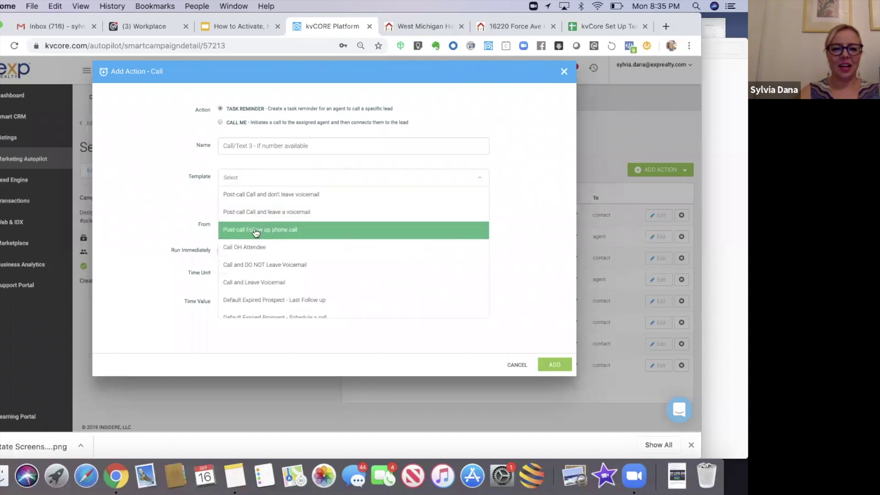
left_click(251, 282)
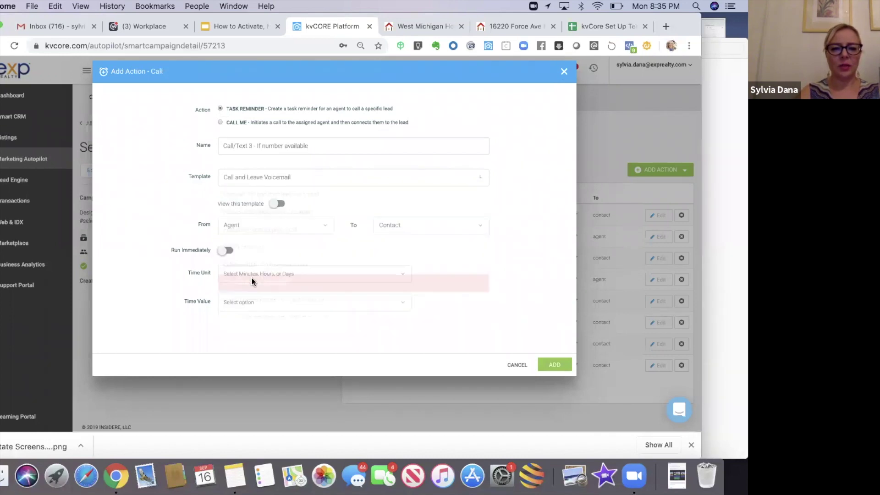
left_click(226, 274)
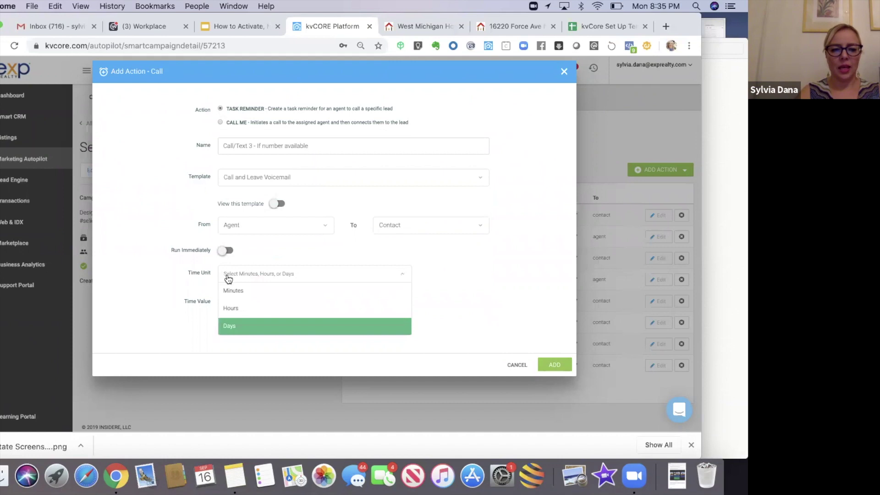
left_click(227, 326)
left_click(230, 301)
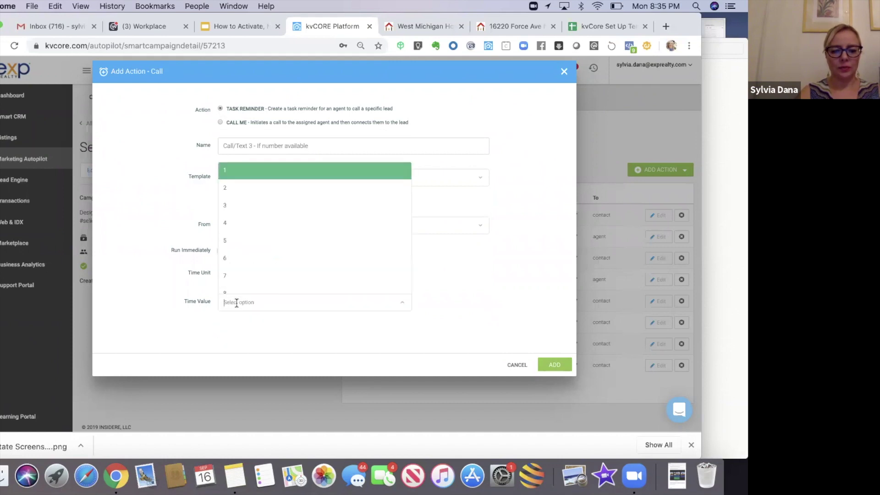
type("1")
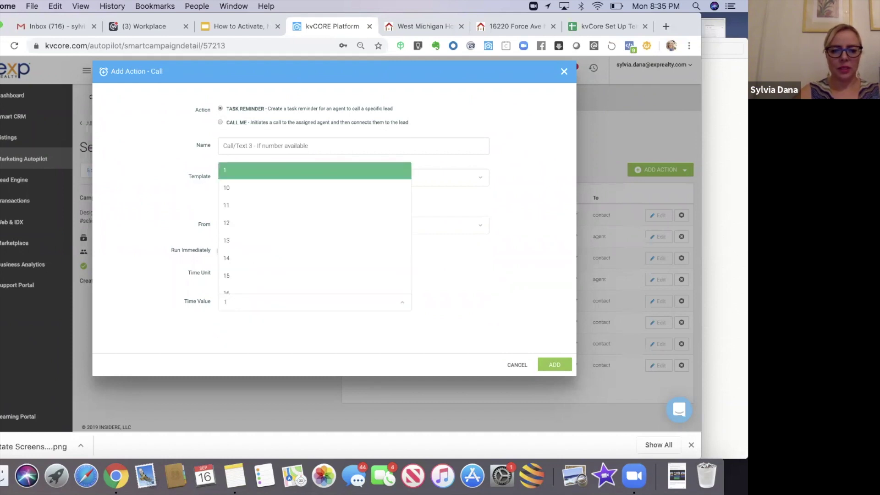
type("1")
key("BackSpace")
type("25")
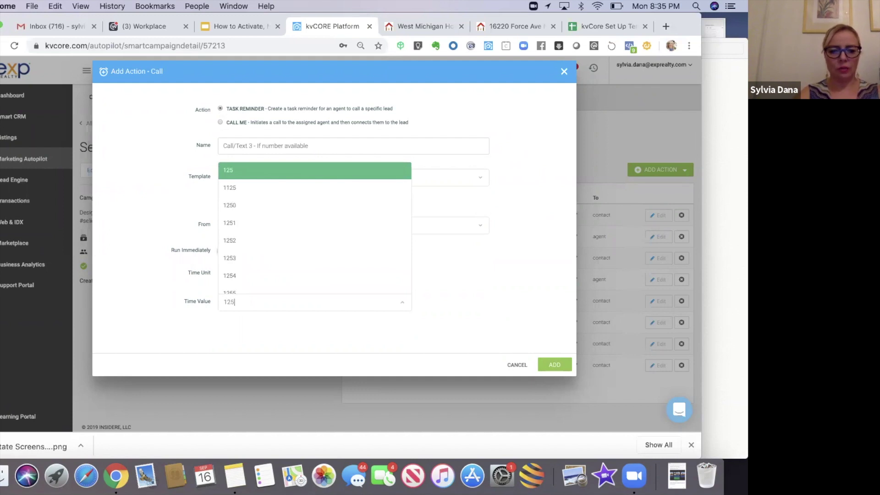
left_click(233, 171)
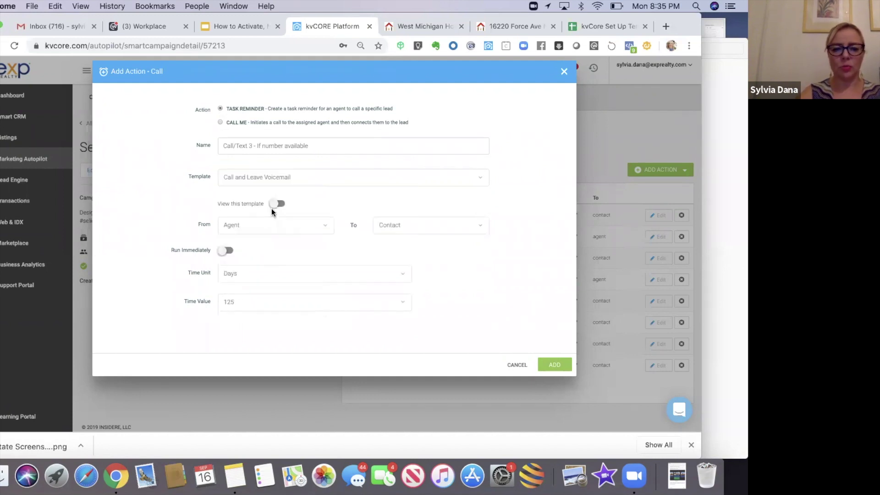
left_click(551, 366)
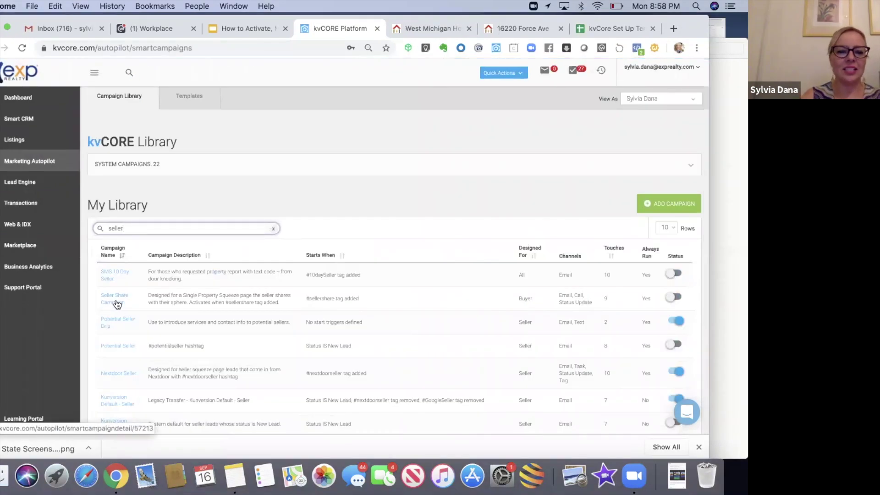
- Switch on the Seller Share Campaign's status toggle and confirm activation
left_click(673, 298)
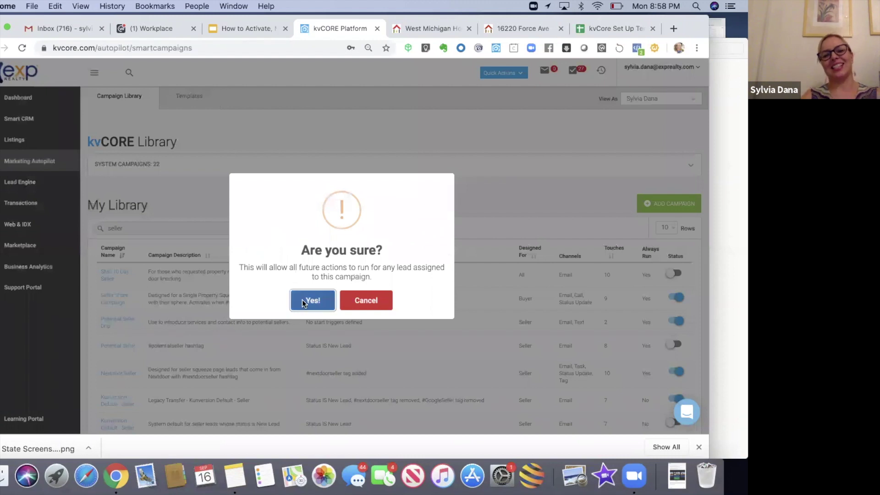
left_click(301, 299)
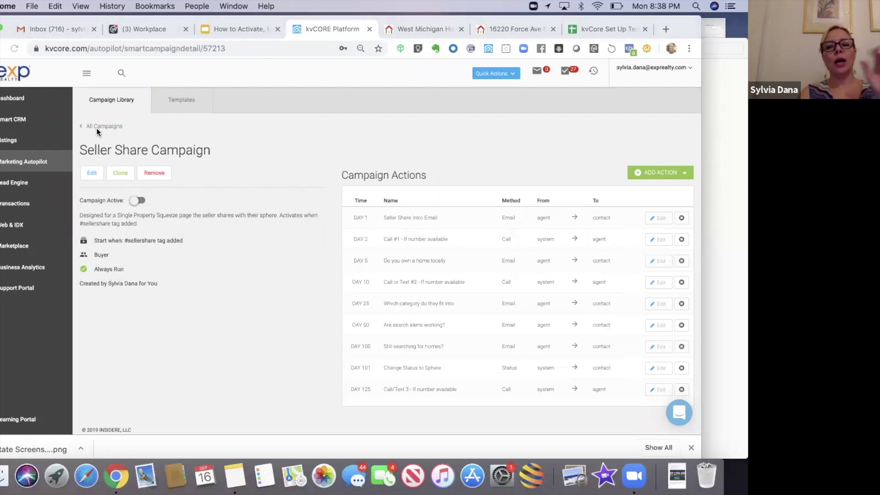
- Search the full campaign library for 'buyer' and open Kunversion Default - Buyer
left_click(101, 130)
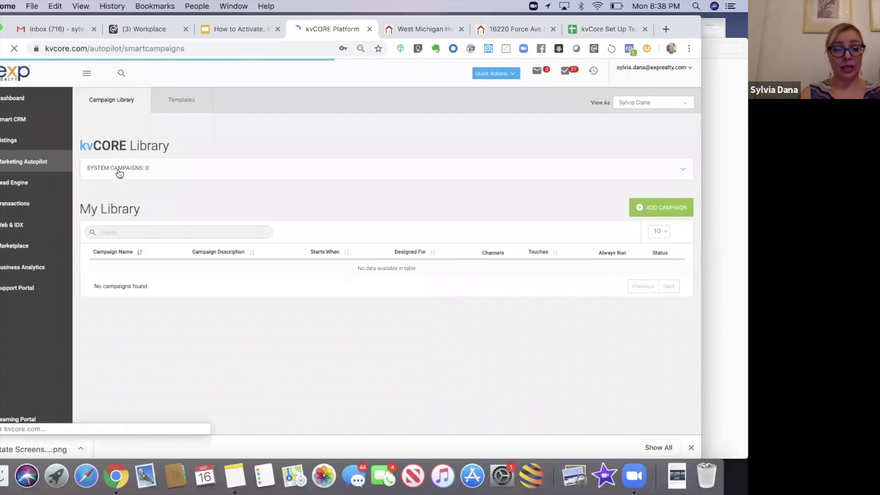
left_click(131, 232)
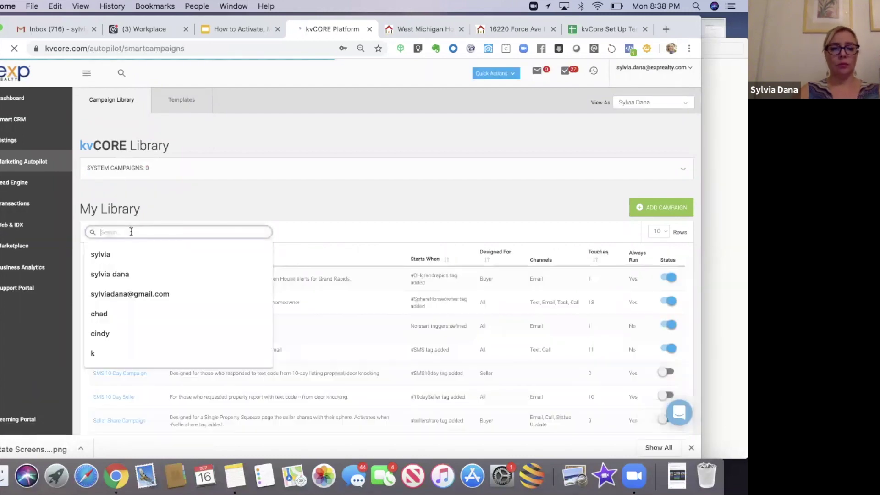
type("buyer")
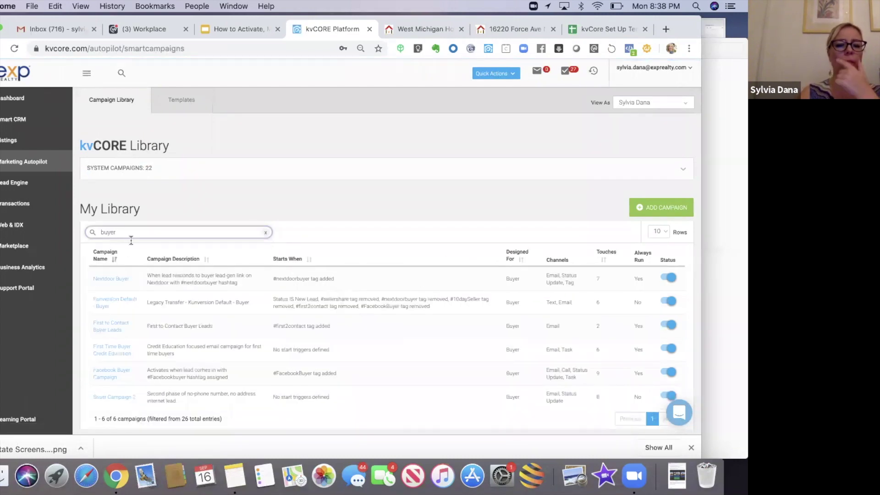
left_click(109, 304)
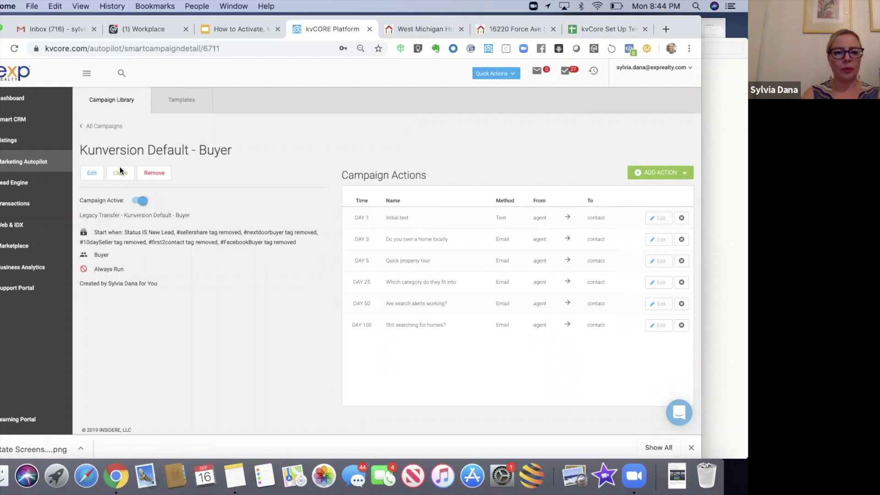
- Open the Buyer campaign's Campaign Logic editor and scroll to its New Lead start and hashtag exclusions
left_click(92, 173)
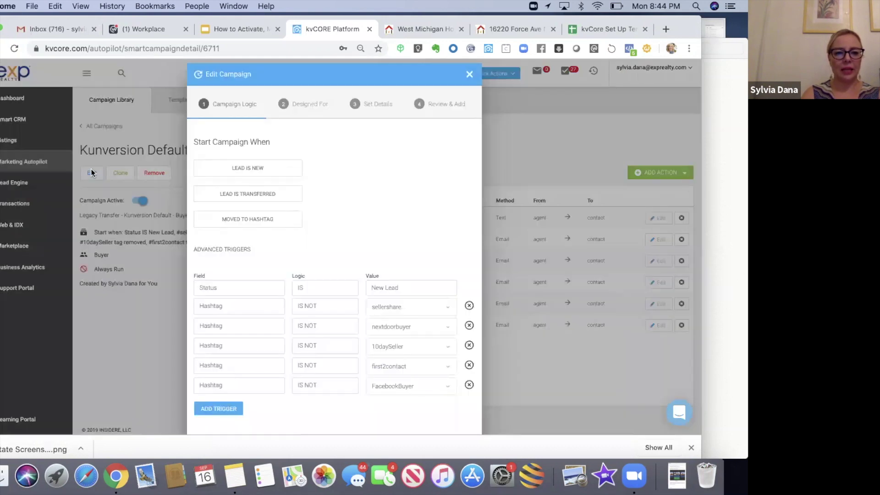
scroll(347, 173, "down", 2)
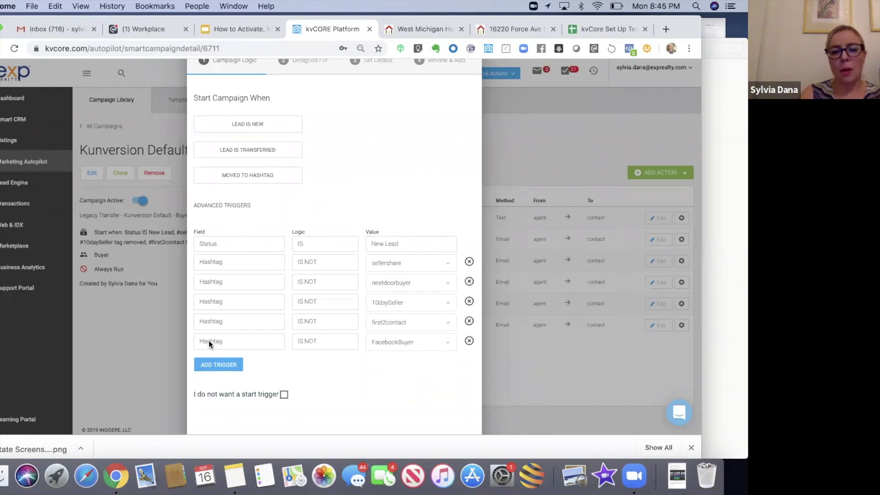
left_click(206, 366)
left_click(208, 362)
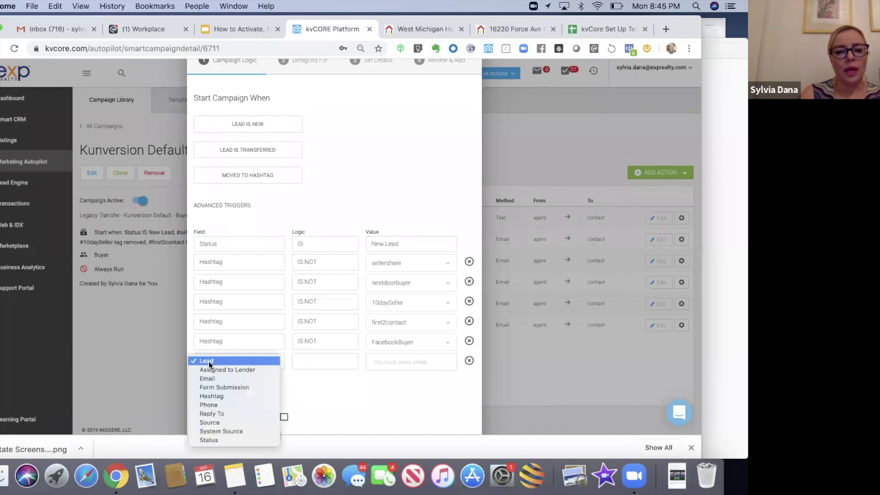
left_click(210, 396)
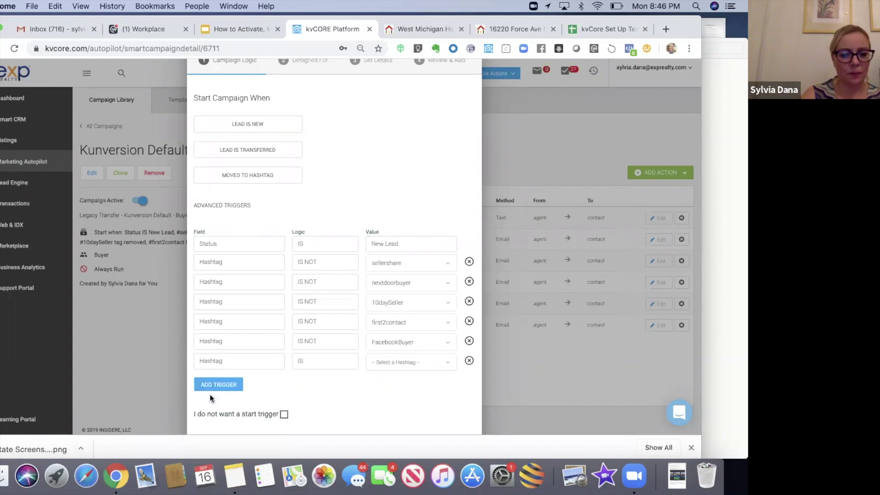
left_click(333, 358)
left_click(338, 368)
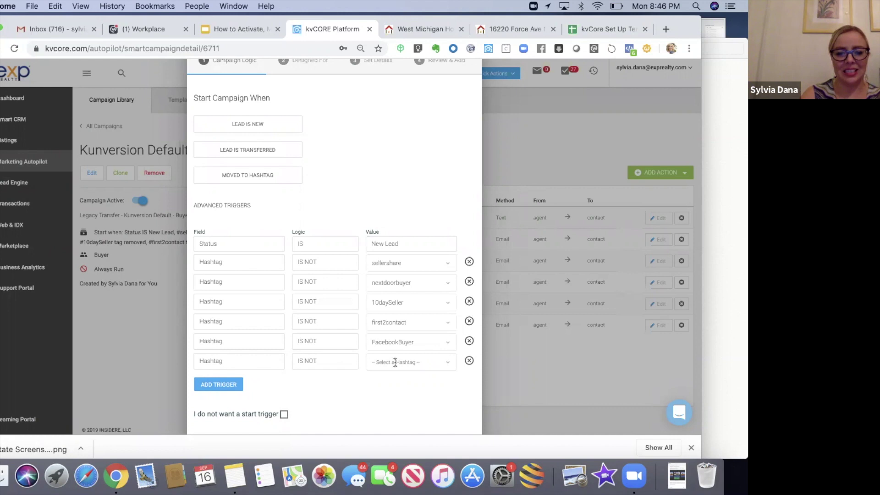
left_click(395, 362)
type("seller")
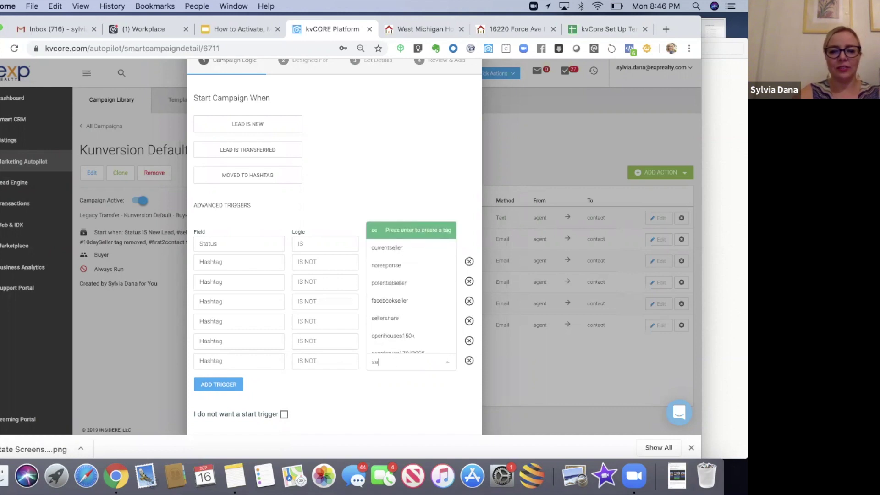
left_click(396, 326)
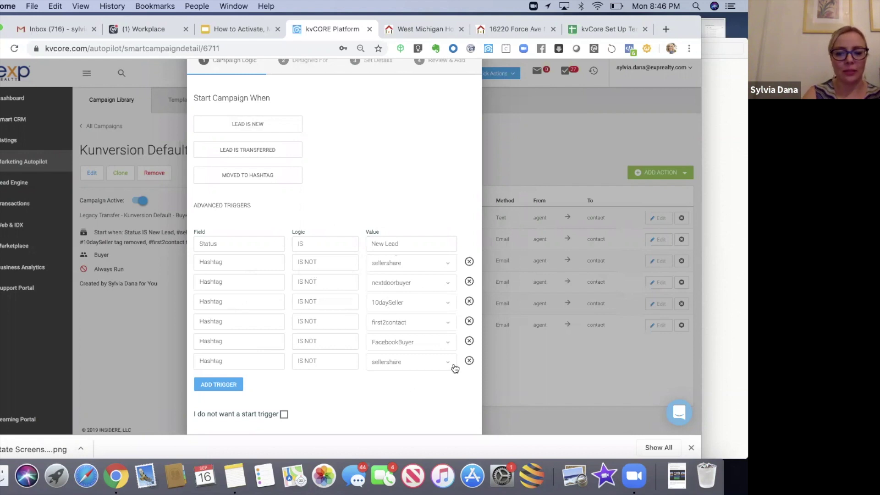
left_click(469, 360)
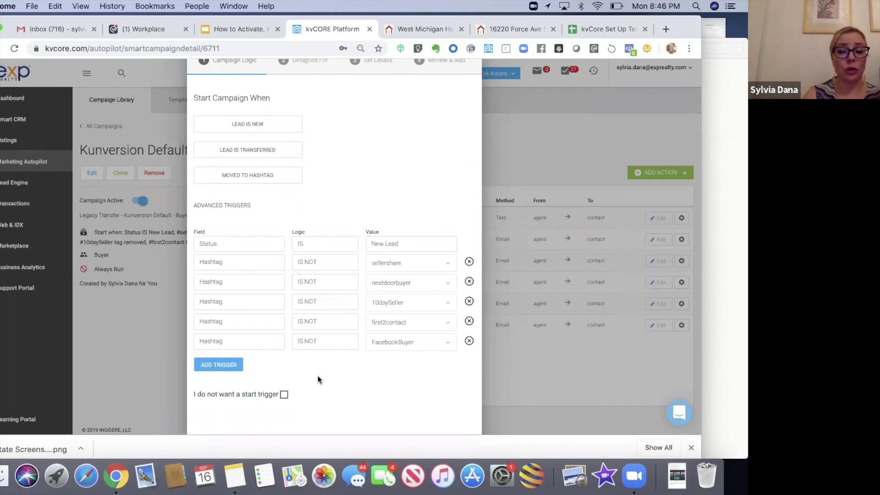
scroll(318, 380, "down", 1)
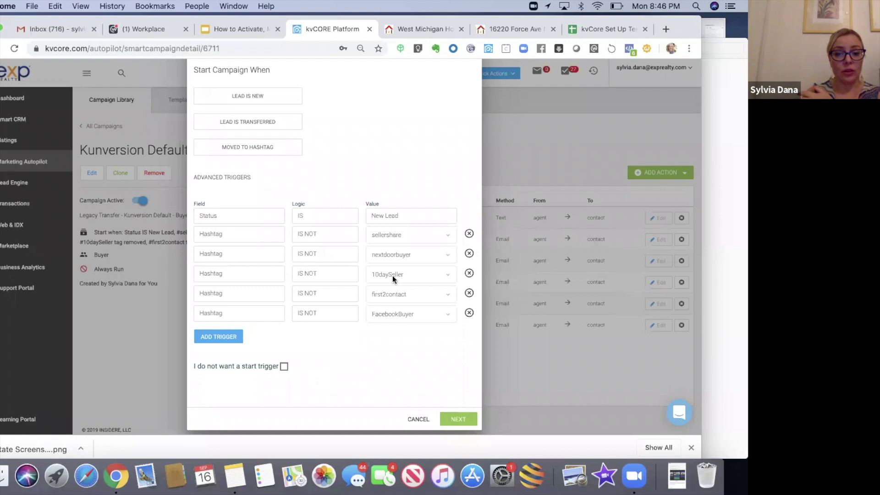
- Step through the Edit Campaign wizard's audience, details and review pages and save the Buyer campaign
left_click(449, 417)
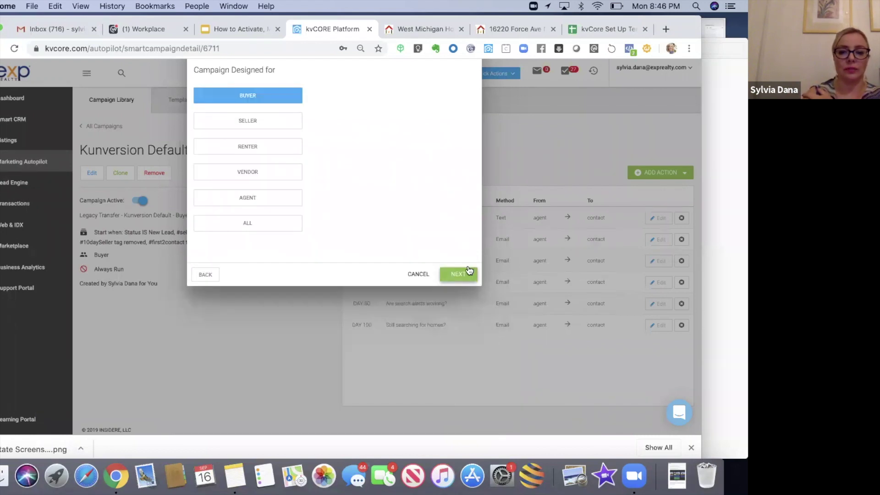
left_click(464, 271)
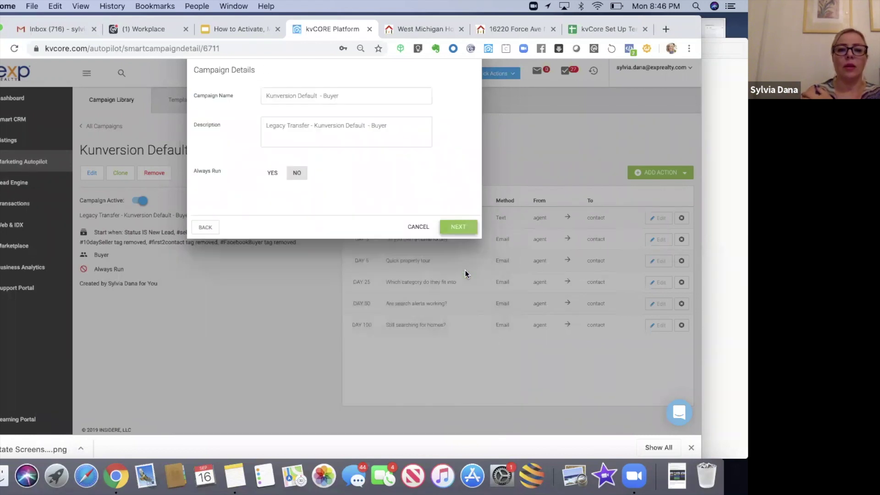
left_click(461, 230)
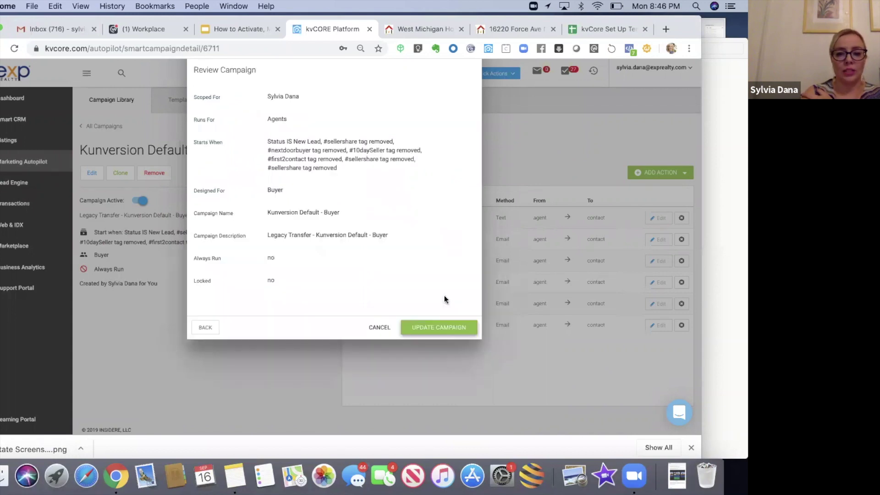
left_click(431, 333)
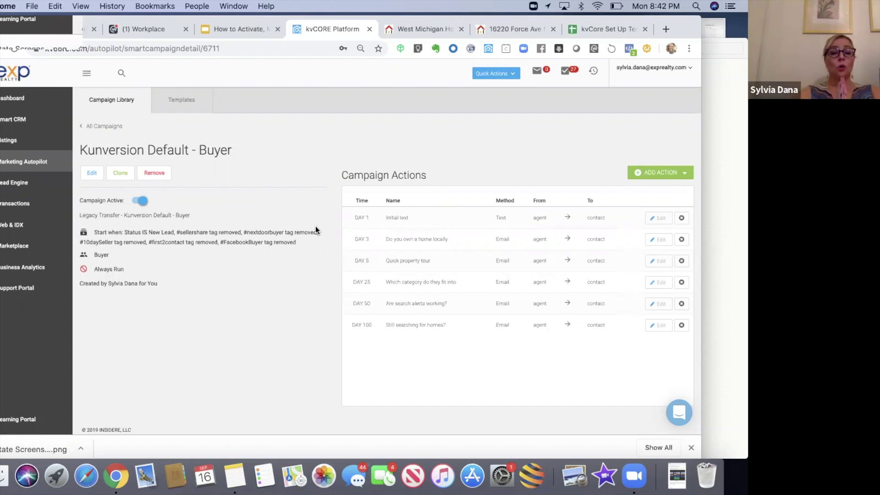
- Edit the Kunversion Default - Buyer campaign and delete its 'Hashtag IS NOT sellershare' start trigger
left_click(93, 173)
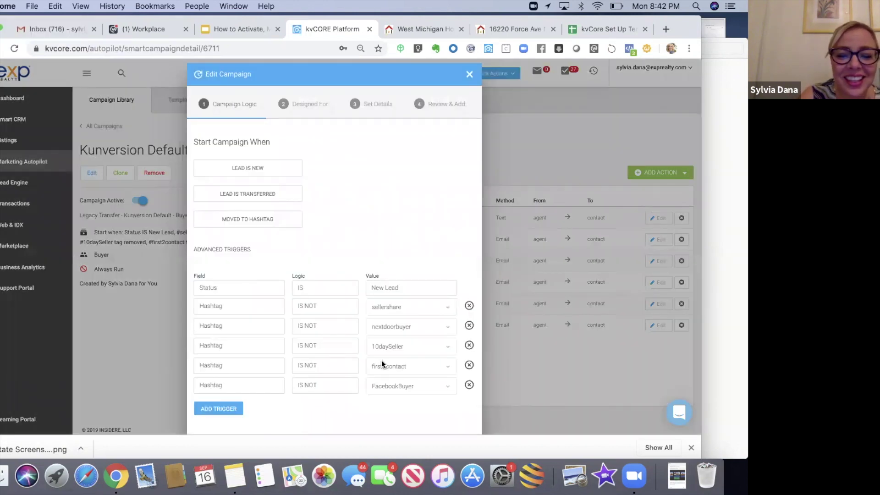
left_click(469, 305)
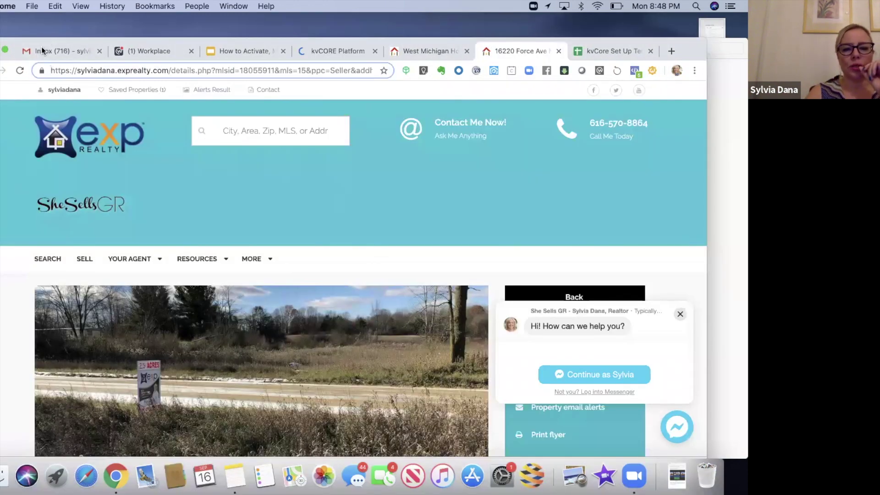
mouse_move(42, 48)
left_mouse_down()
mouse_move(43, 13)
mouse_move(34, 51)
left_mouse_up()
left_click(275, 67)
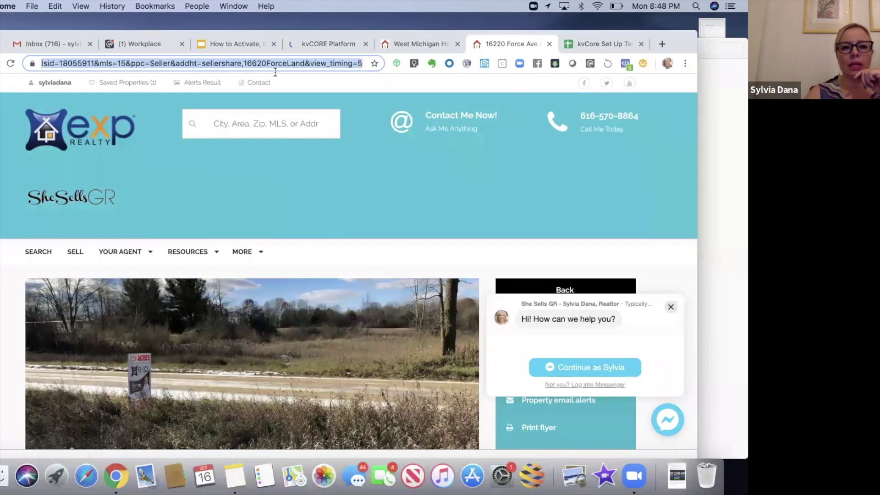
left_click(41, 63)
key("super+Left")
left_click_drag(42, 64, 79, 65)
left_click(79, 64)
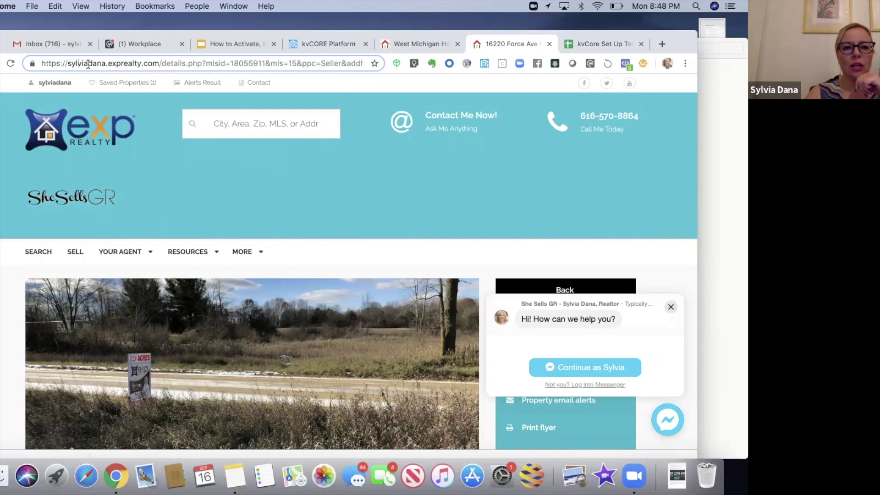
key("Right")
key("Right")
key("Right")
key("Right")
key("Right")
key("Right")
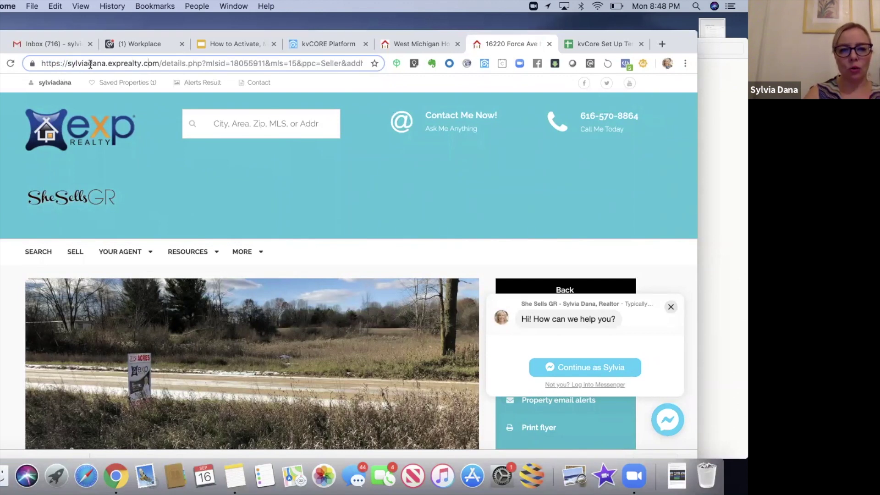
key("Right")
key("Right")
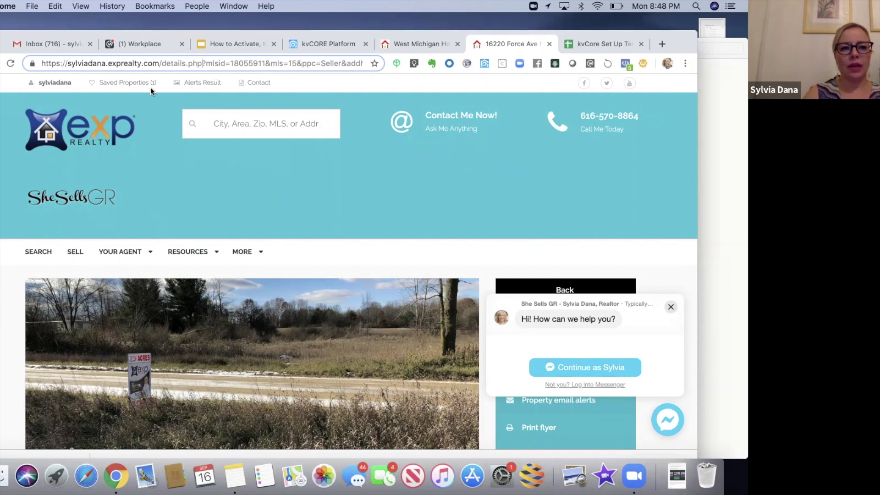
left_click_drag(220, 60, 263, 60)
left_click(263, 60)
key("Right")
key("Right")
key("Right")
key("Right")
key("Right")
key("Right")
key("Right")
key("Right")
left_click_drag(299, 59, 336, 59)
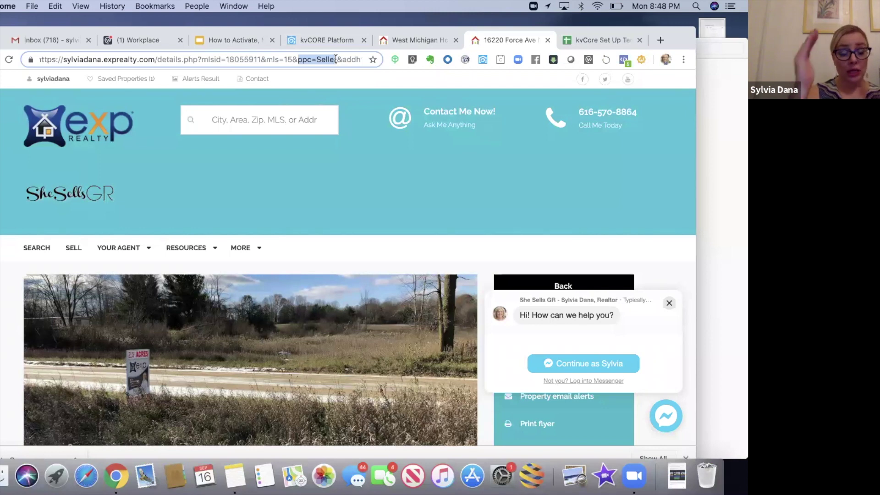
left_click_drag(336, 60, 340, 65)
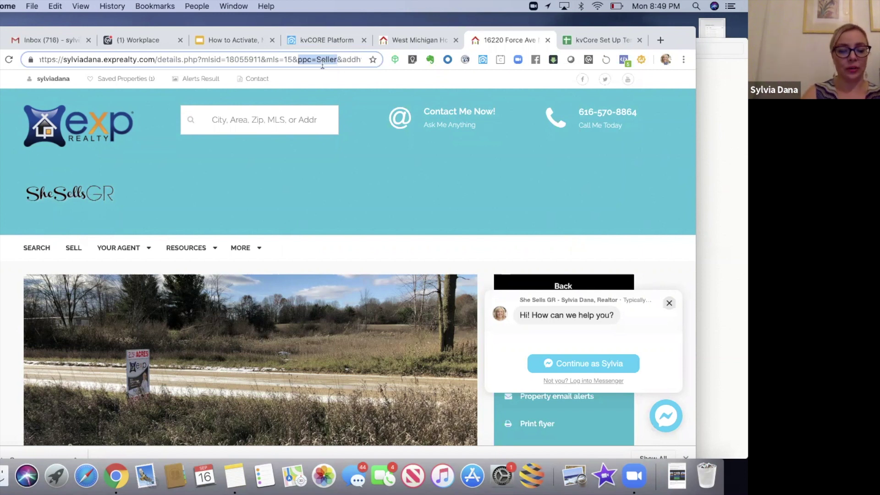
left_click(337, 58)
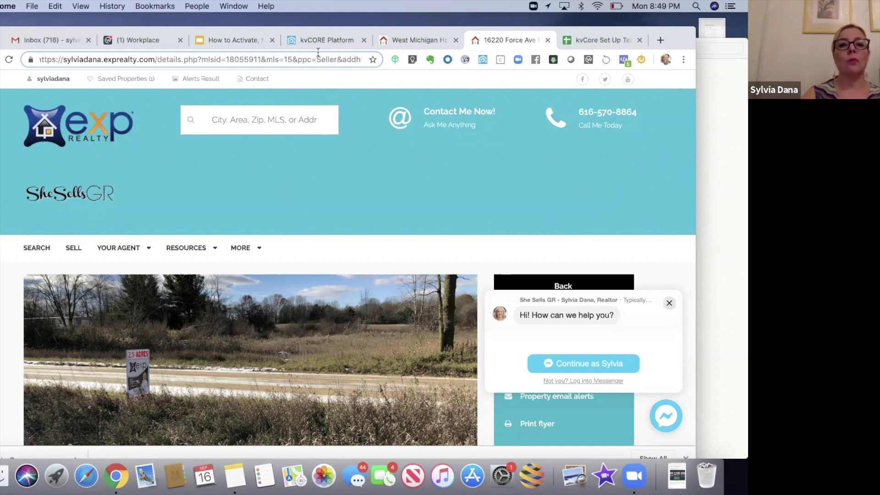
- Inspect the Seller, addht= and sellershare parts of the listing's web address
double_click(333, 59)
left_click_drag(343, 60, 243, 60)
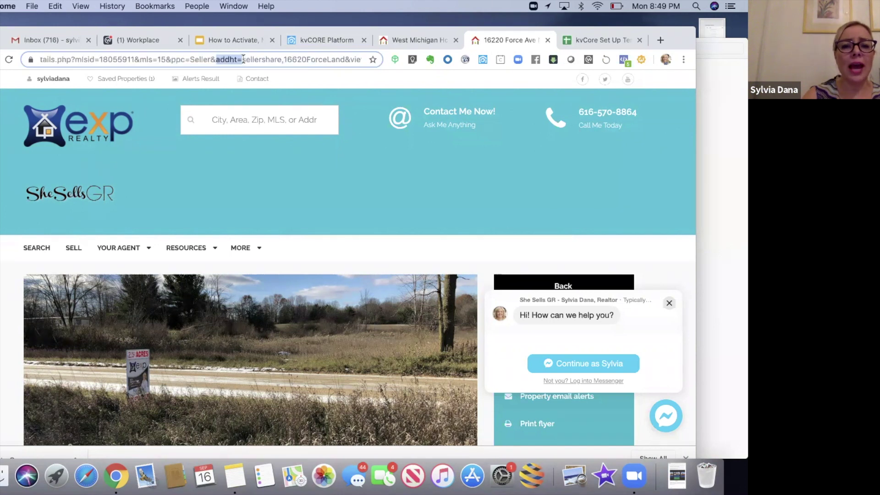
left_click(243, 60)
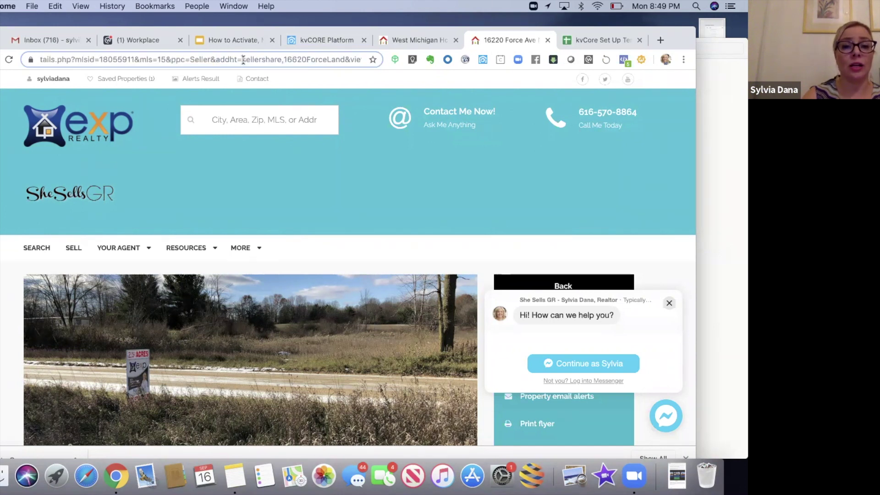
double_click(279, 60)
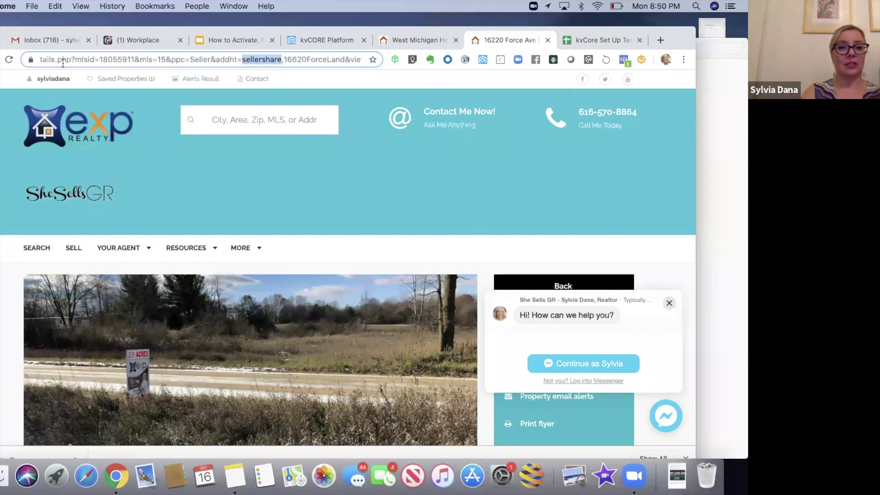
left_click(50, 60)
left_click(65, 358)
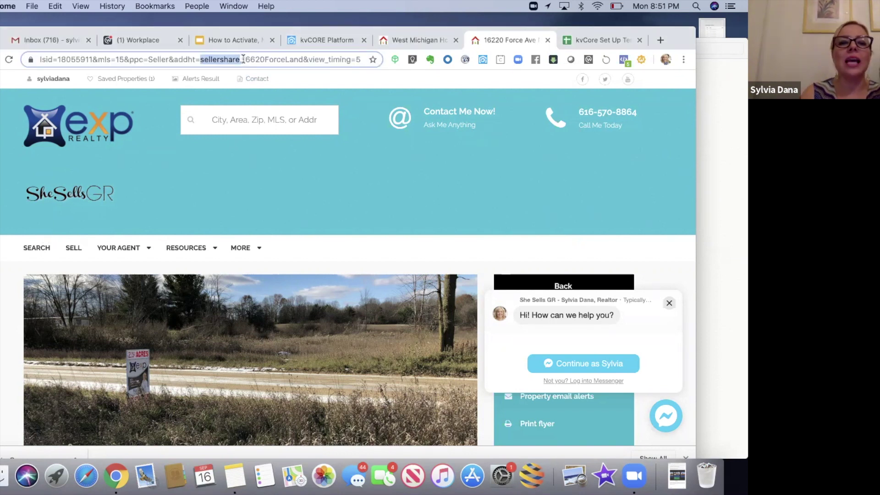
left_click_drag(242, 60, 302, 58)
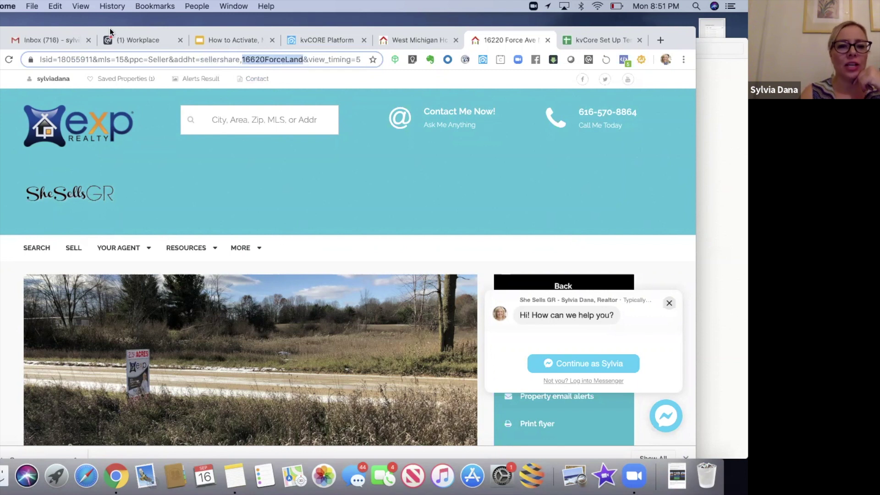
left_click_drag(124, 31, 126, 49)
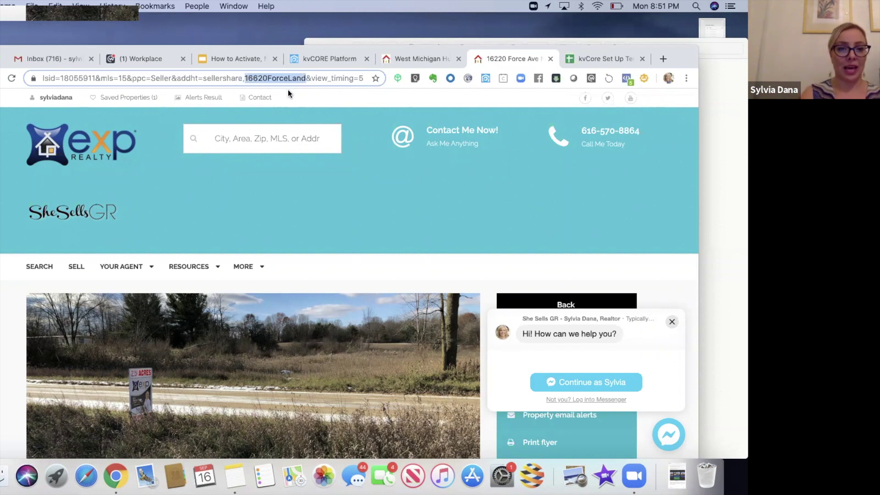
left_click(318, 67)
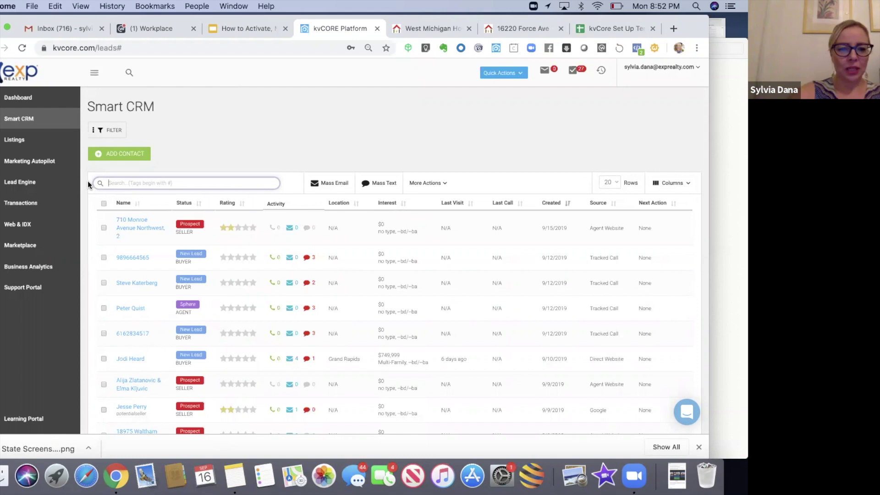
- Search Smart CRM for #nextdoor and scroll through the 105 matching leads
type("#")
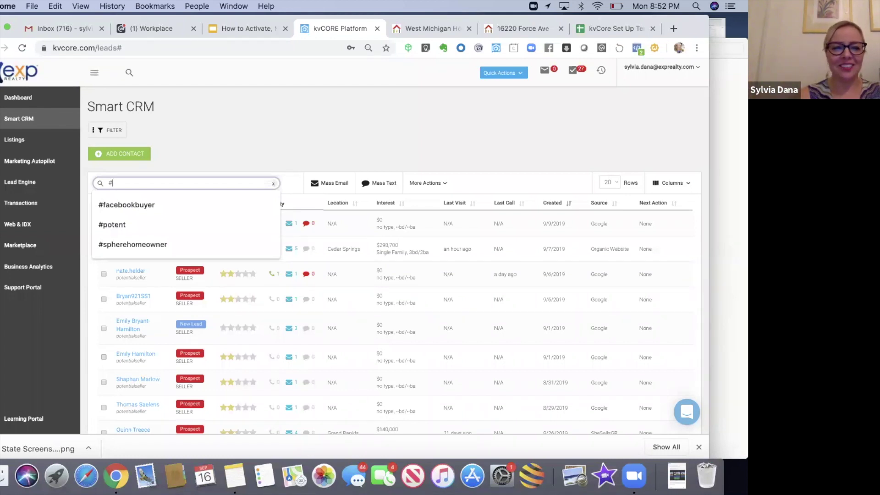
type("nextdoor")
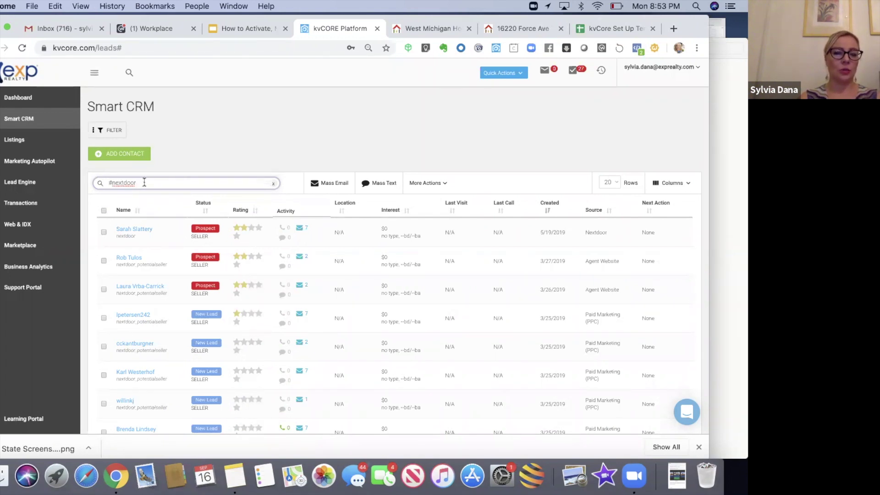
left_click(169, 166)
scroll(169, 166, "down", 3)
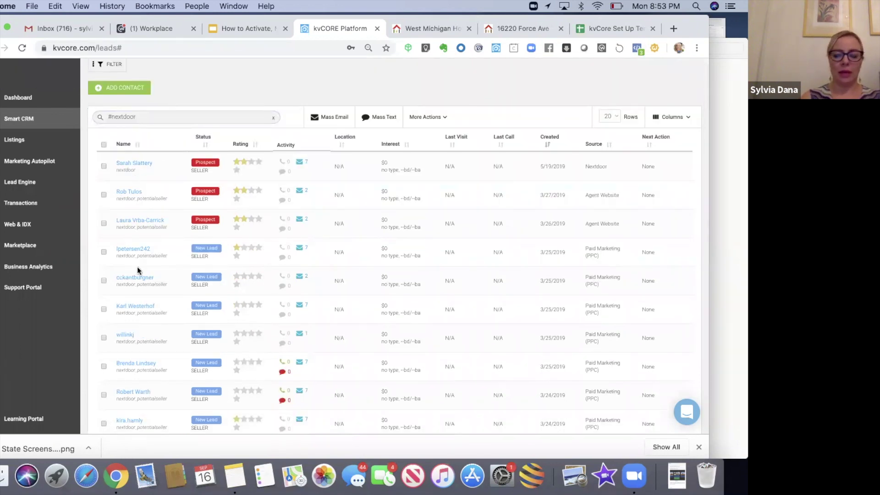
scroll(145, 354, "down", 7)
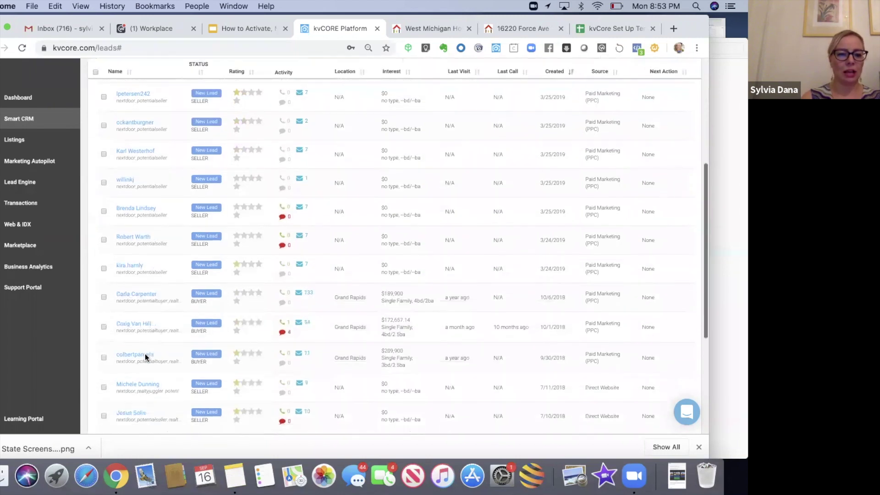
scroll(145, 353, "down", 9)
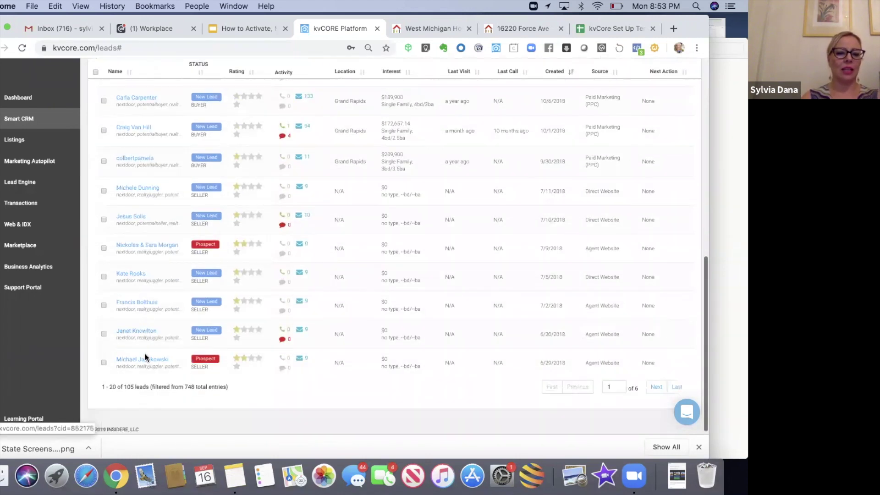
scroll(145, 354, "up", 5)
scroll(145, 353, "up", 15)
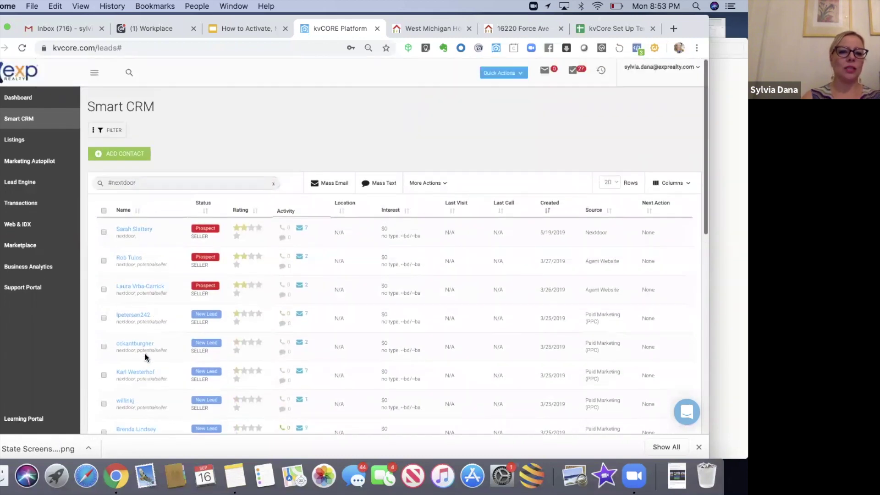
double_click(118, 183)
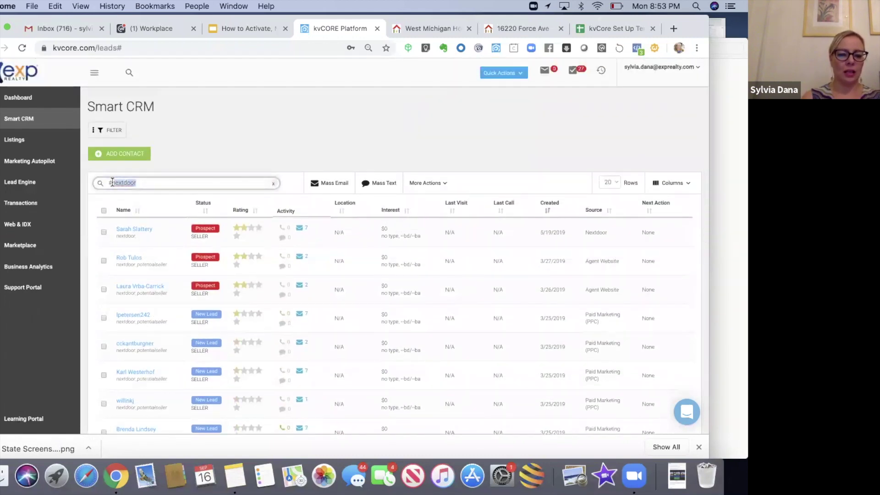
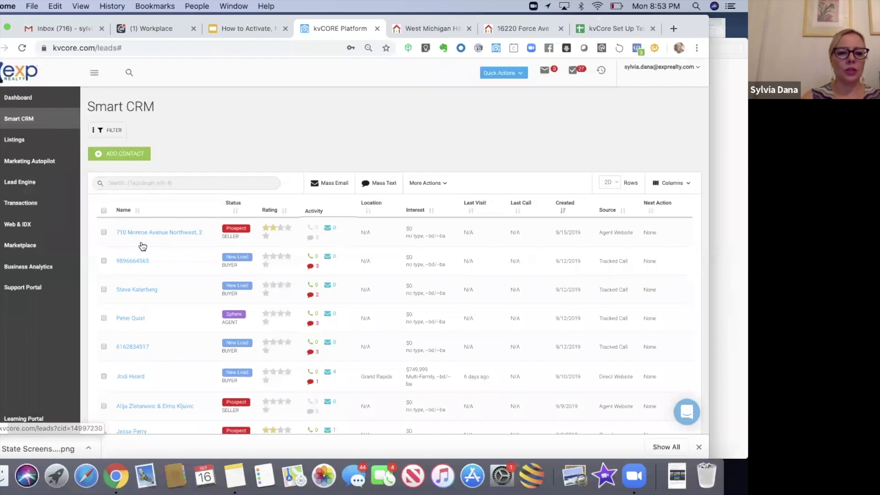
- Filter the Smart CRM leads by the #spherehomeowner hashtag
left_click(150, 184)
type("sphere")
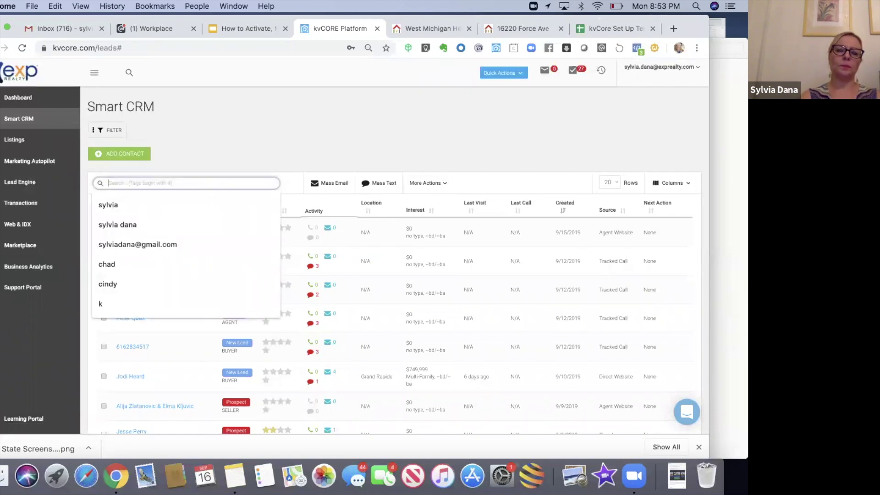
key("Return")
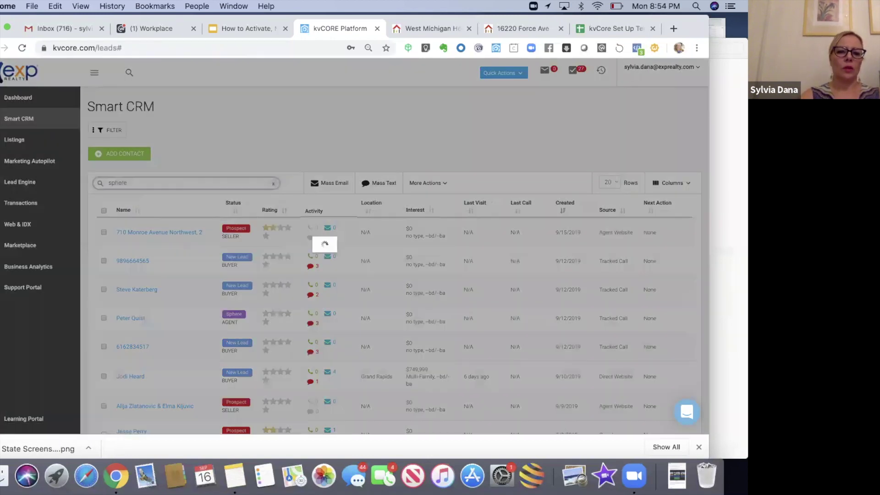
type("#s")
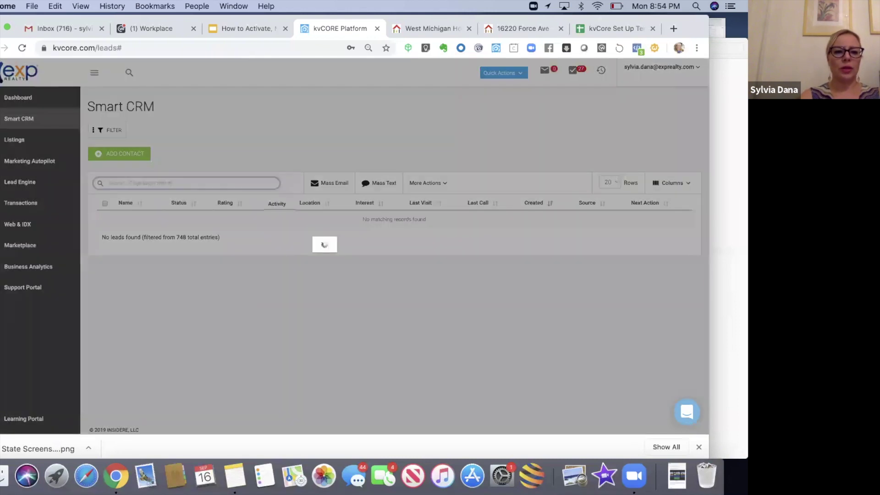
left_click(146, 204)
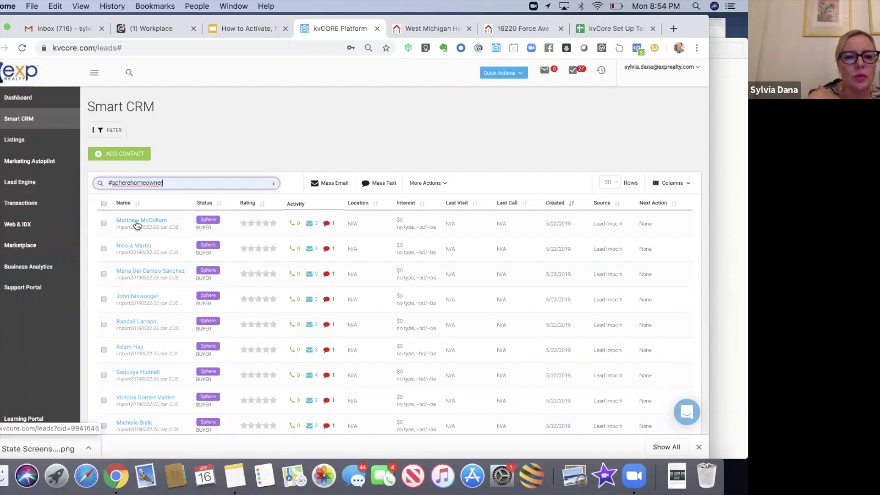
- Open the first sphere homeowner lead, review its timeline, and show its Future Touch Points
left_click(136, 221)
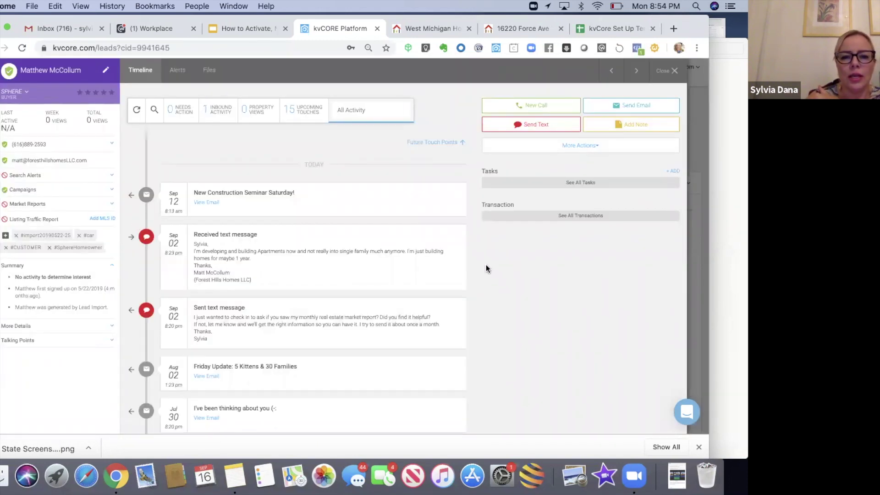
scroll(486, 265, "down", 5)
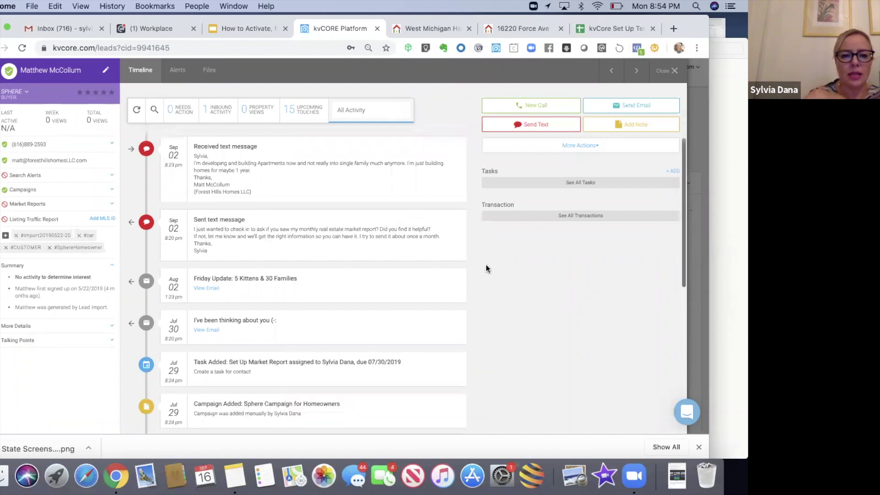
scroll(486, 265, "down", 1)
scroll(486, 264, "down", 1)
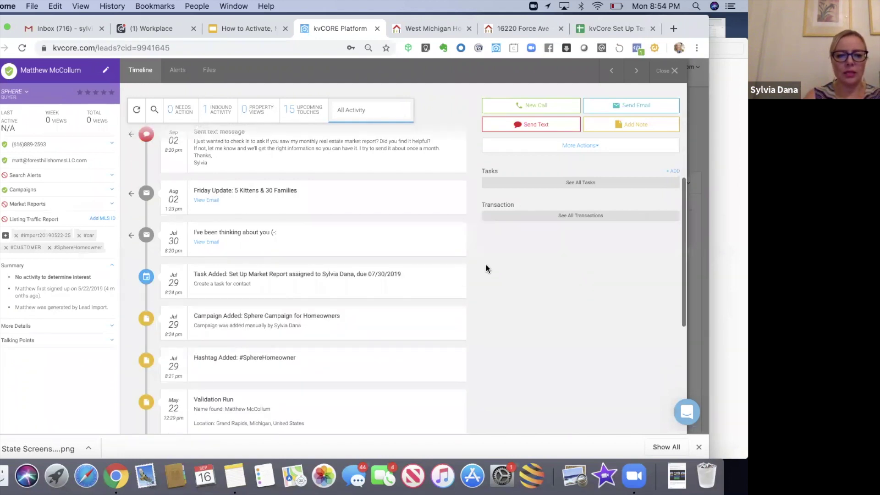
scroll(486, 268, "down", 1)
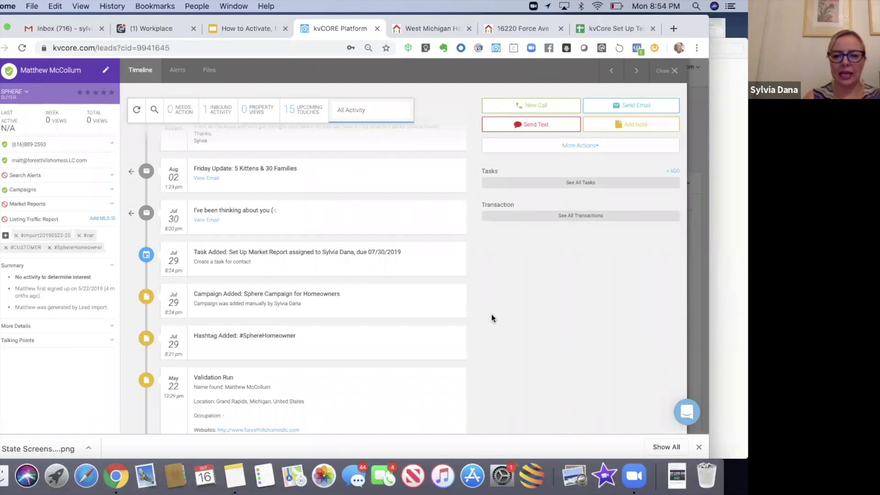
scroll(491, 315, "up", 7)
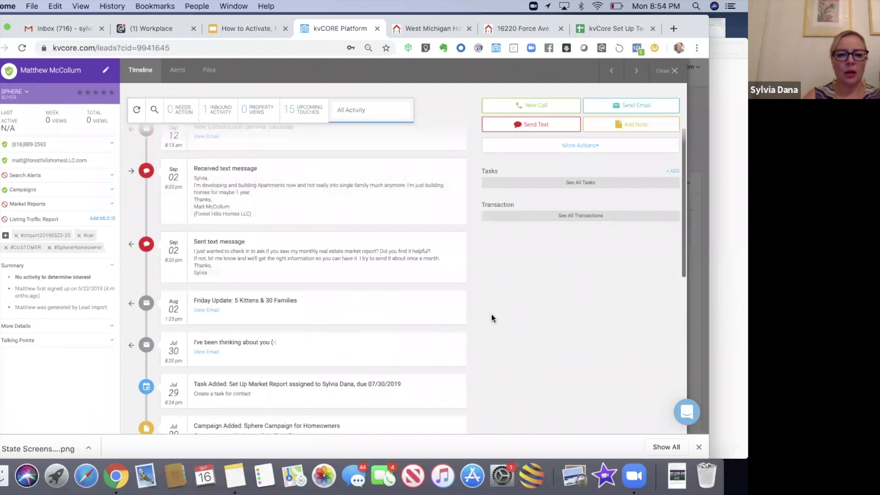
scroll(491, 315, "up", 2)
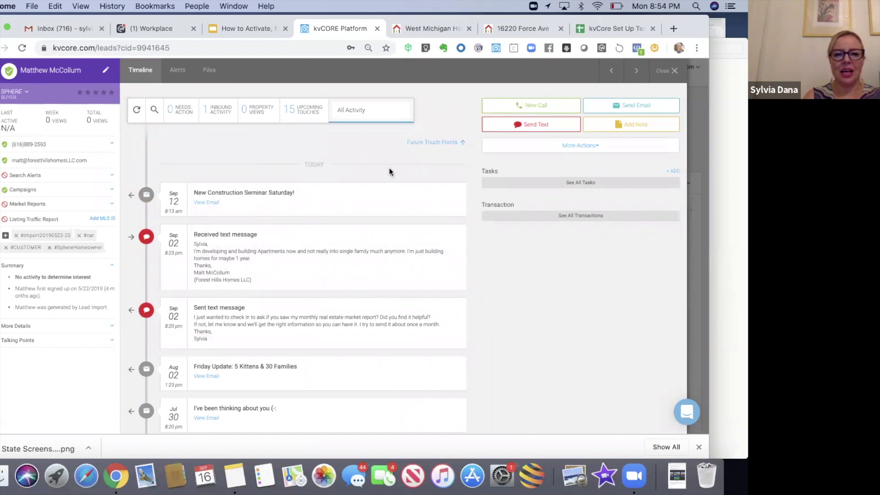
left_click(432, 144)
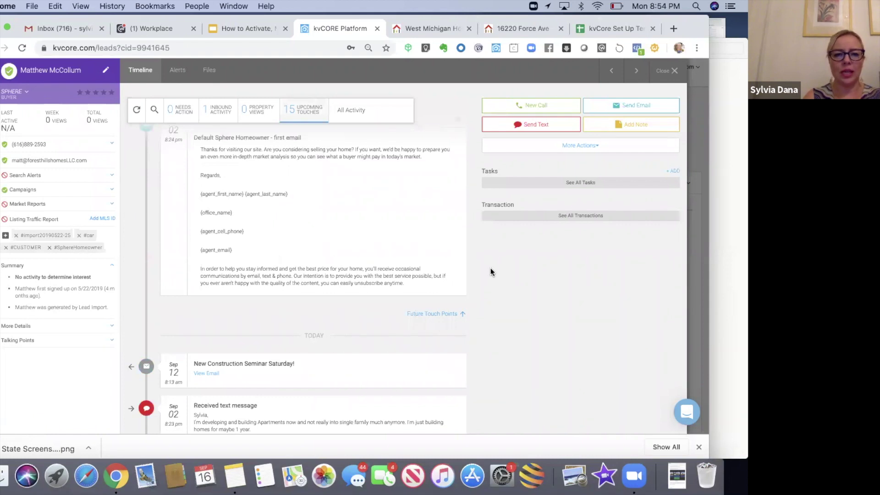
- Remove the Oct 02 first-email and Nov 26 Remodel or Upgrade upcoming touches
scroll(490, 272, "up", 4)
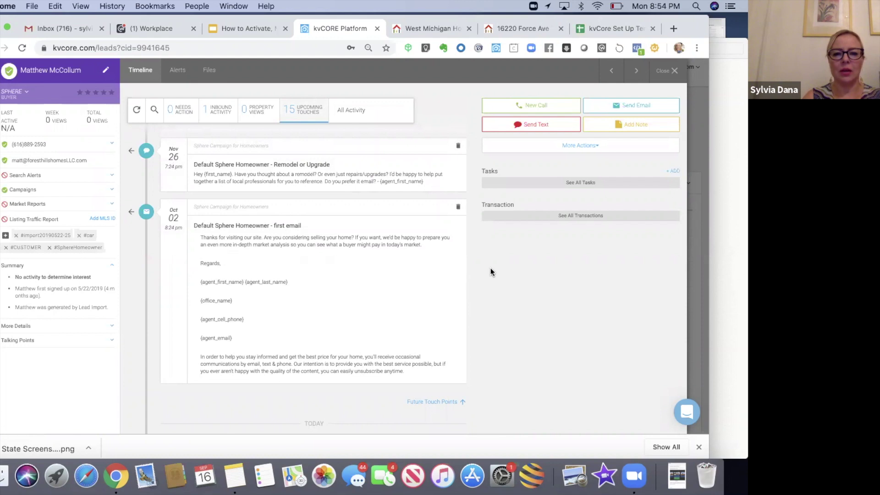
left_click(458, 209)
left_click(330, 303)
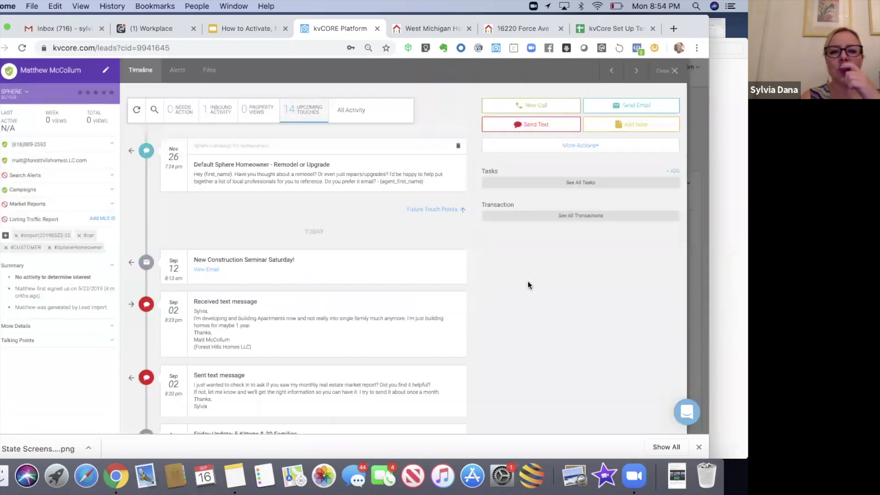
scroll(529, 280, "up", 3)
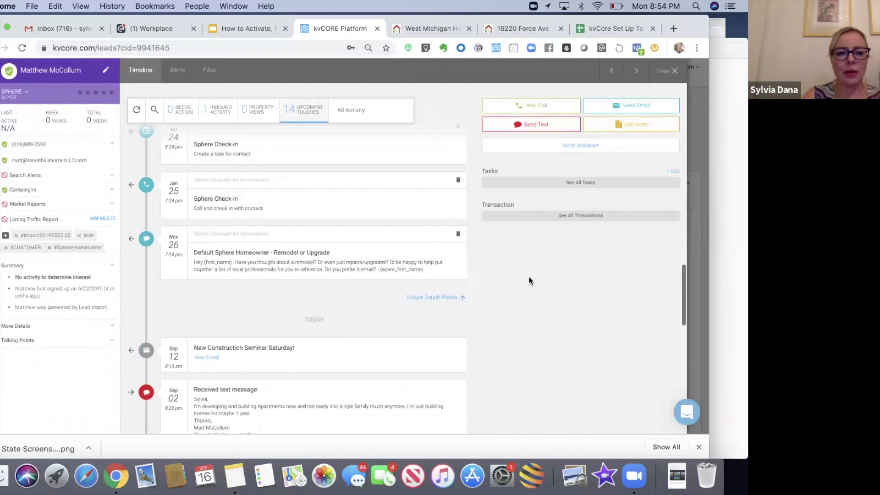
scroll(528, 280, "up", 2)
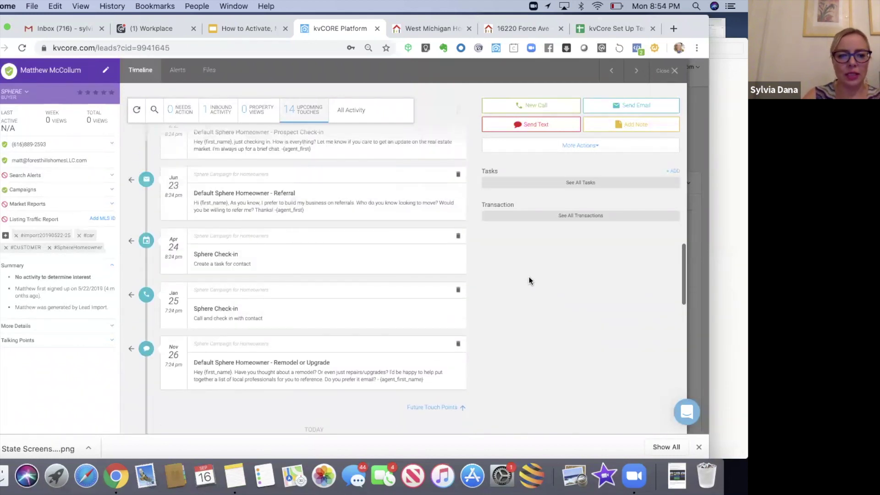
left_click(458, 344)
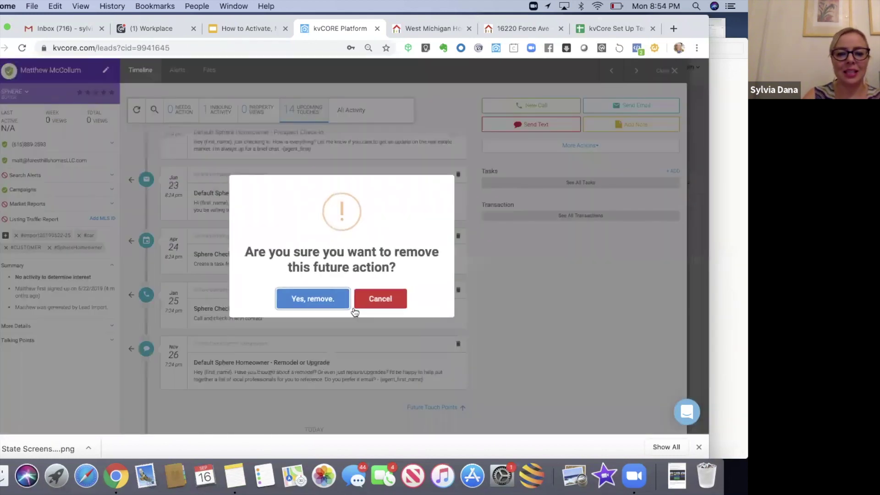
left_click(325, 301)
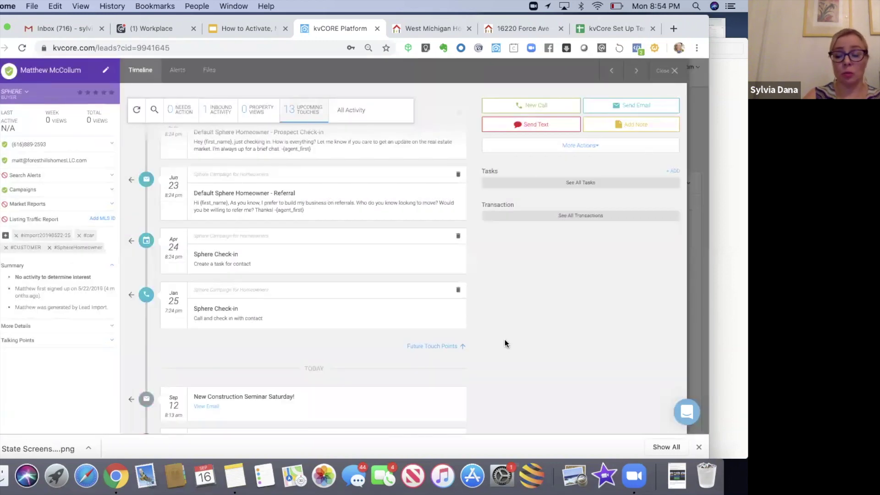
- Close the sphere lead's record to return to the dashboard
scroll(505, 343, "up", 3)
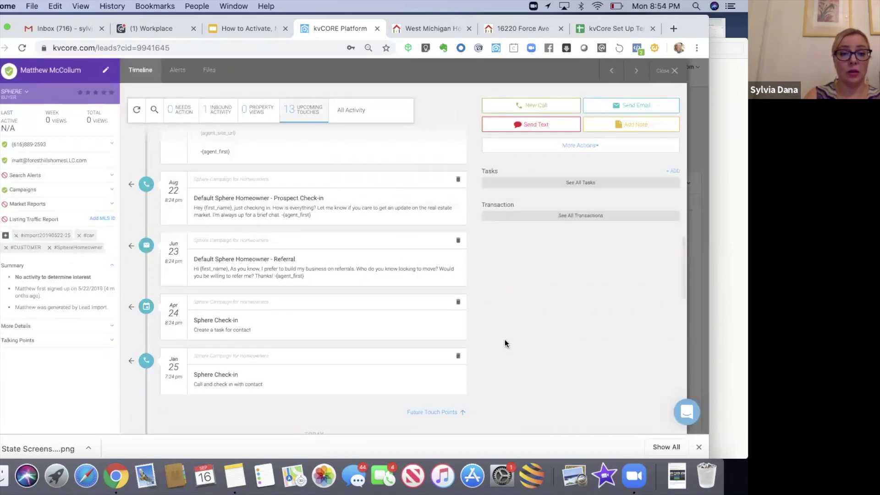
scroll(504, 343, "up", 5)
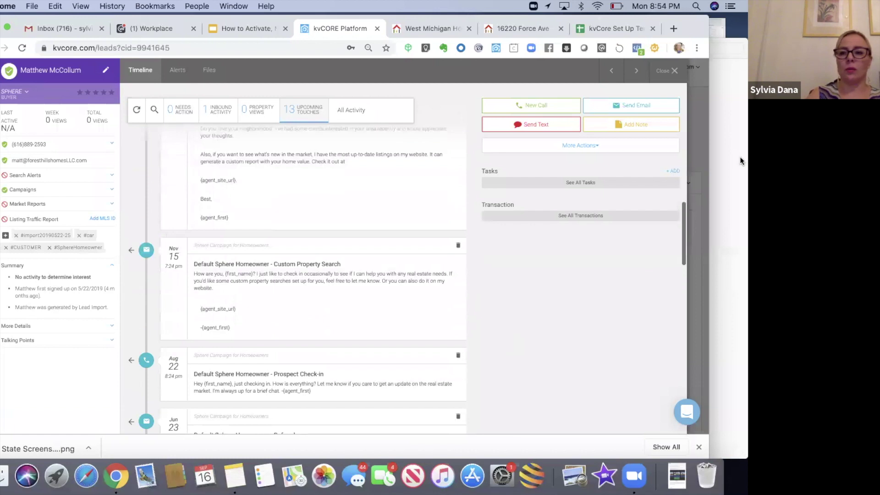
left_click(673, 71)
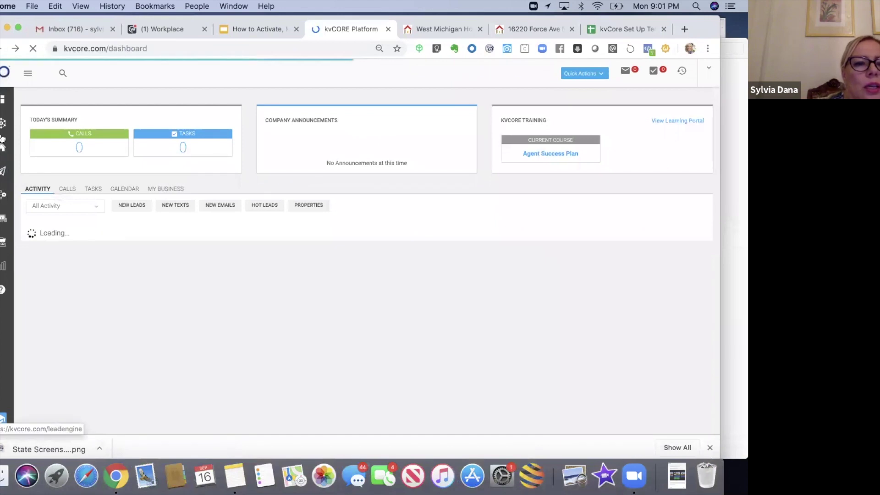
- Go to Smart CRM from the expanded left sidebar navigation
left_click(26, 76)
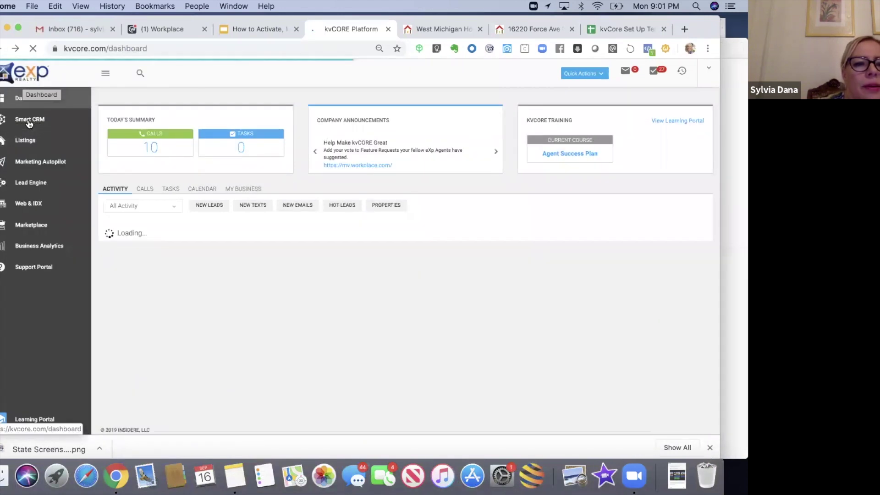
left_click(28, 123)
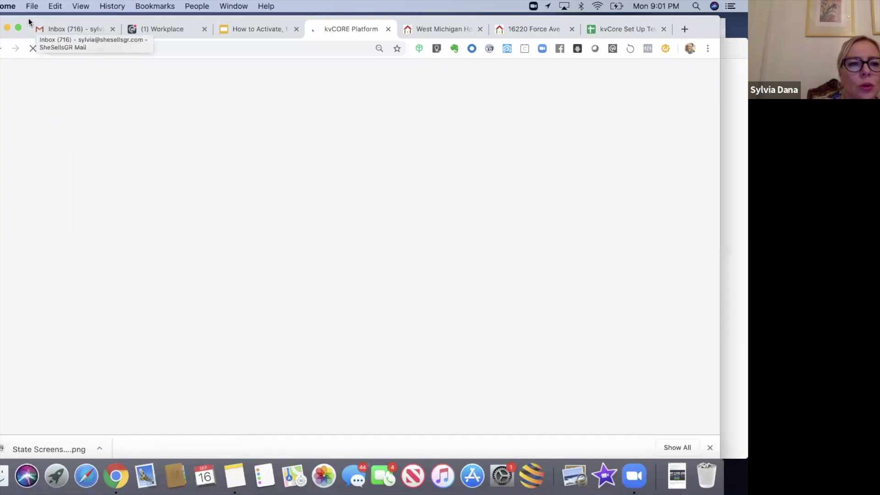
left_click_drag(28, 17, 22, 16)
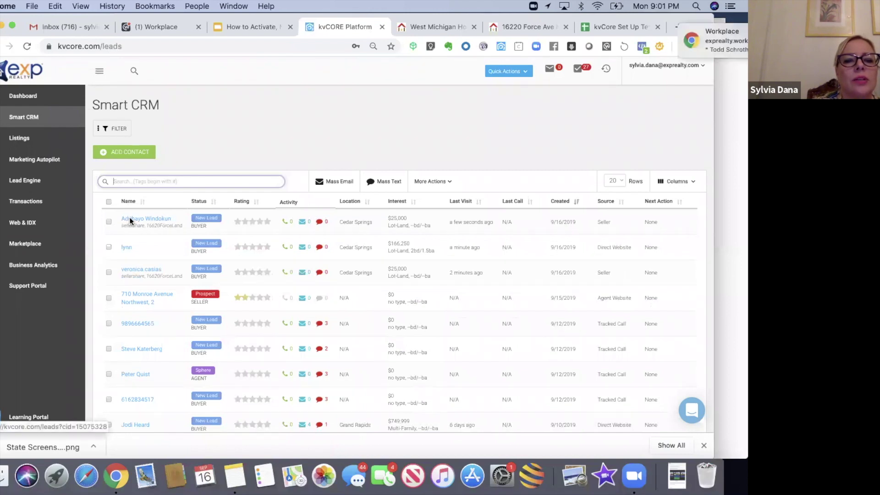
left_click(134, 224)
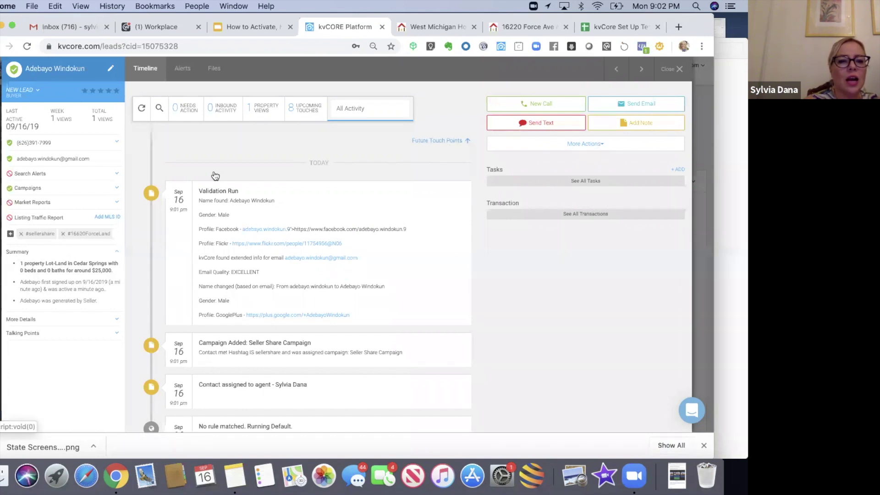
left_click(102, 193)
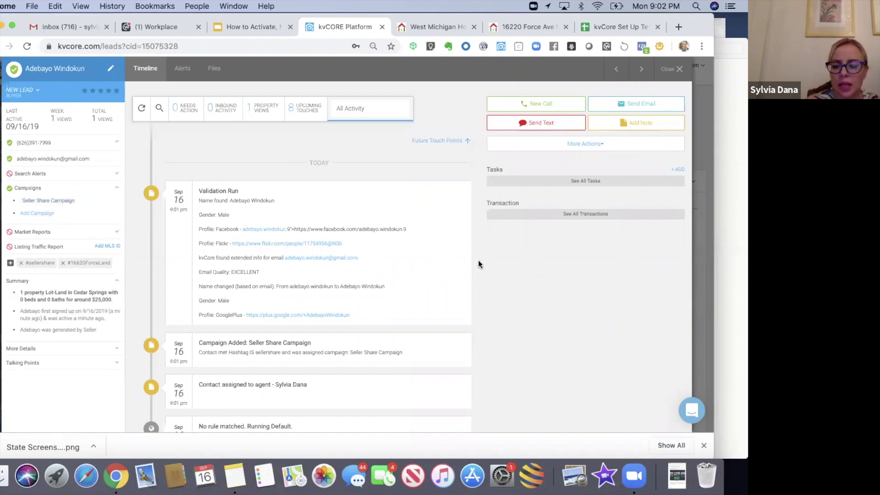
scroll(477, 260, "down", 5)
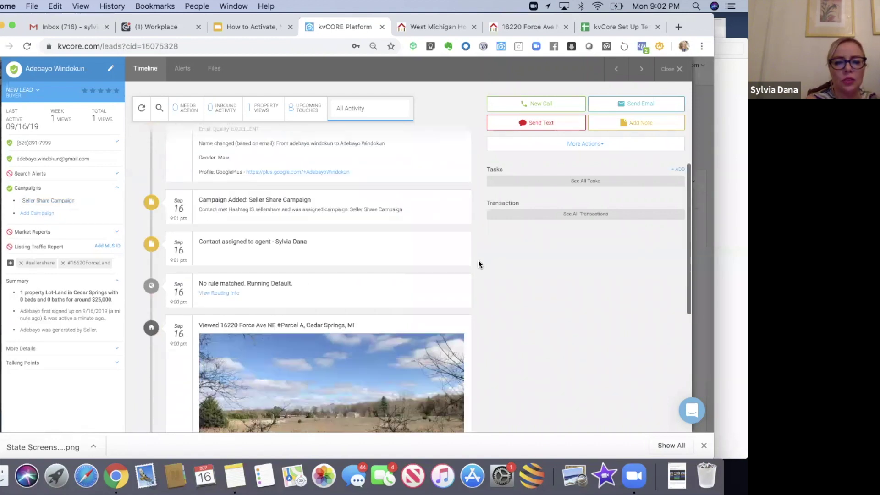
scroll(477, 260, "down", 2)
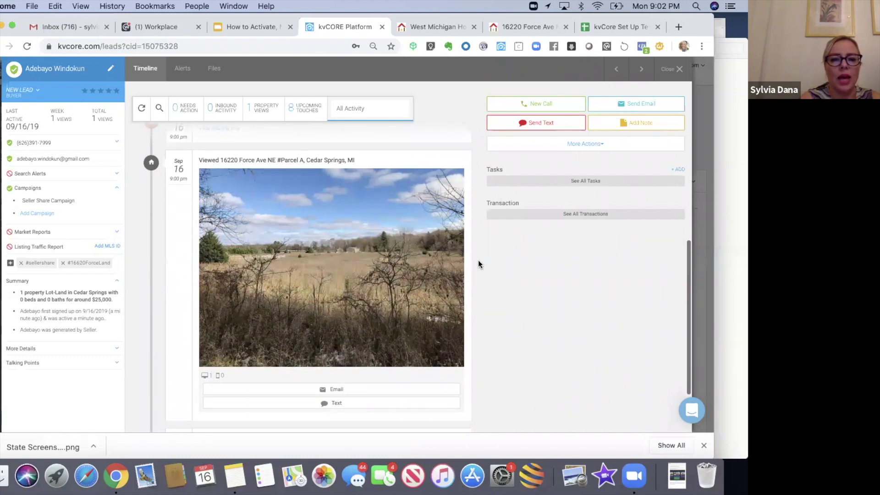
scroll(477, 260, "up", 2)
scroll(478, 264, "up", 4)
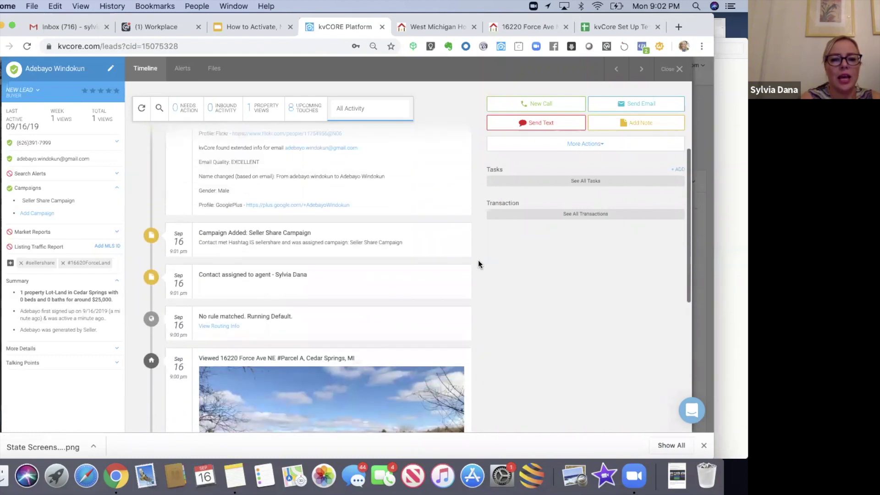
scroll(425, 274, "up", 1)
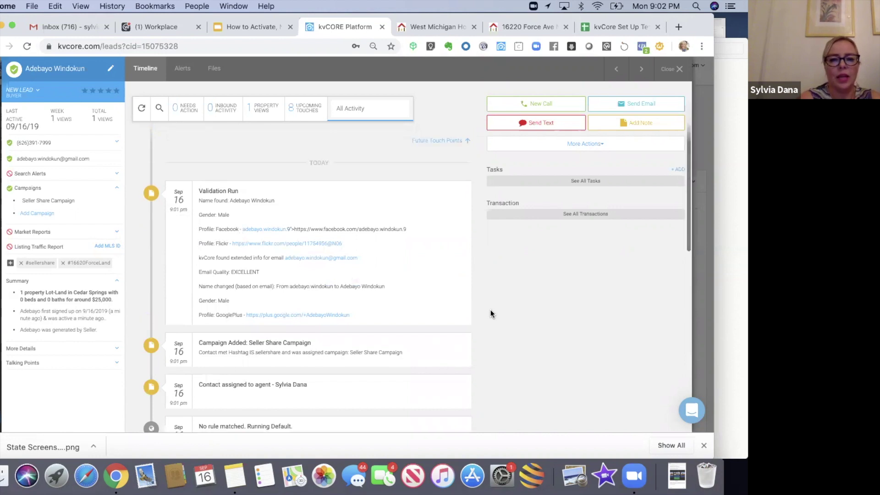
left_click(445, 142)
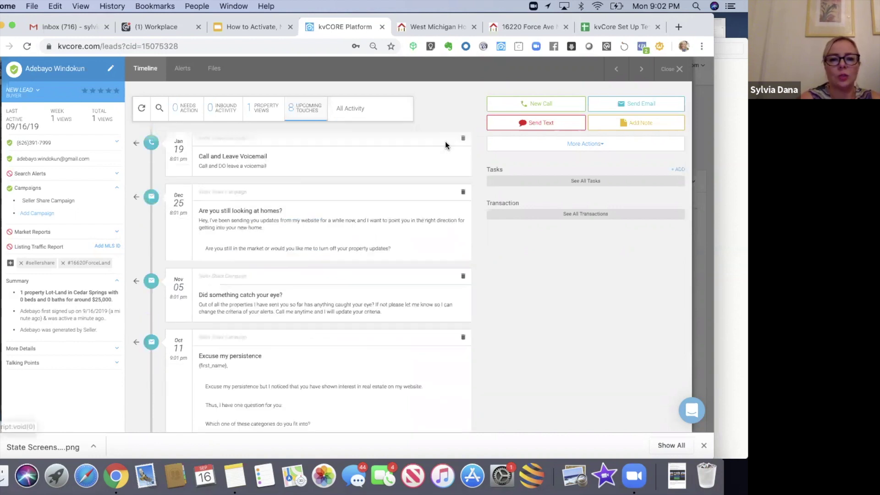
scroll(505, 337, "down", 5)
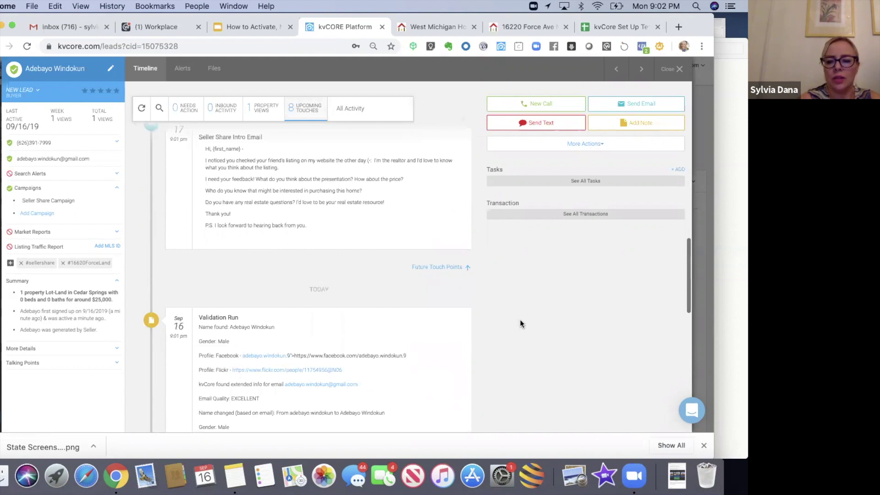
scroll(520, 320, "up", 3)
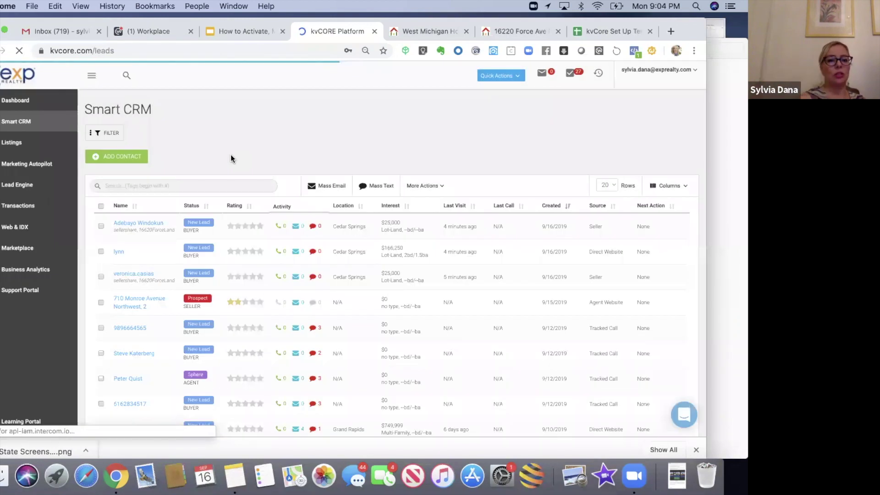
- Check the newest Cedar Springs lead's campaigns, then reopen it from the Dashboard's recent activity
left_click(123, 222)
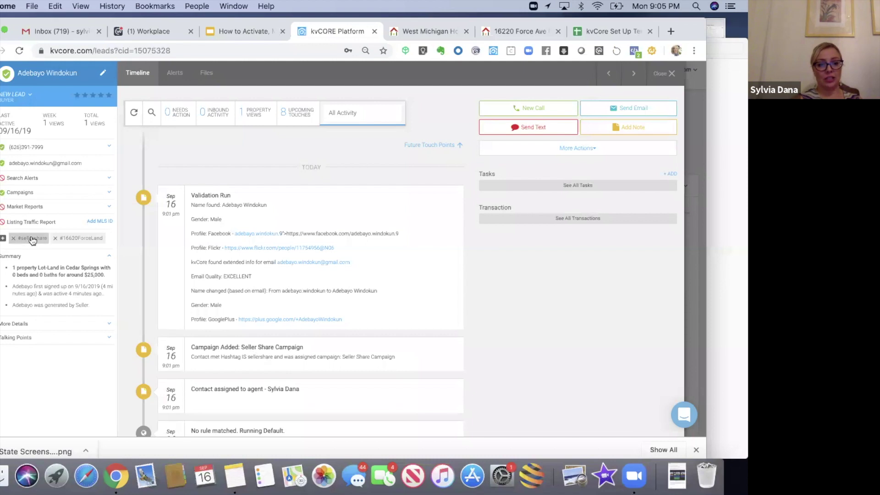
left_click(52, 199)
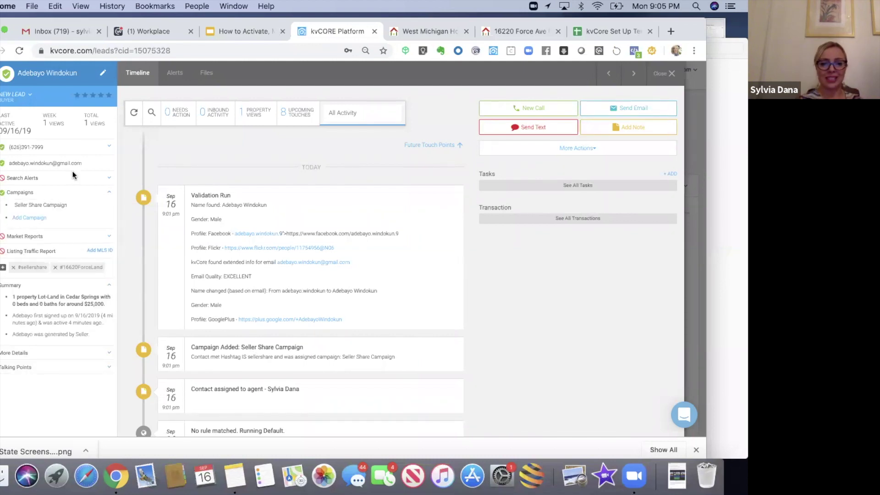
left_click(672, 74)
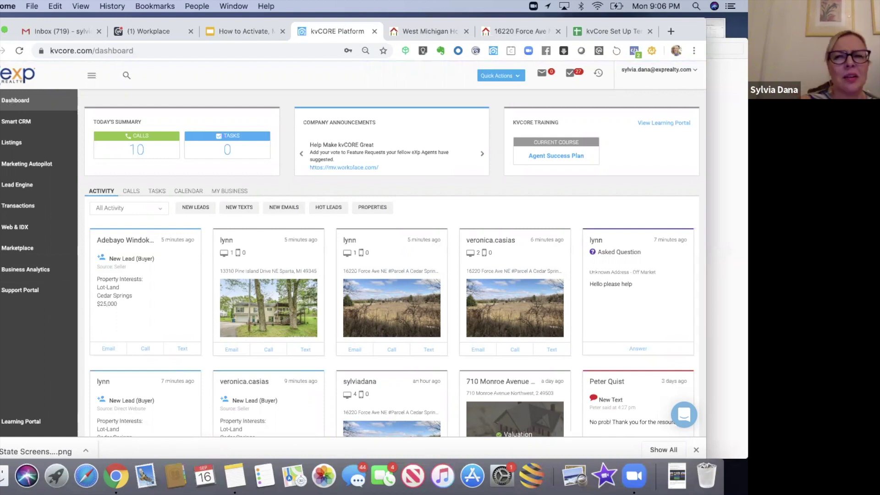
left_click(108, 242)
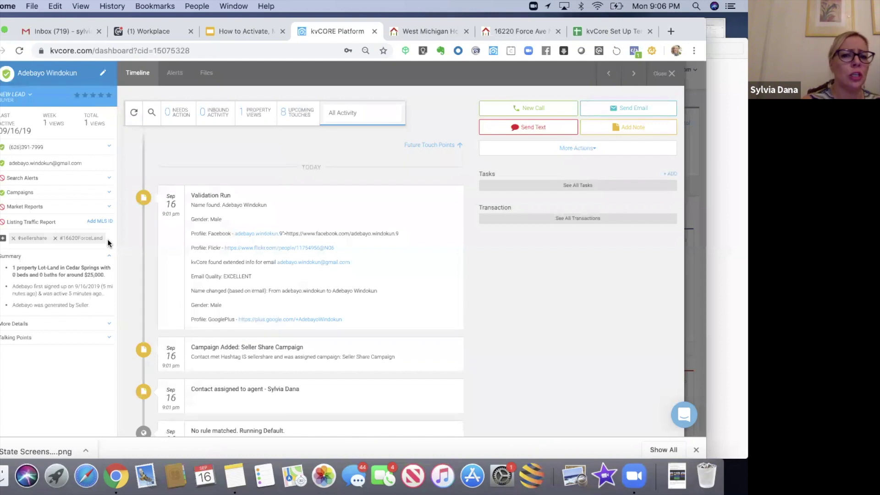